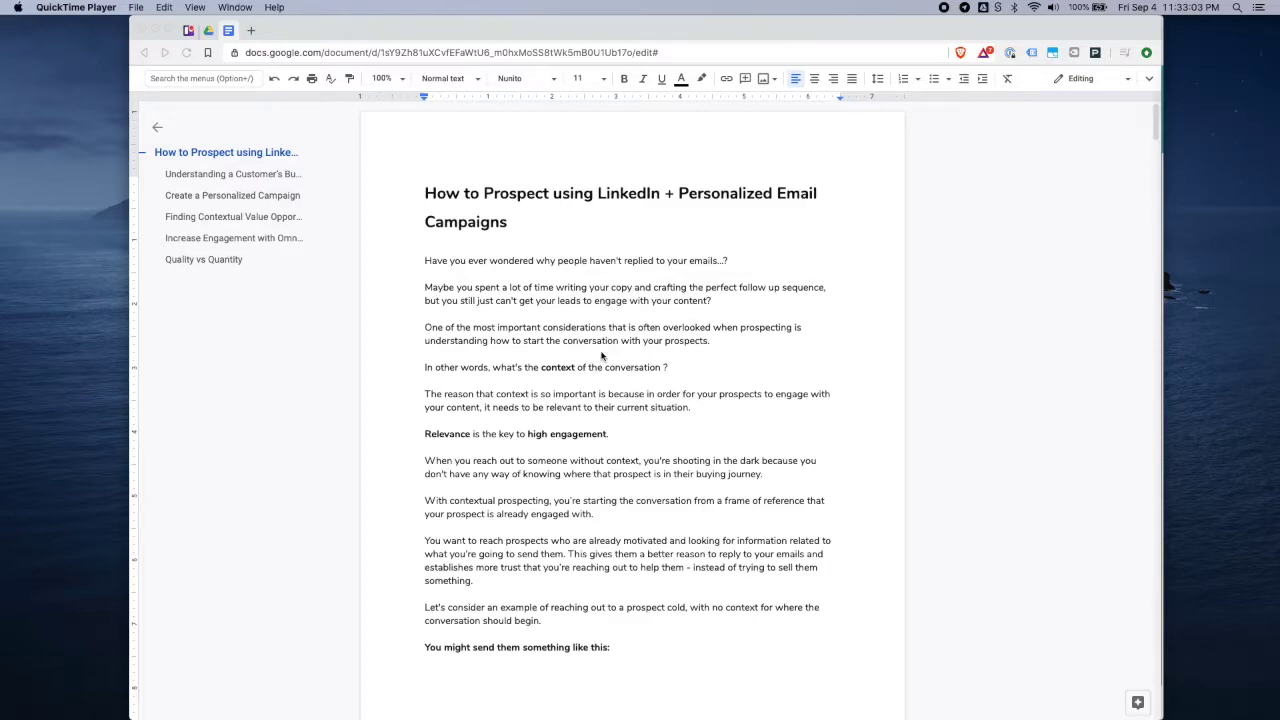
- Switch from the prospecting guide to the PersistIQ window and view the LinkedIn Follow Up campaign summary
{"action": "scroll", "coordinate": [602, 356], "scroll_direction": "down", "scroll_amount": 2}
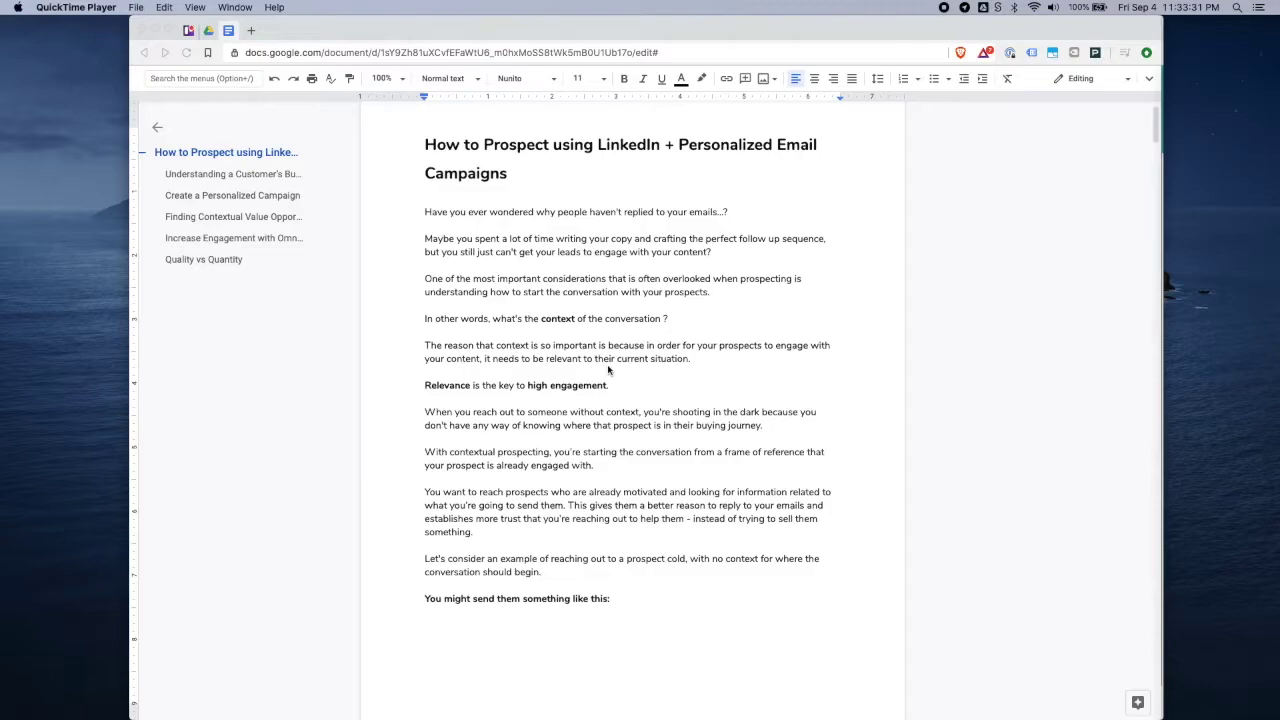
{"action": "key", "text": "ctrl+Up"}
{"action": "left_click", "coordinate": [850, 355]}
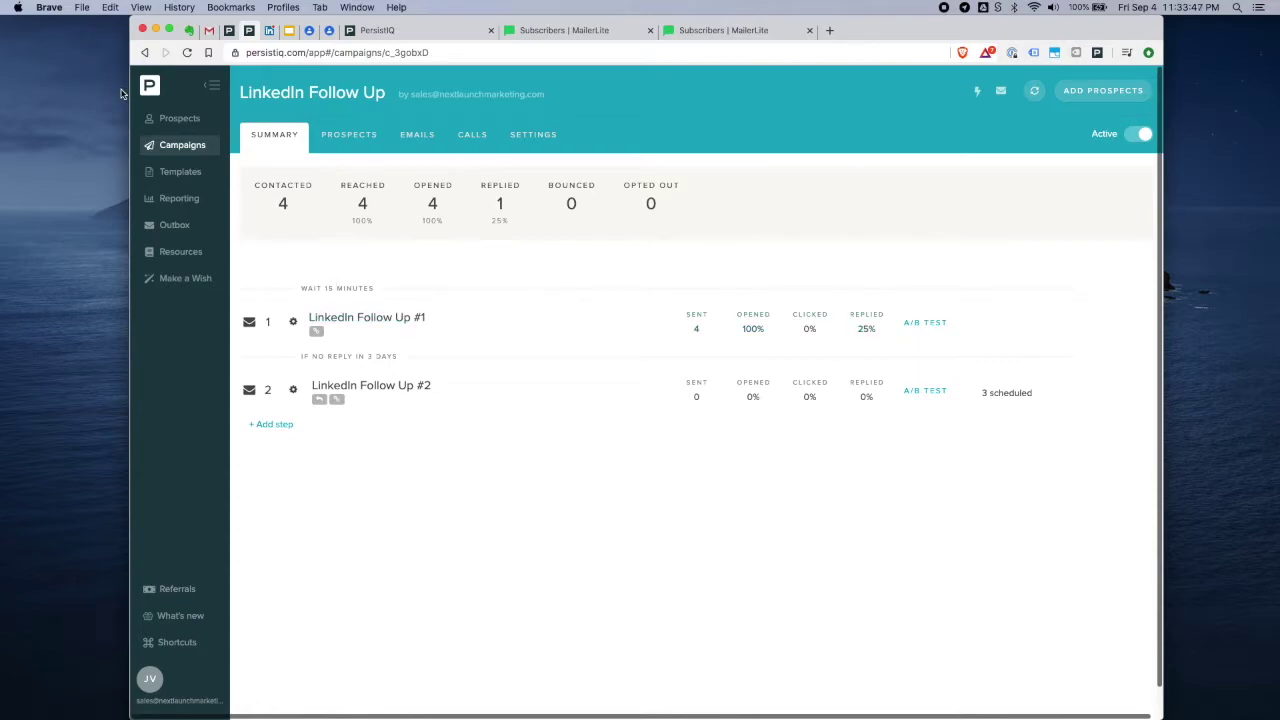
{"action": "left_click", "coordinate": [1097, 53]}
- Return to the Google Docs prospecting guide, set its zoom to 150%, and examine the annotated cold email example
{"action": "key", "text": "ctrl+Up"}
{"action": "left_click", "coordinate": [571, 331]}
{"action": "scroll", "coordinate": [624, 367], "scroll_direction": "down", "scroll_amount": 5}
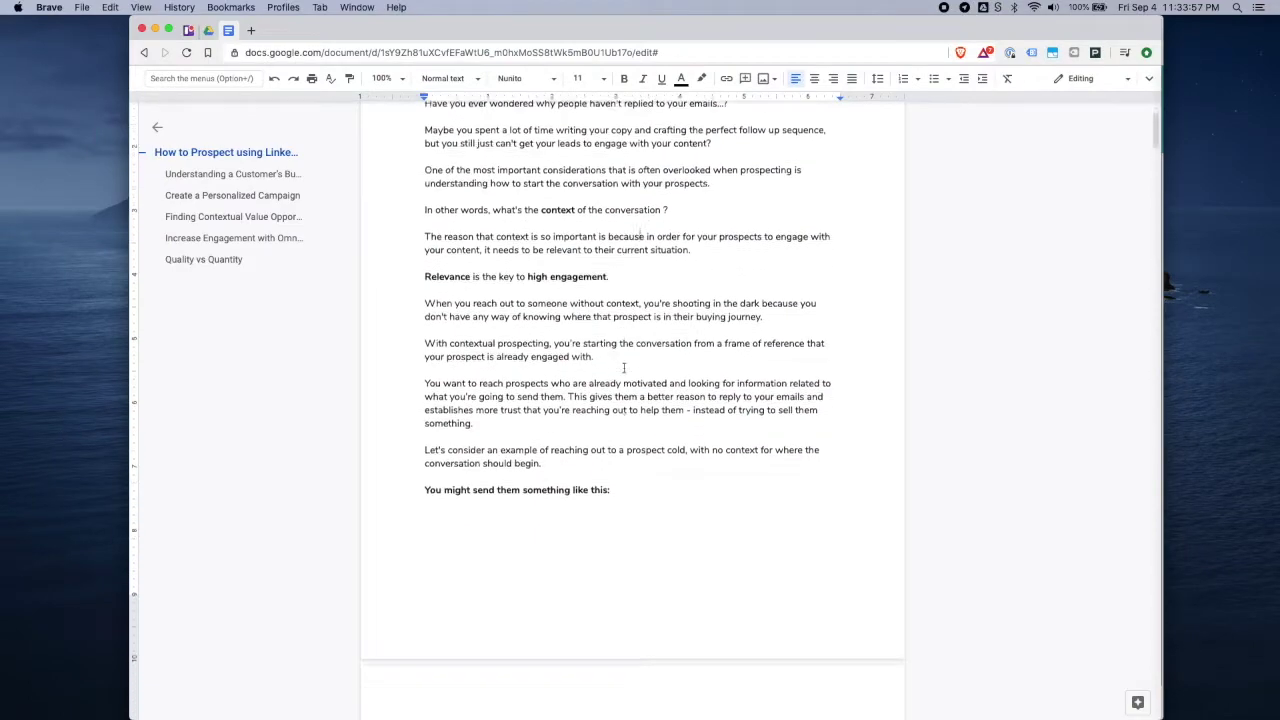
{"action": "left_click", "coordinate": [383, 78]}
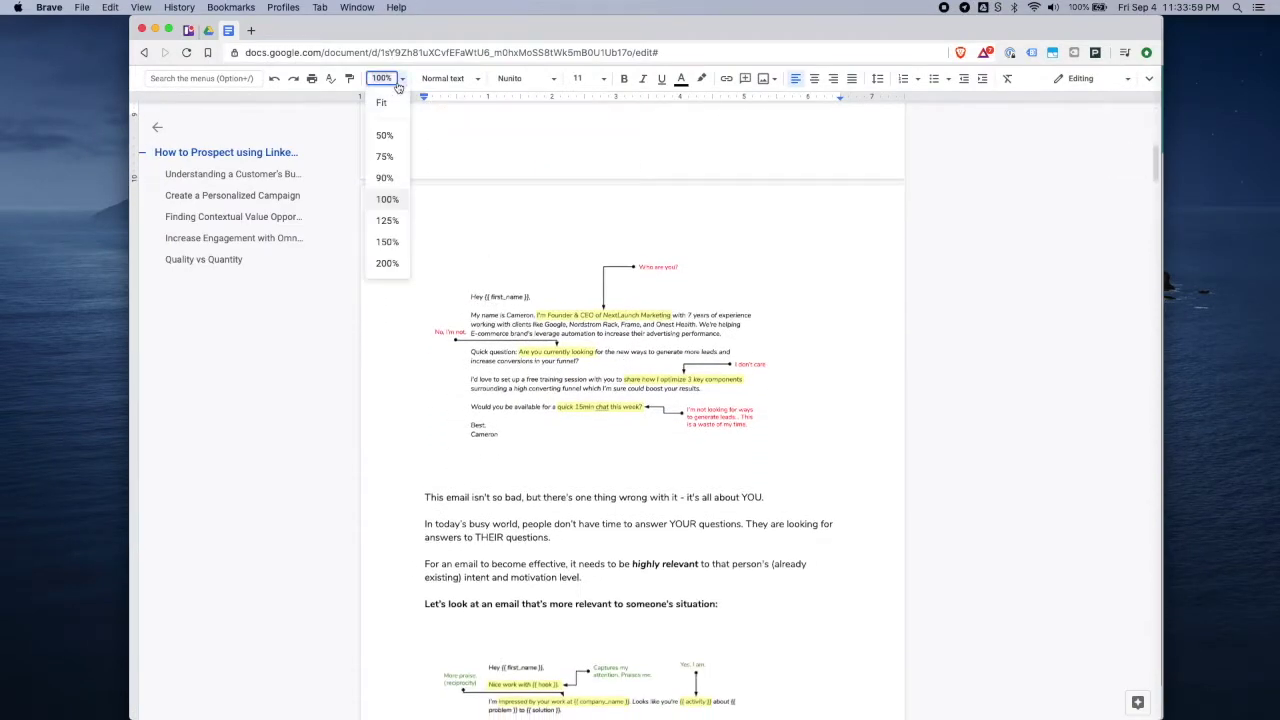
{"action": "left_click", "coordinate": [391, 242]}
{"action": "scroll", "coordinate": [547, 412], "scroll_direction": "down", "scroll_amount": 3}
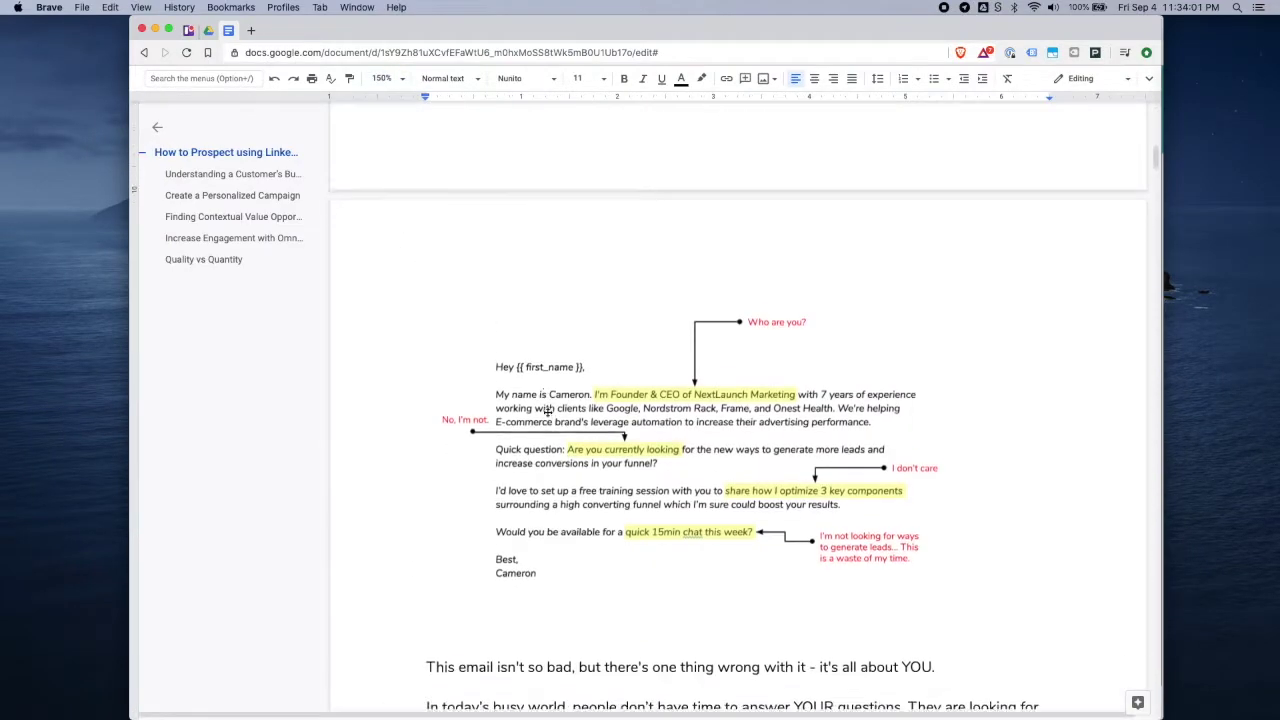
{"action": "scroll", "coordinate": [547, 412], "scroll_direction": "up", "scroll_amount": 2}
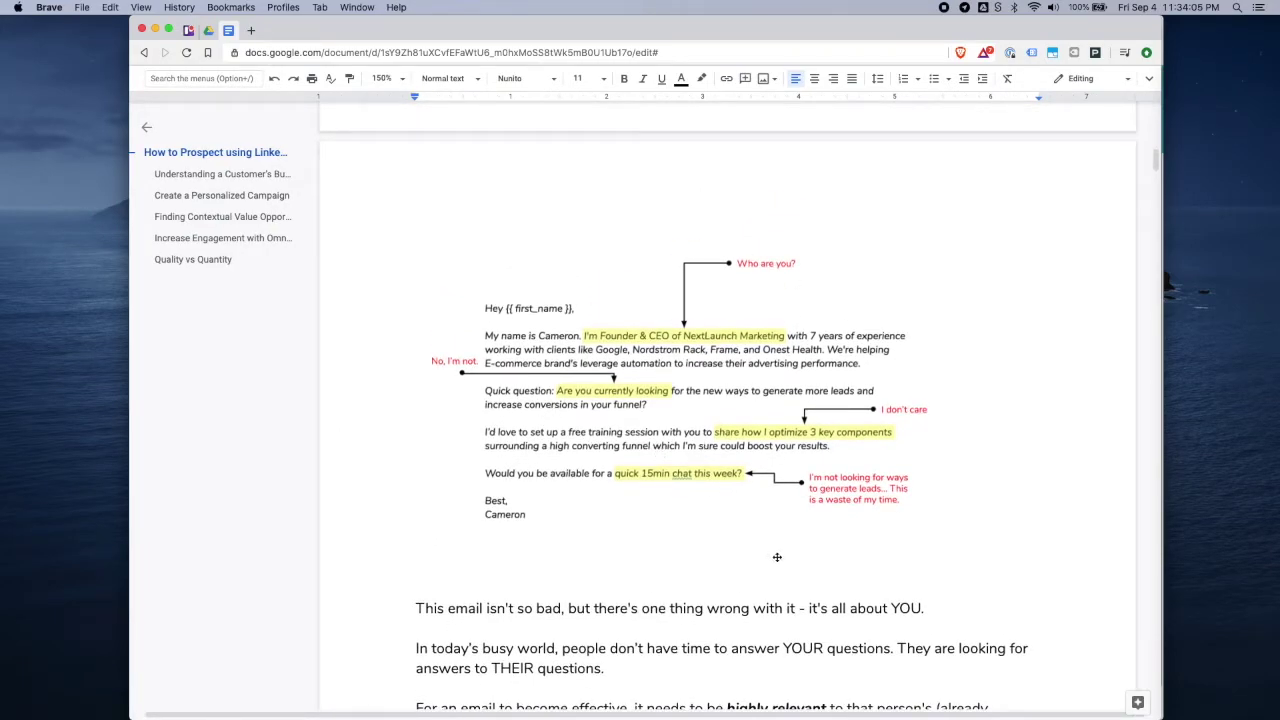
{"action": "scroll", "coordinate": [981, 380], "scroll_direction": "down", "scroll_amount": 1}
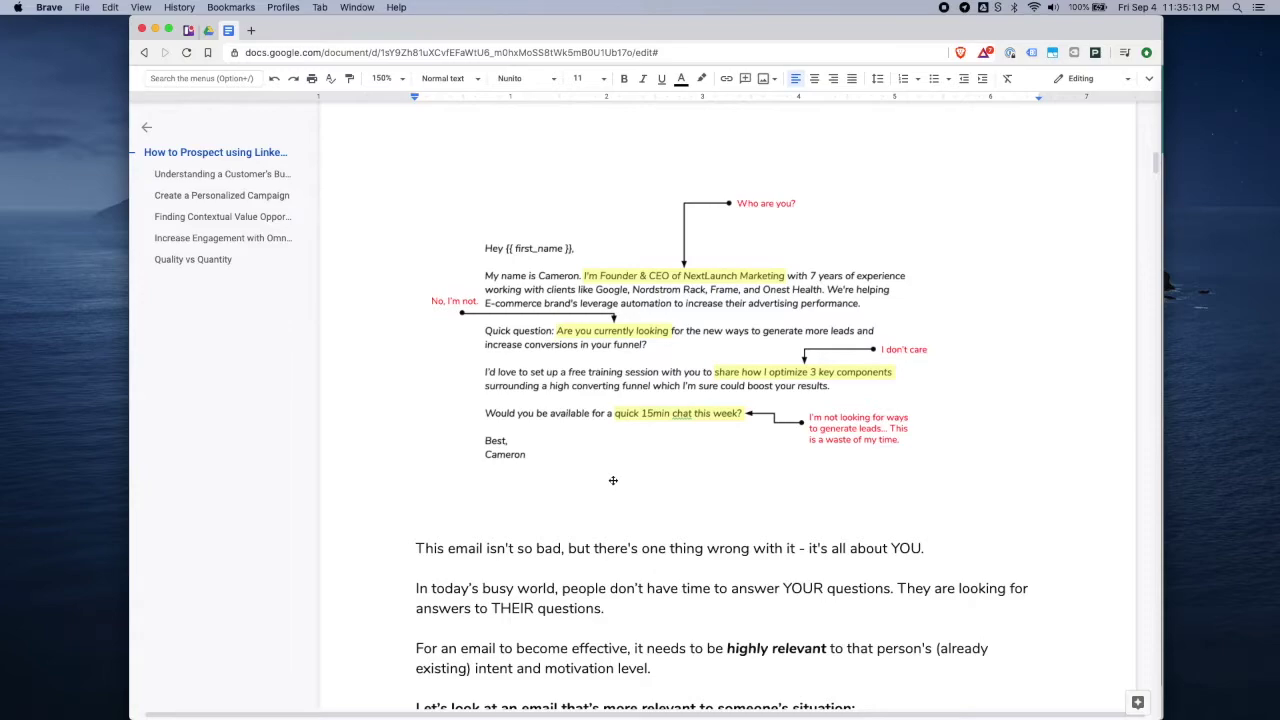
- Examine the annotated example of an email that is more relevant to the prospect's situation
{"action": "scroll", "coordinate": [645, 367], "scroll_direction": "down", "scroll_amount": 10}
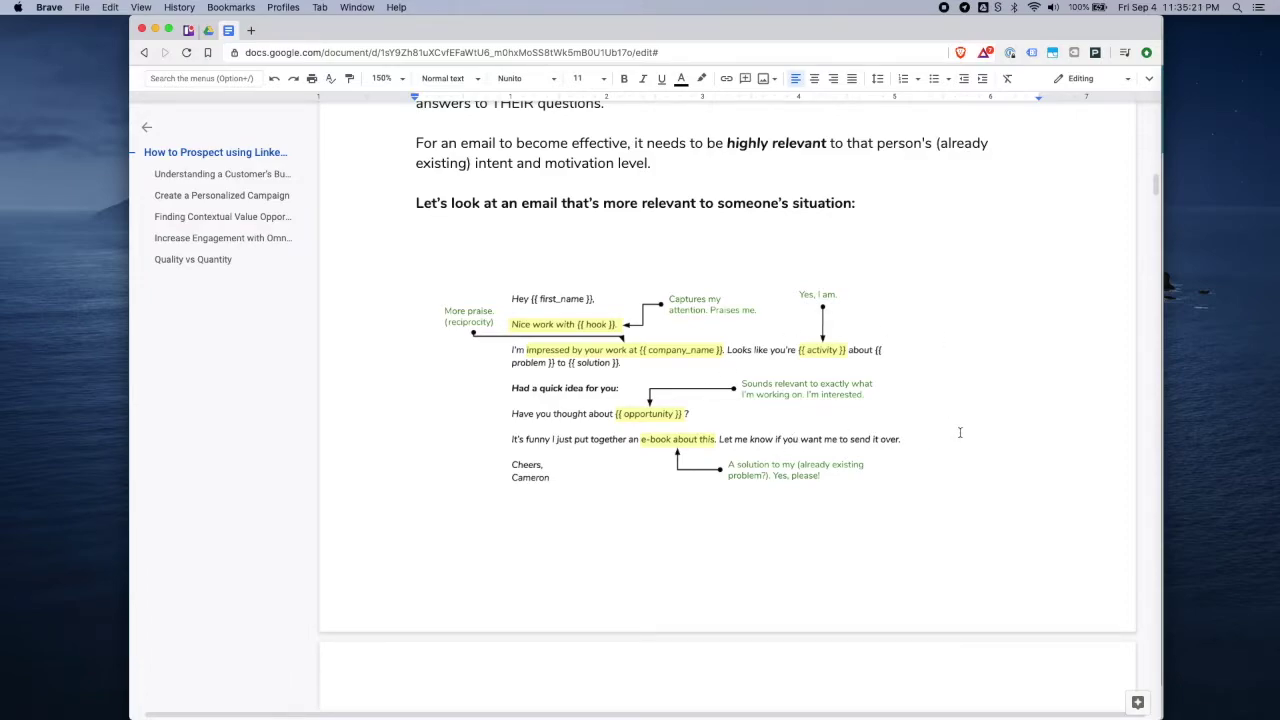
{"action": "scroll", "coordinate": [959, 435], "scroll_direction": "down", "scroll_amount": 1}
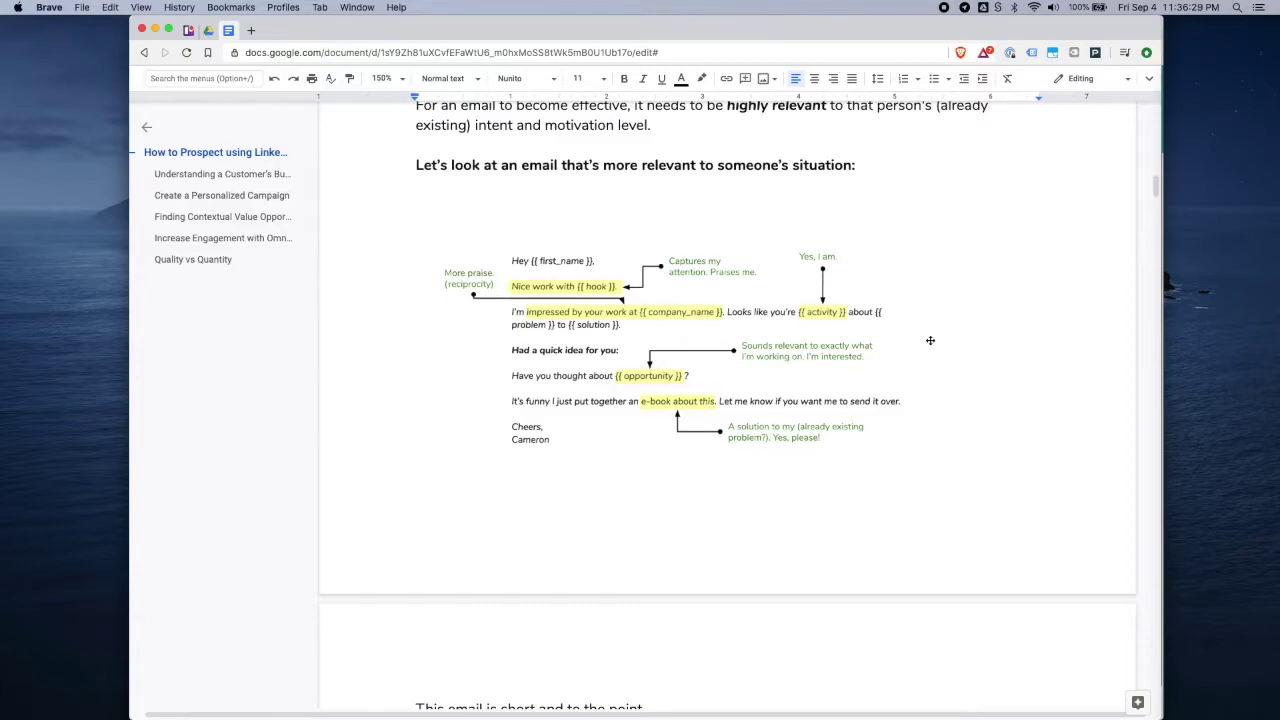
{"action": "scroll", "coordinate": [930, 340], "scroll_direction": "down", "scroll_amount": 1}
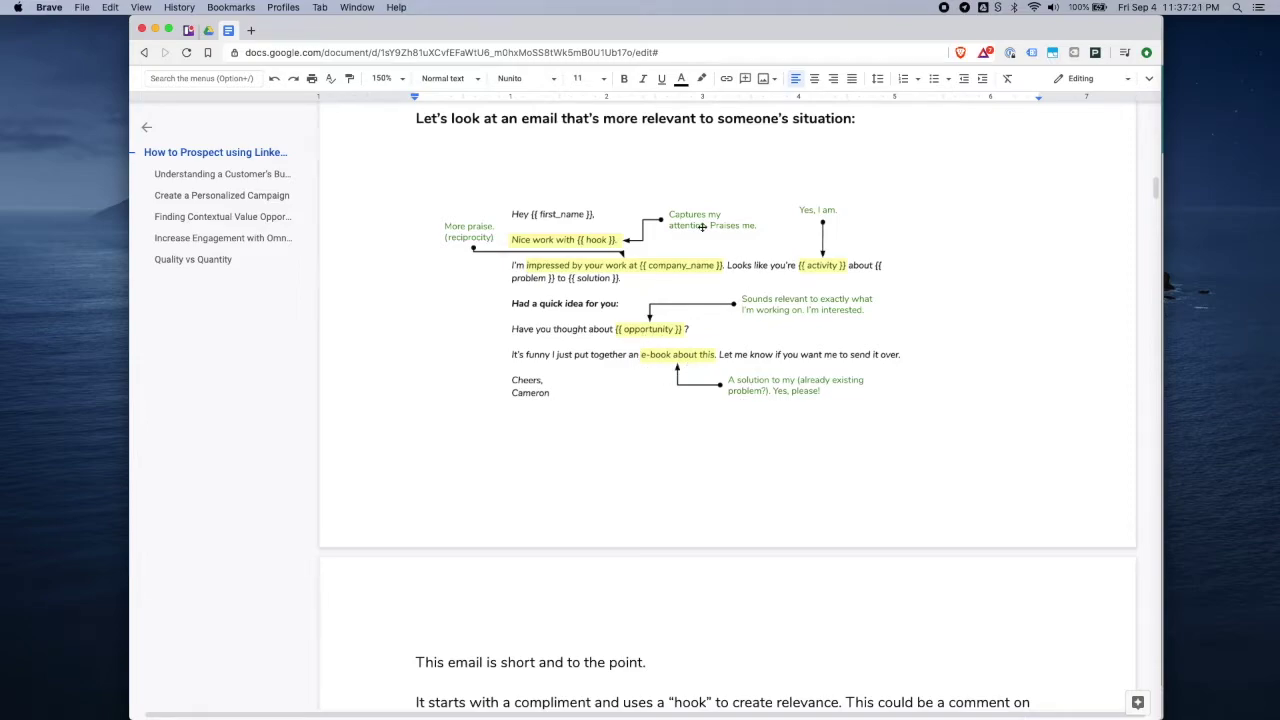
{"action": "scroll", "coordinate": [655, 407], "scroll_direction": "down", "scroll_amount": 1}
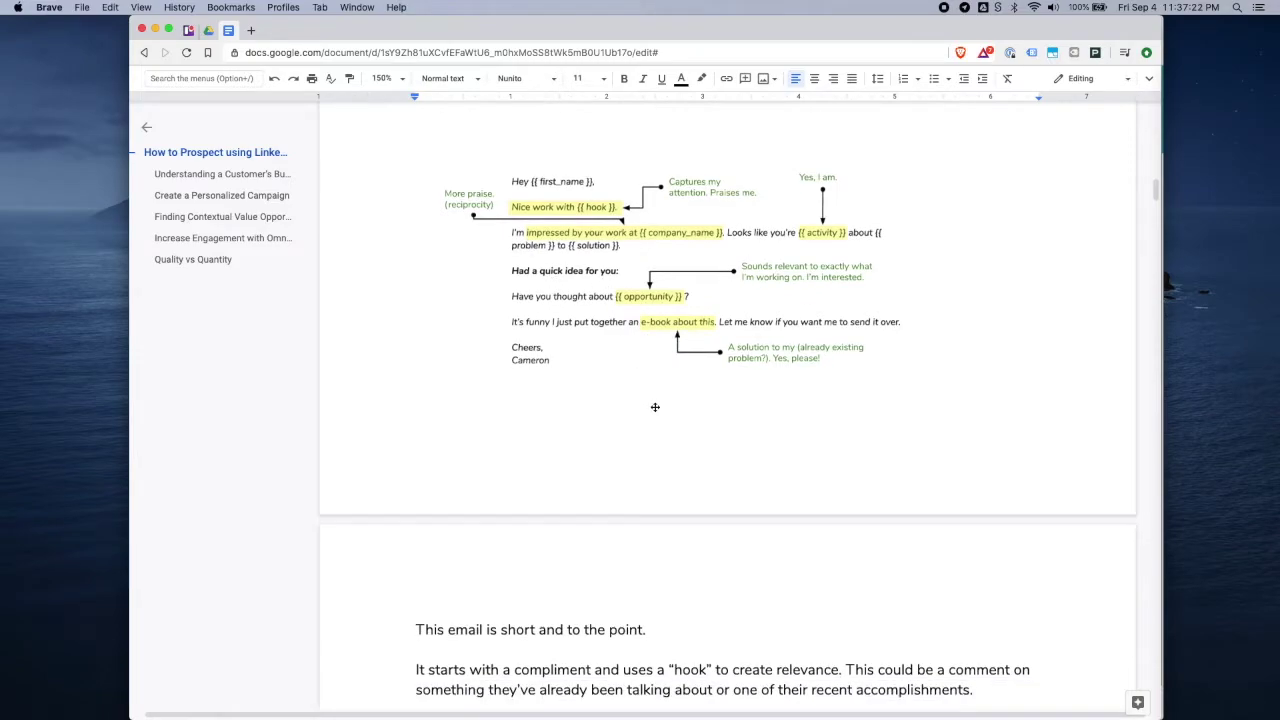
- Set the document zoom to 100% and skim the guide through the campaign creation section, returning to its title
{"action": "left_click", "coordinate": [383, 78]}
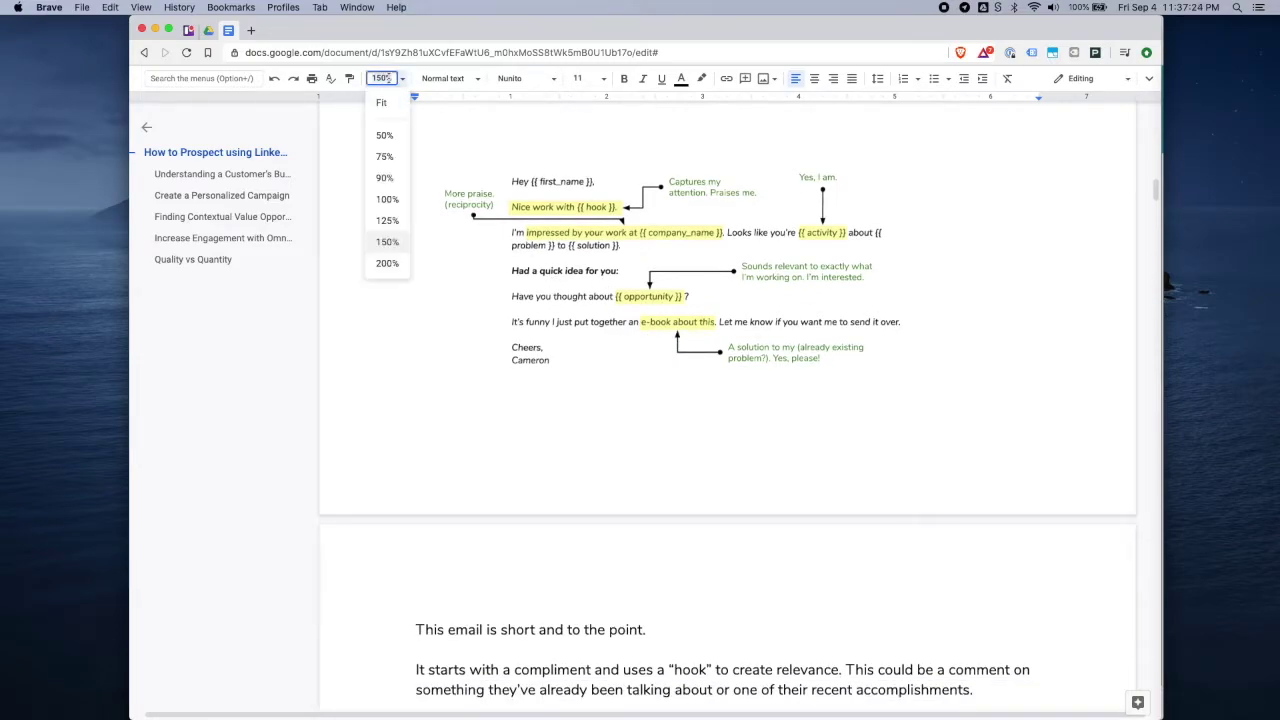
{"action": "left_click", "coordinate": [387, 199]}
{"action": "scroll", "coordinate": [626, 319], "scroll_direction": "down", "scroll_amount": 10}
{"action": "scroll", "coordinate": [626, 319], "scroll_direction": "down", "scroll_amount": 15}
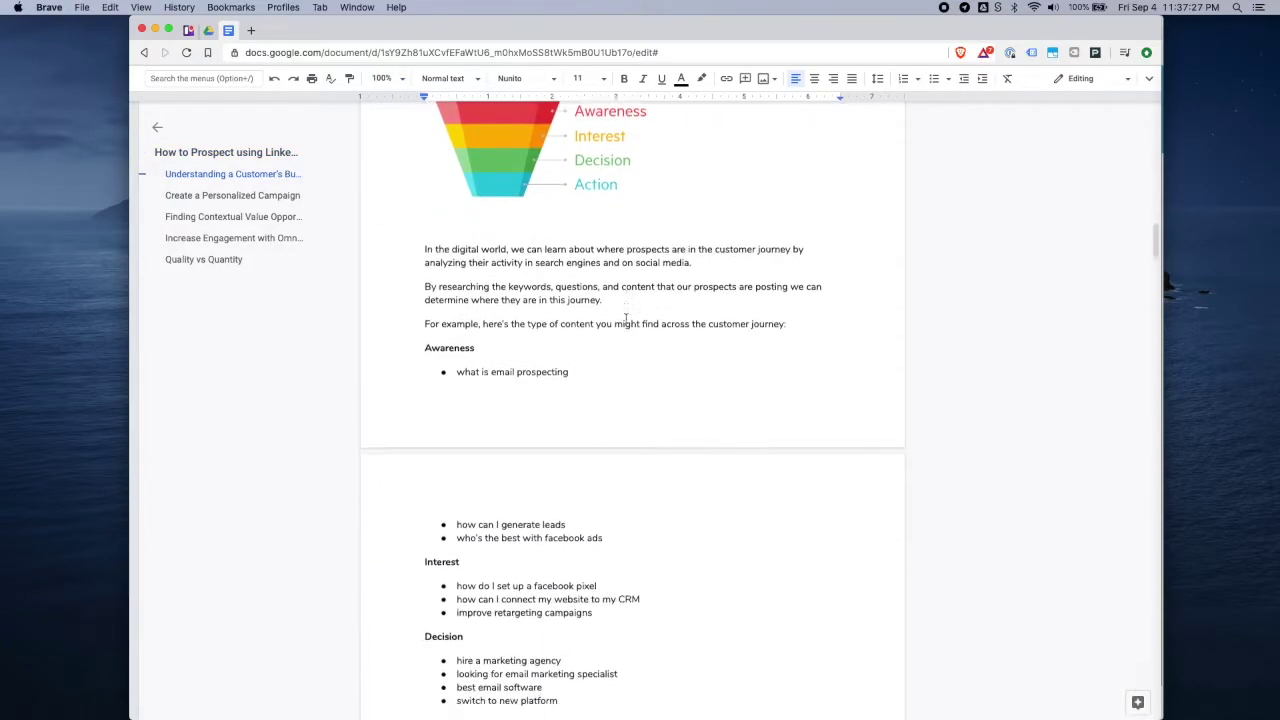
{"action": "scroll", "coordinate": [626, 319], "scroll_direction": "down", "scroll_amount": 8}
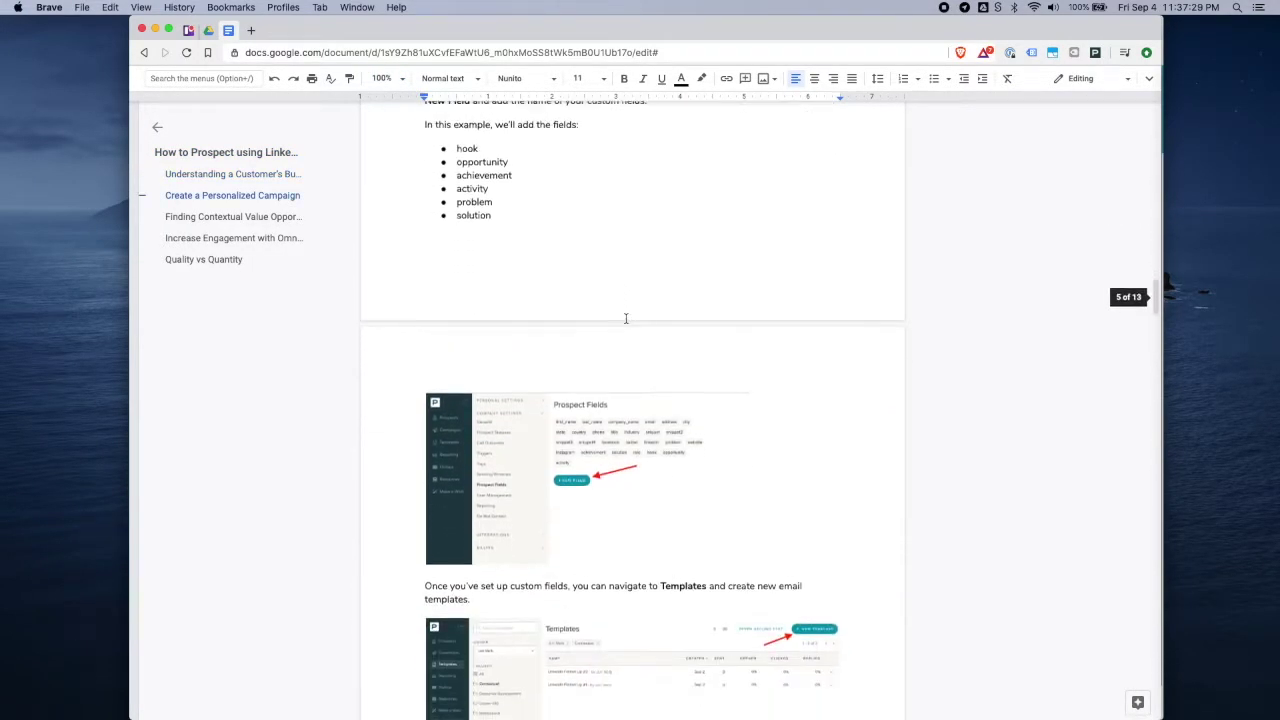
{"action": "scroll", "coordinate": [626, 319], "scroll_direction": "down", "scroll_amount": 10}
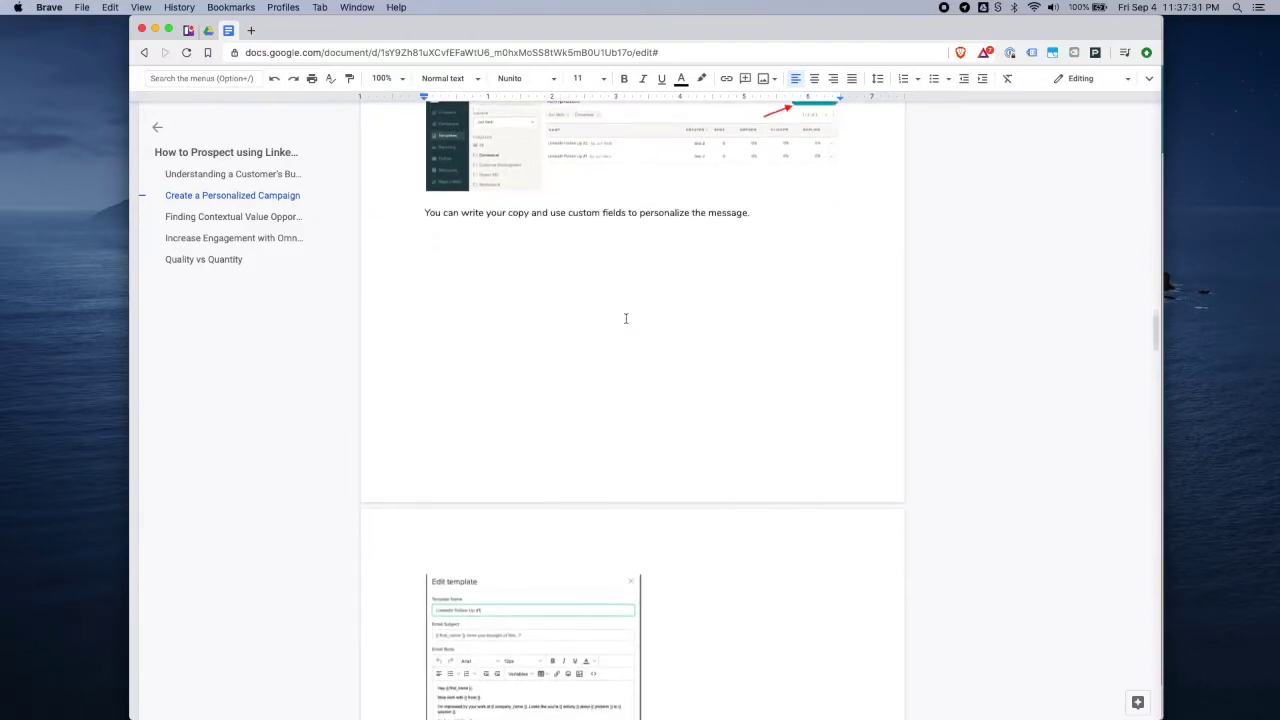
{"action": "scroll", "coordinate": [626, 319], "scroll_direction": "down", "scroll_amount": 10}
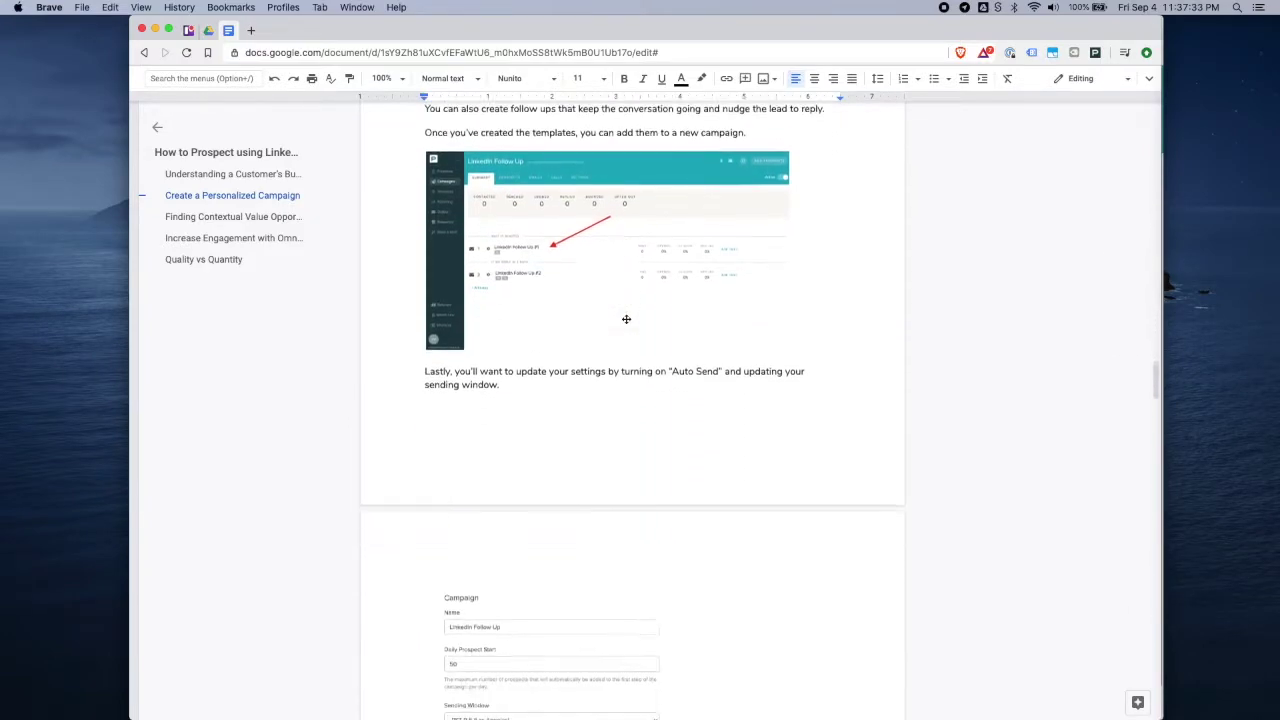
{"action": "scroll", "coordinate": [626, 319], "scroll_direction": "up", "scroll_amount": 20}
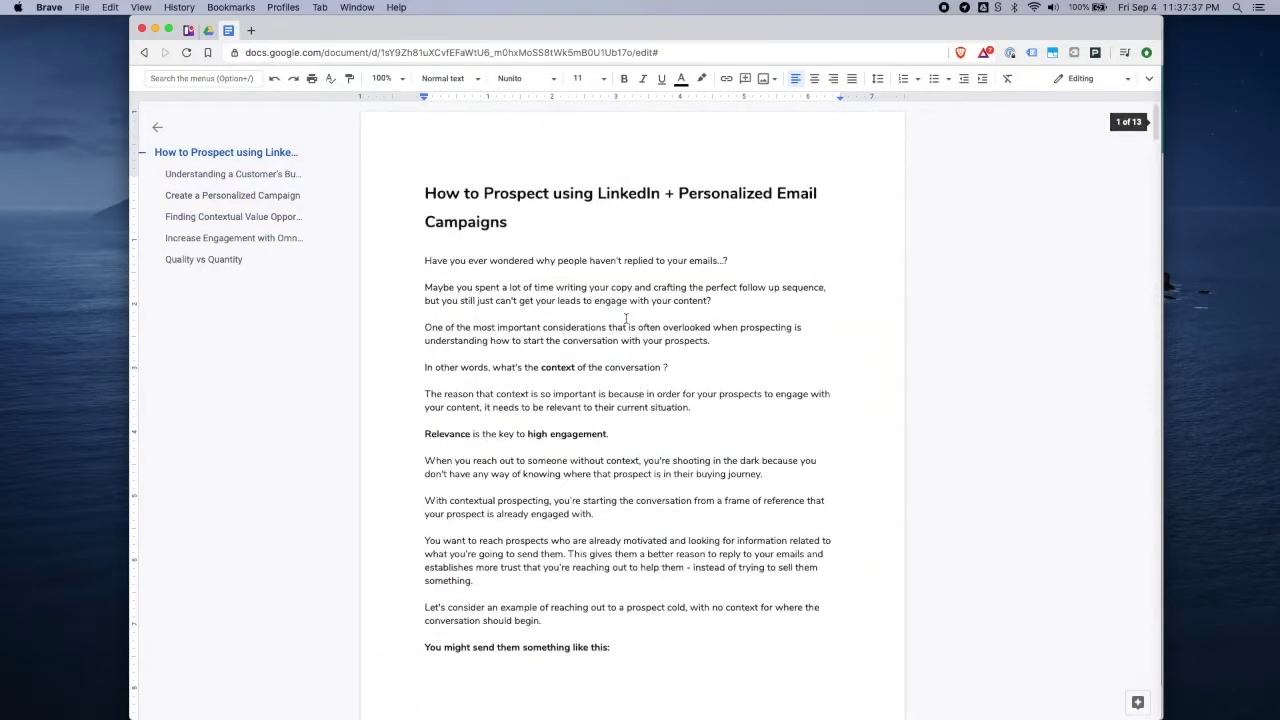
- Switch to LinkedIn in the other browser window and search for "product hunt"
{"action": "key", "text": "ctrl+Up"}
{"action": "left_click", "coordinate": [754, 444]}
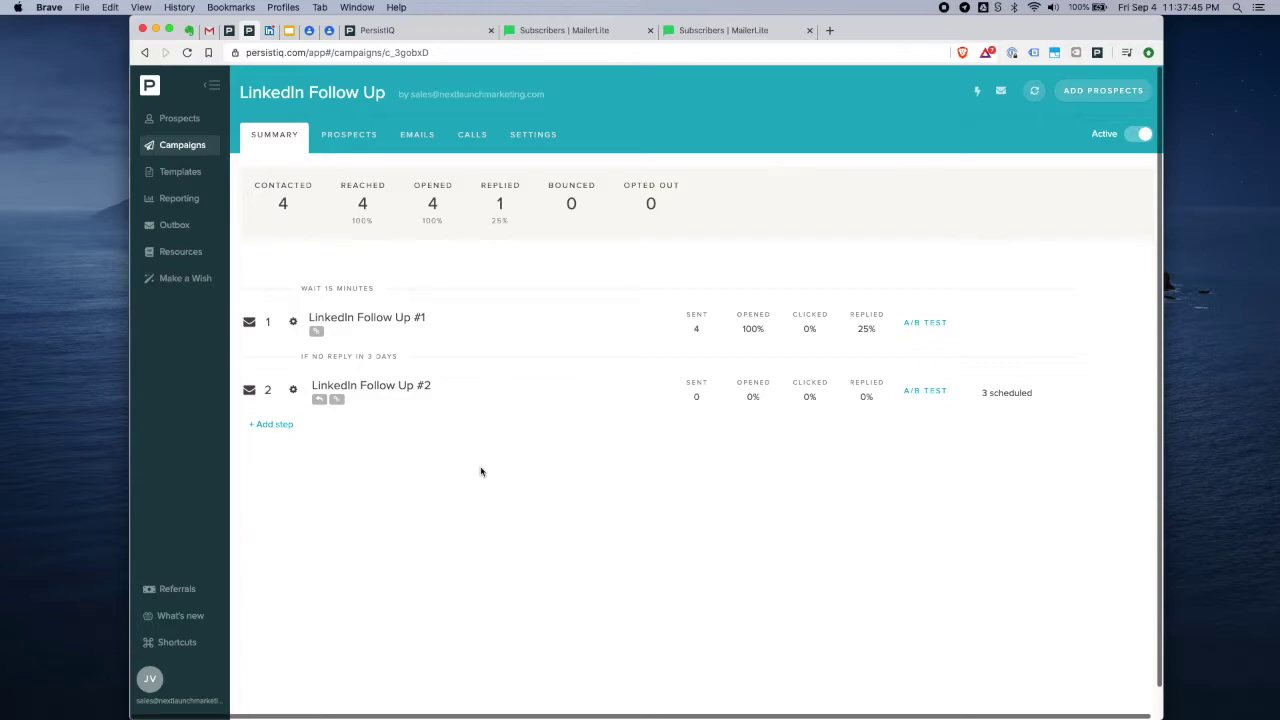
{"action": "key", "text": "ctrl+Tab"}
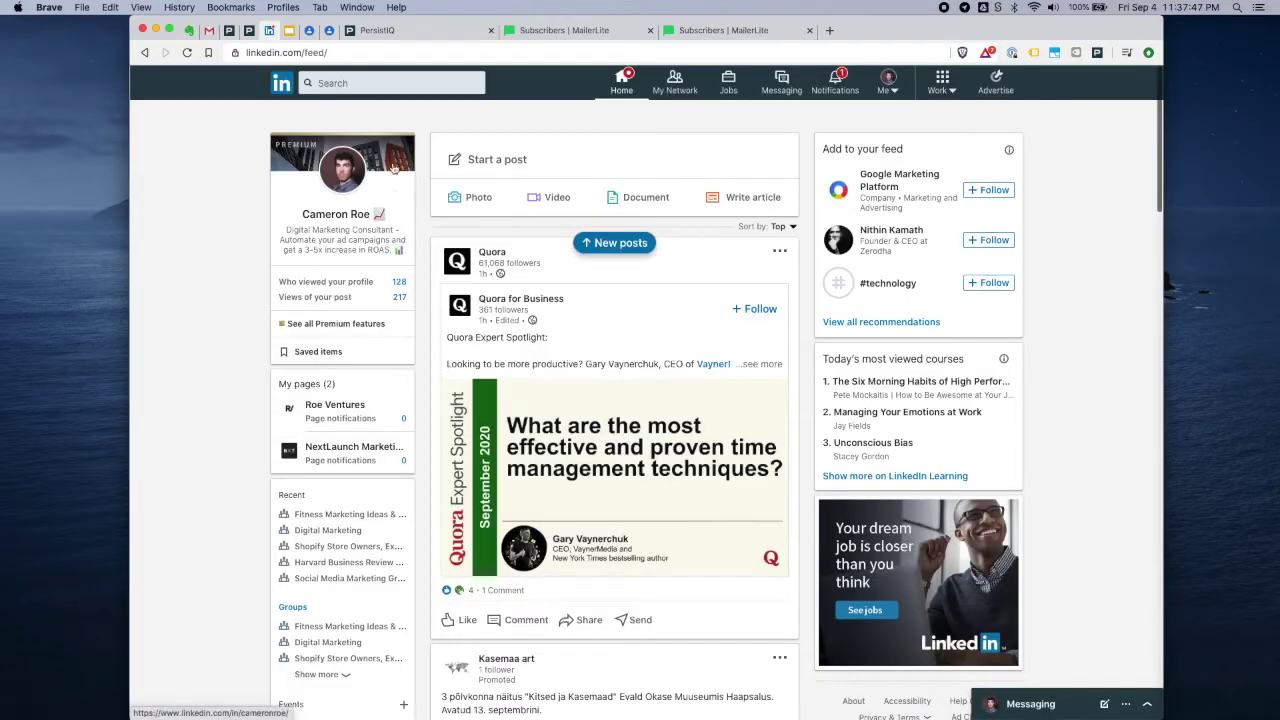
{"action": "left_click", "coordinate": [372, 84]}
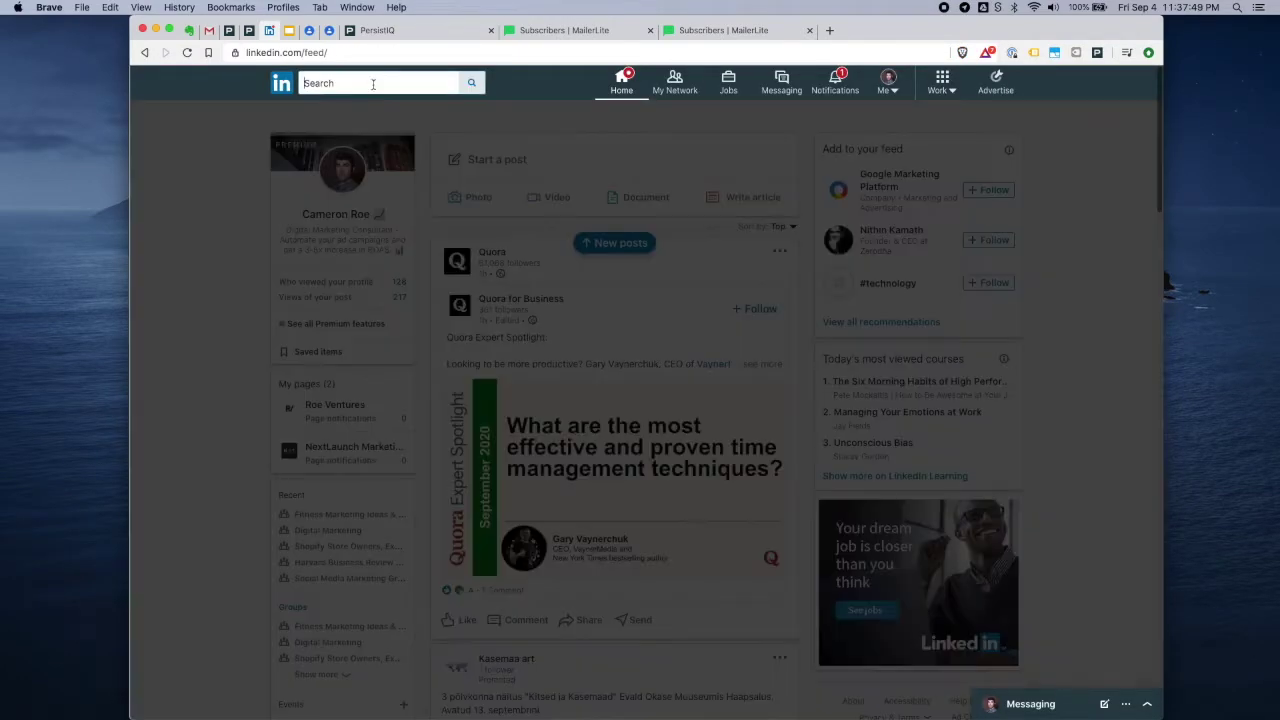
{"action": "type", "text": "p"}
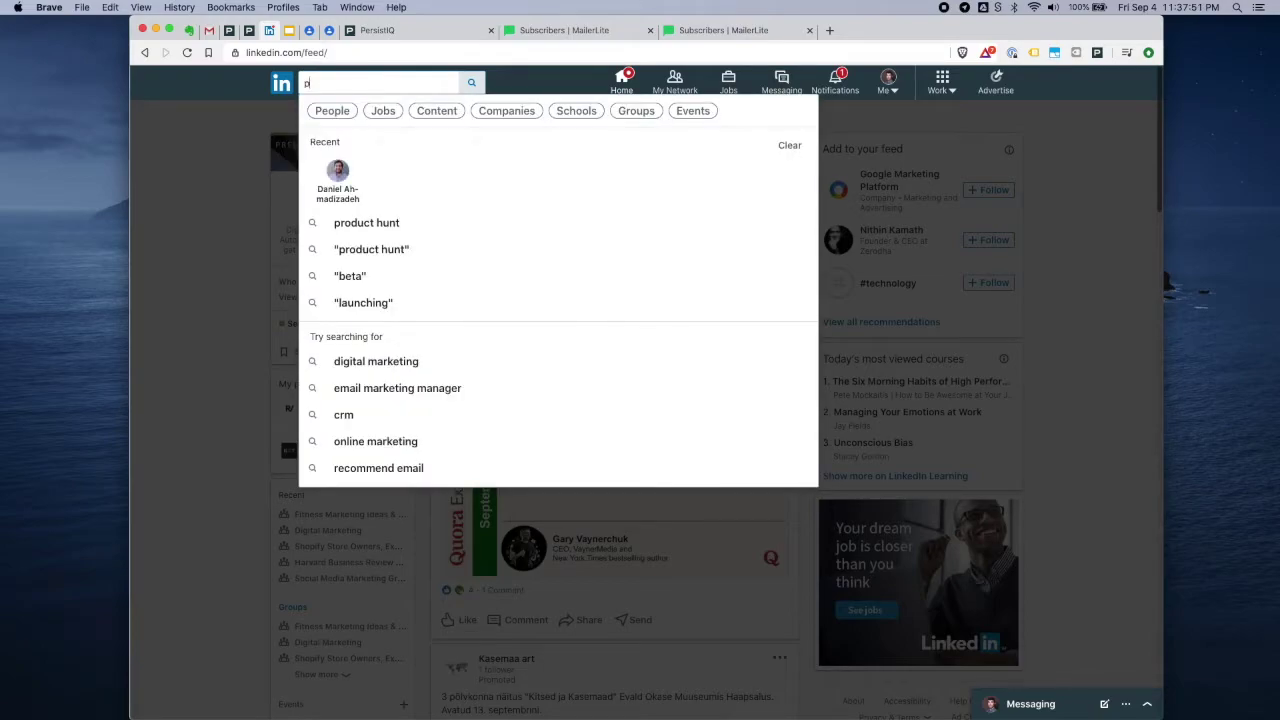
{"action": "type", "text": "roduct hunt"}
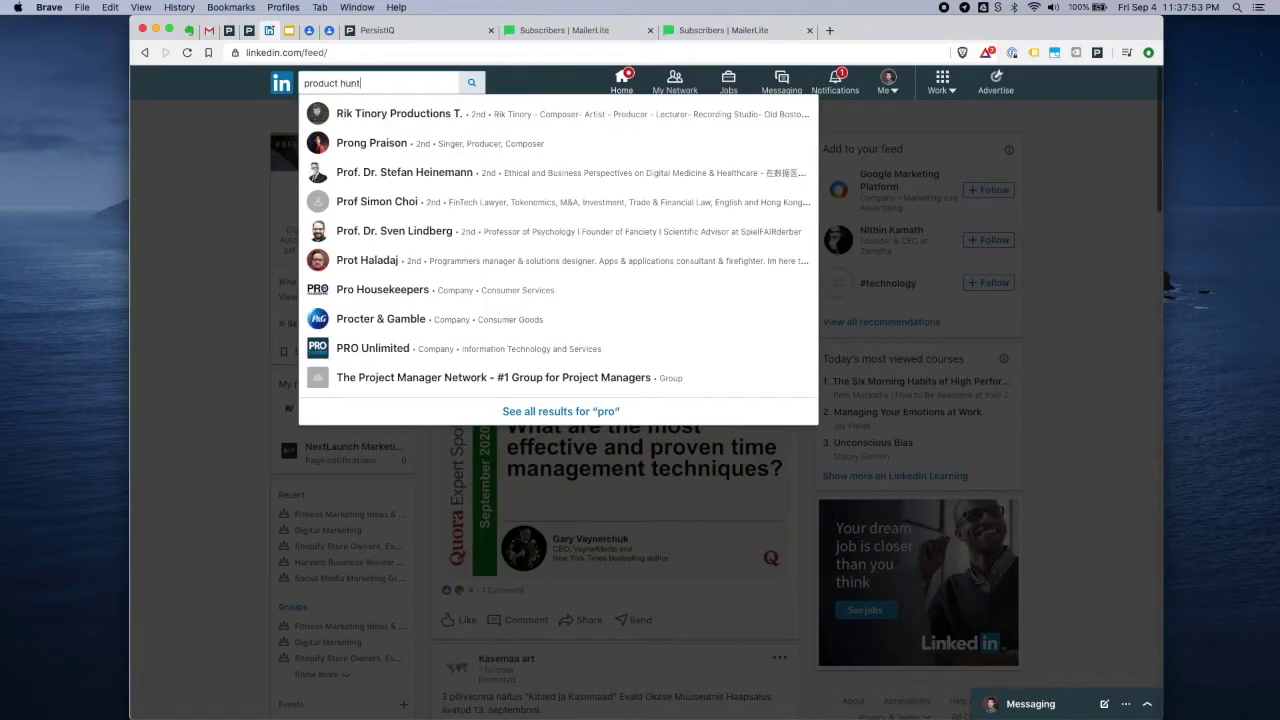
{"action": "left_click", "coordinate": [479, 86]}
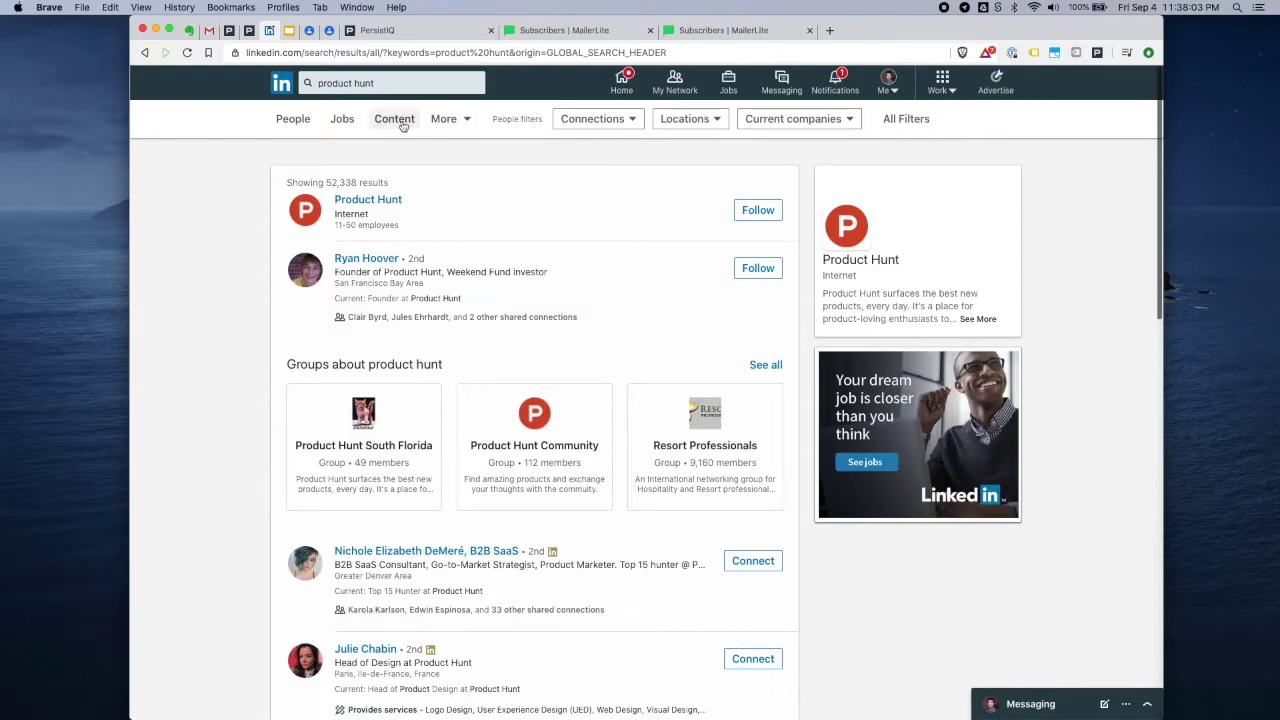
- Restrict the product hunt search results to content and sort the posts by Latest
{"action": "left_click", "coordinate": [399, 120]}
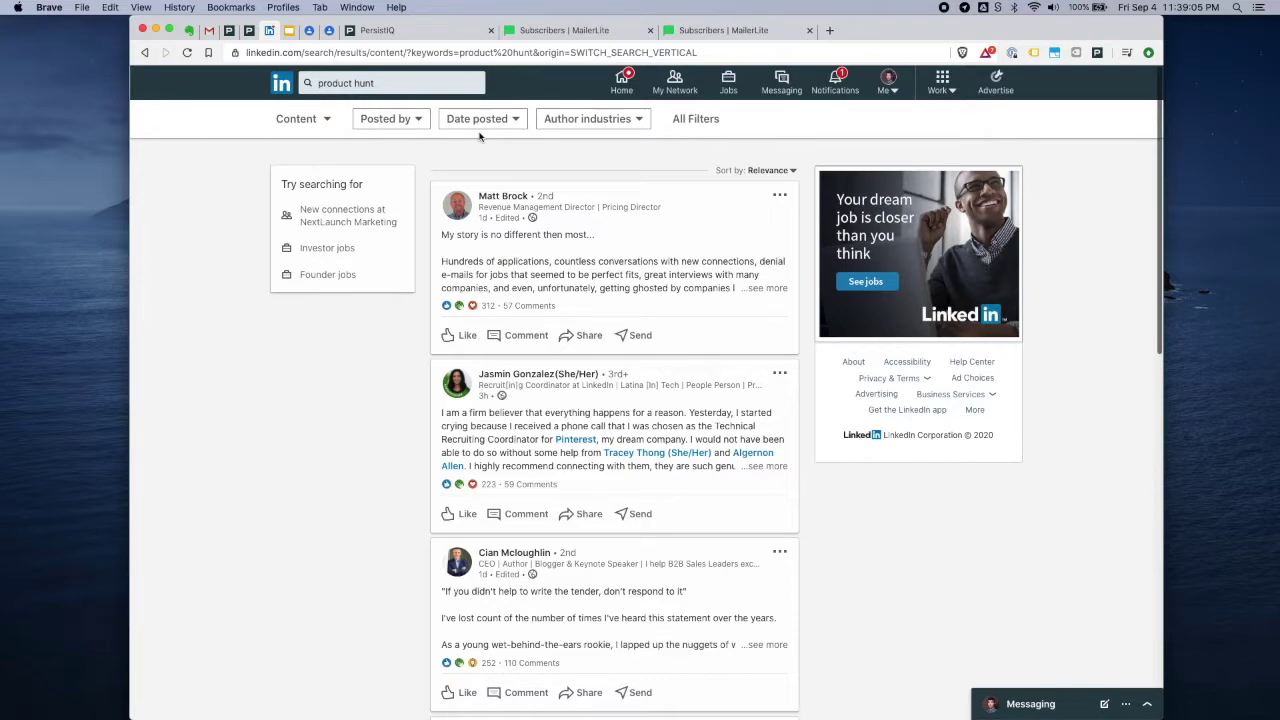
{"action": "left_click", "coordinate": [766, 171]}
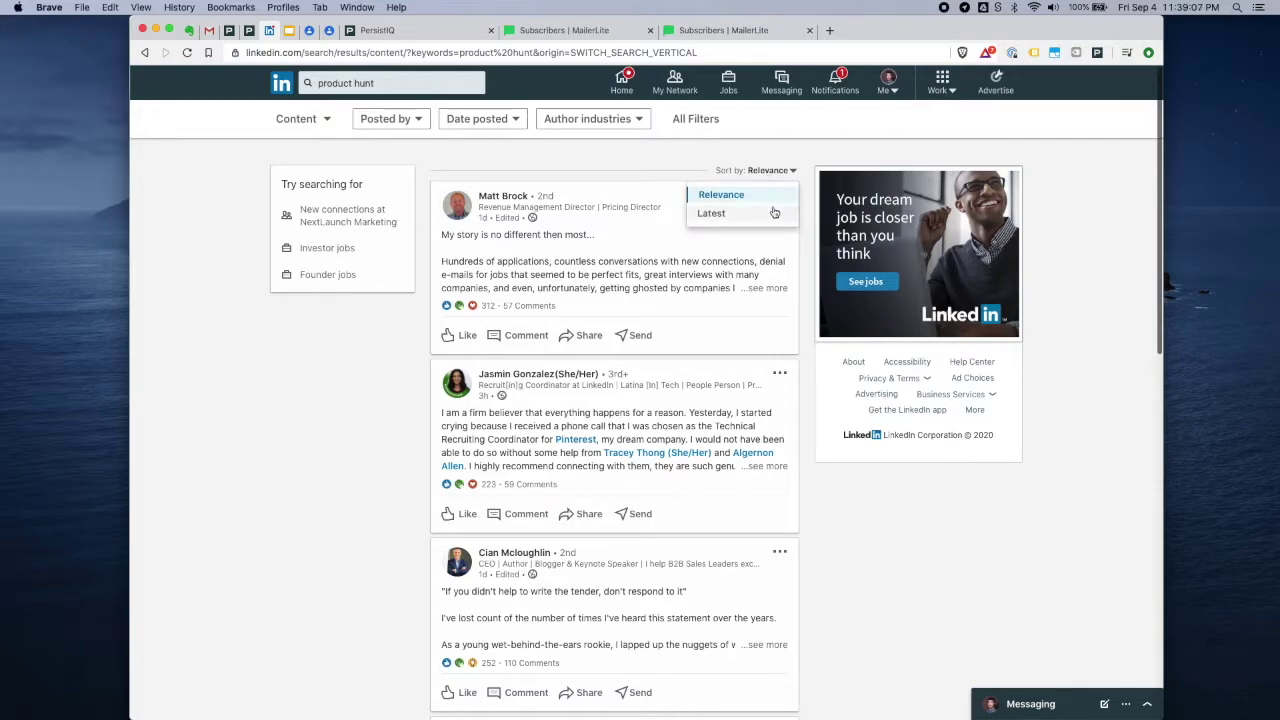
{"action": "left_click", "coordinate": [773, 216]}
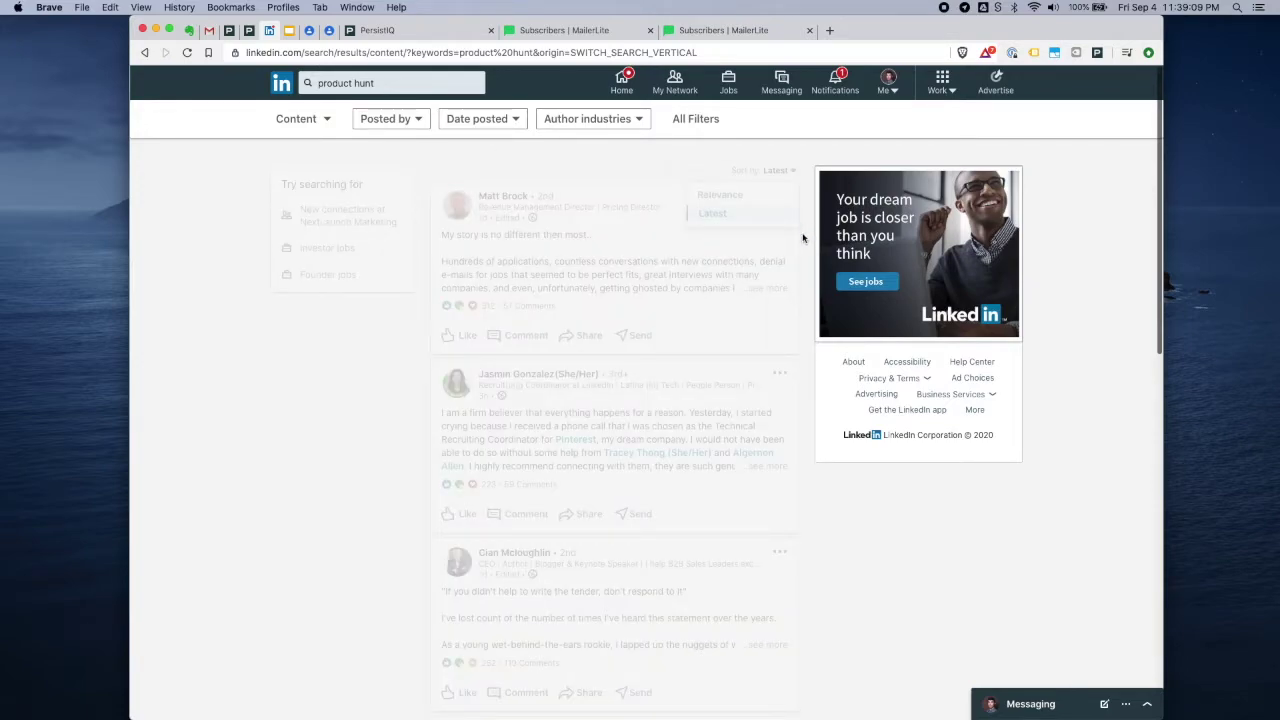
- Examine the latest posts for people announcing a Product Hunt launch
{"action": "scroll", "coordinate": [803, 239], "scroll_direction": "down", "scroll_amount": 3}
{"action": "scroll", "coordinate": [803, 245], "scroll_direction": "down", "scroll_amount": 8}
{"action": "scroll", "coordinate": [803, 252], "scroll_direction": "down", "scroll_amount": 10}
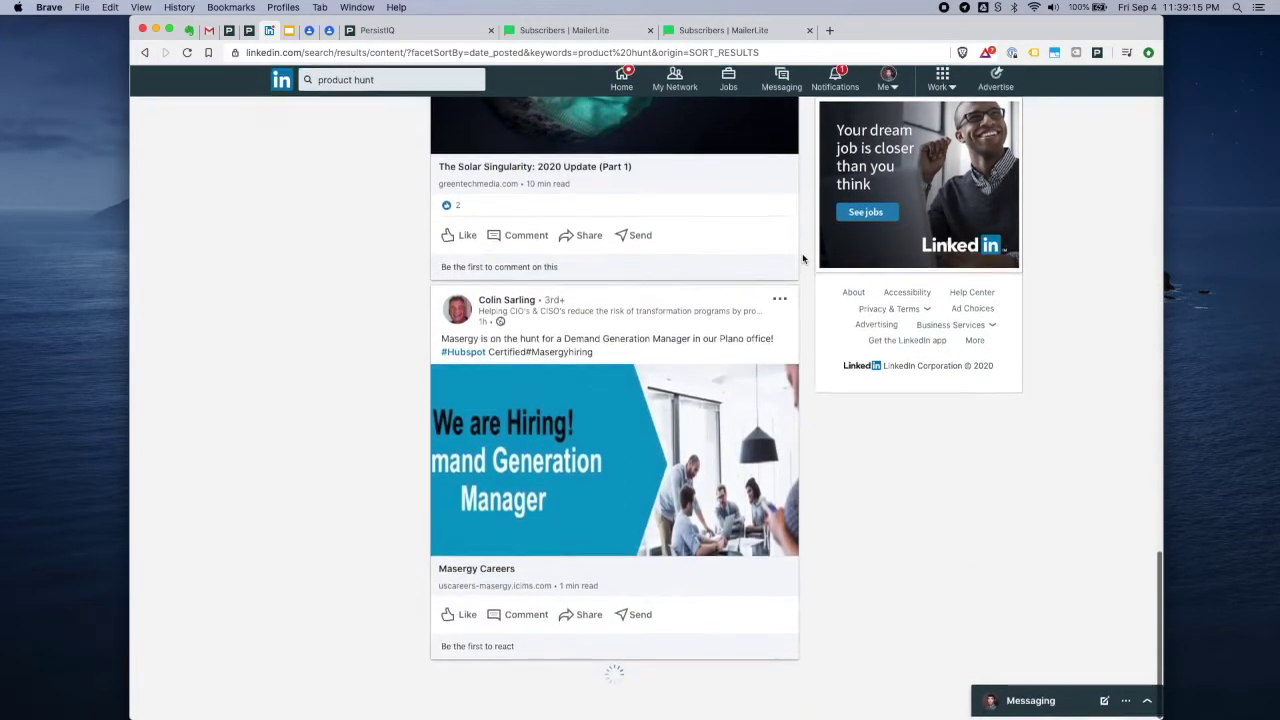
{"action": "scroll", "coordinate": [804, 270], "scroll_direction": "down", "scroll_amount": 6}
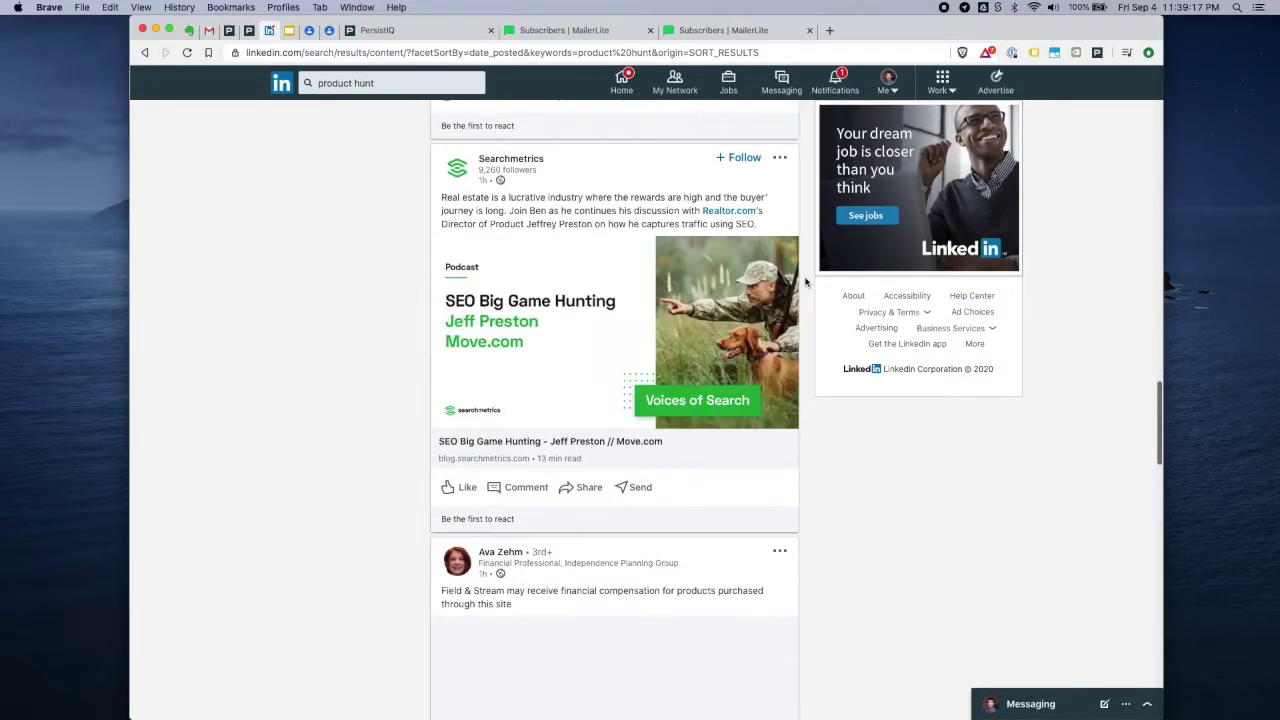
{"action": "scroll", "coordinate": [805, 282], "scroll_direction": "down", "scroll_amount": 10}
{"action": "scroll", "coordinate": [805, 280], "scroll_direction": "down", "scroll_amount": 5}
{"action": "scroll", "coordinate": [806, 277], "scroll_direction": "up", "scroll_amount": 6}
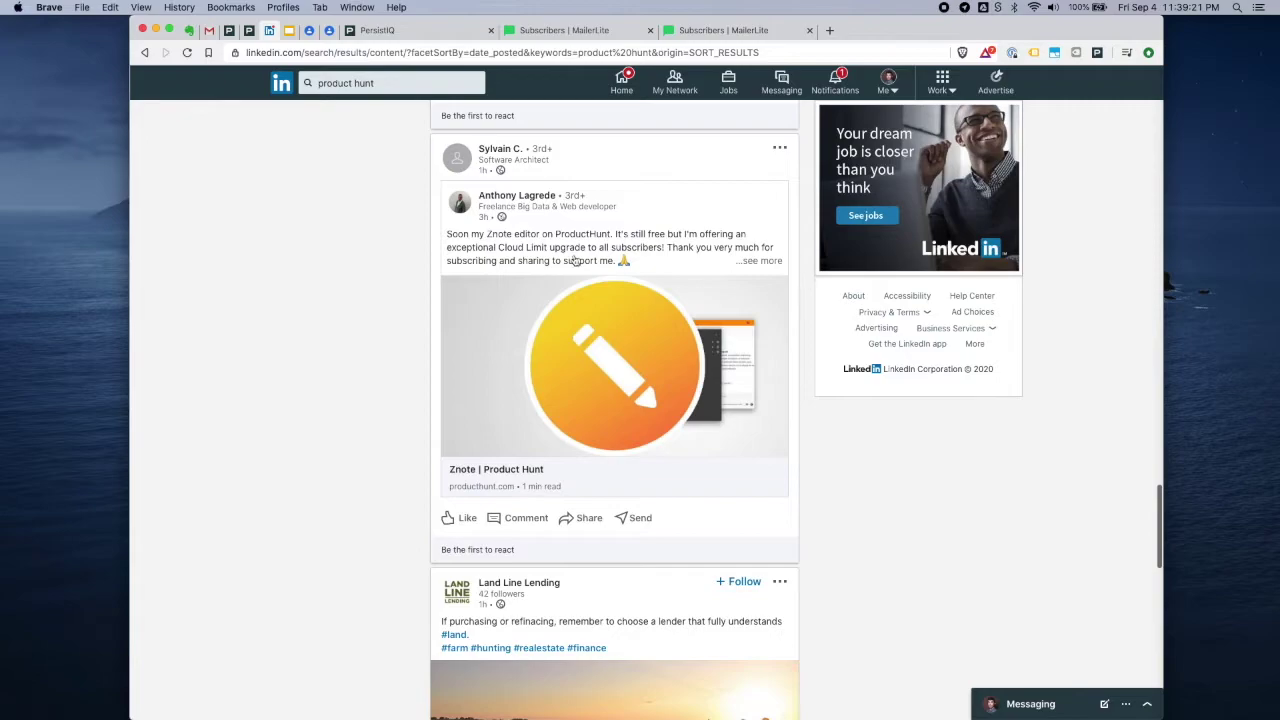
{"action": "scroll", "coordinate": [580, 283], "scroll_direction": "down", "scroll_amount": 9}
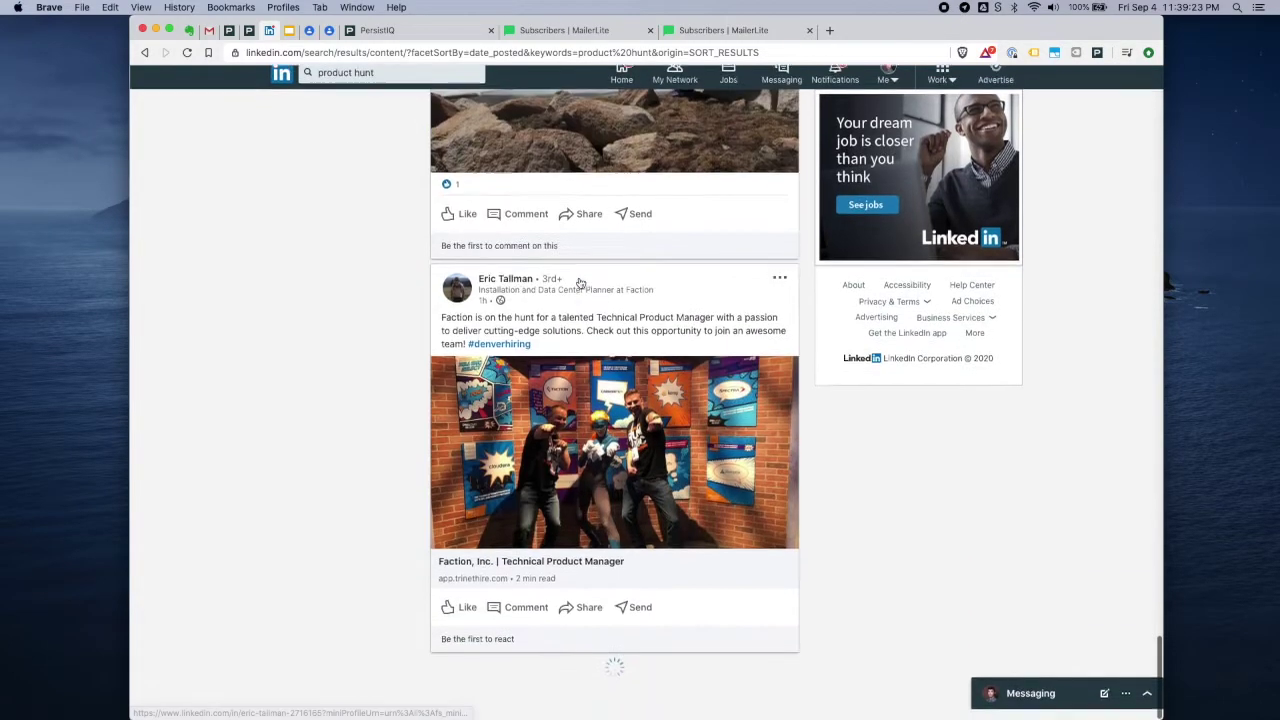
{"action": "scroll", "coordinate": [580, 283], "scroll_direction": "down", "scroll_amount": 6}
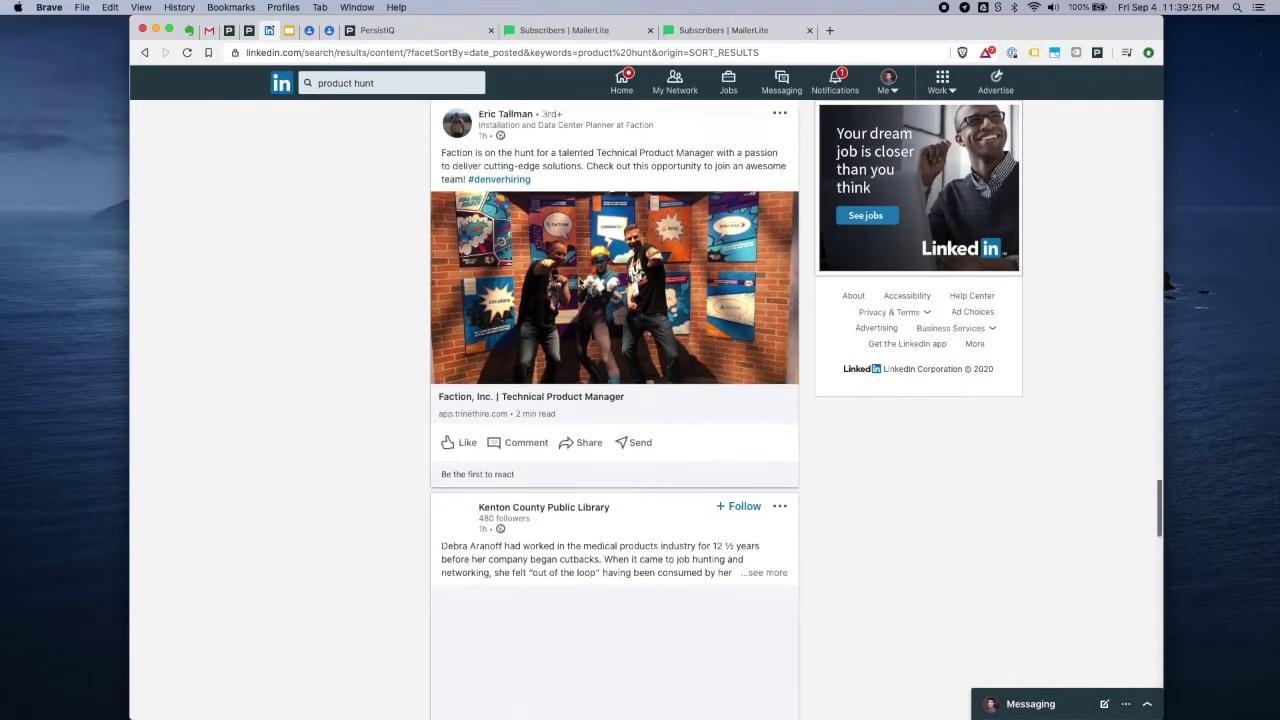
{"action": "scroll", "coordinate": [580, 283], "scroll_direction": "down", "scroll_amount": 7}
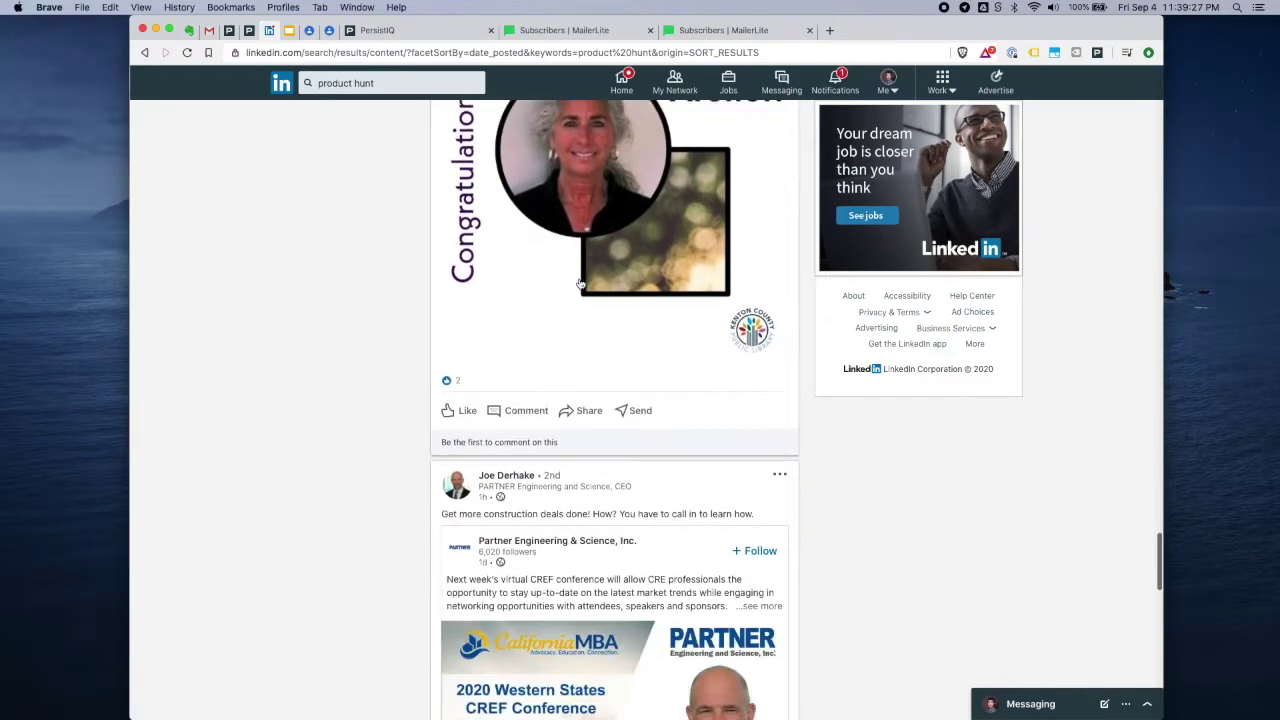
{"action": "scroll", "coordinate": [580, 283], "scroll_direction": "down", "scroll_amount": 12}
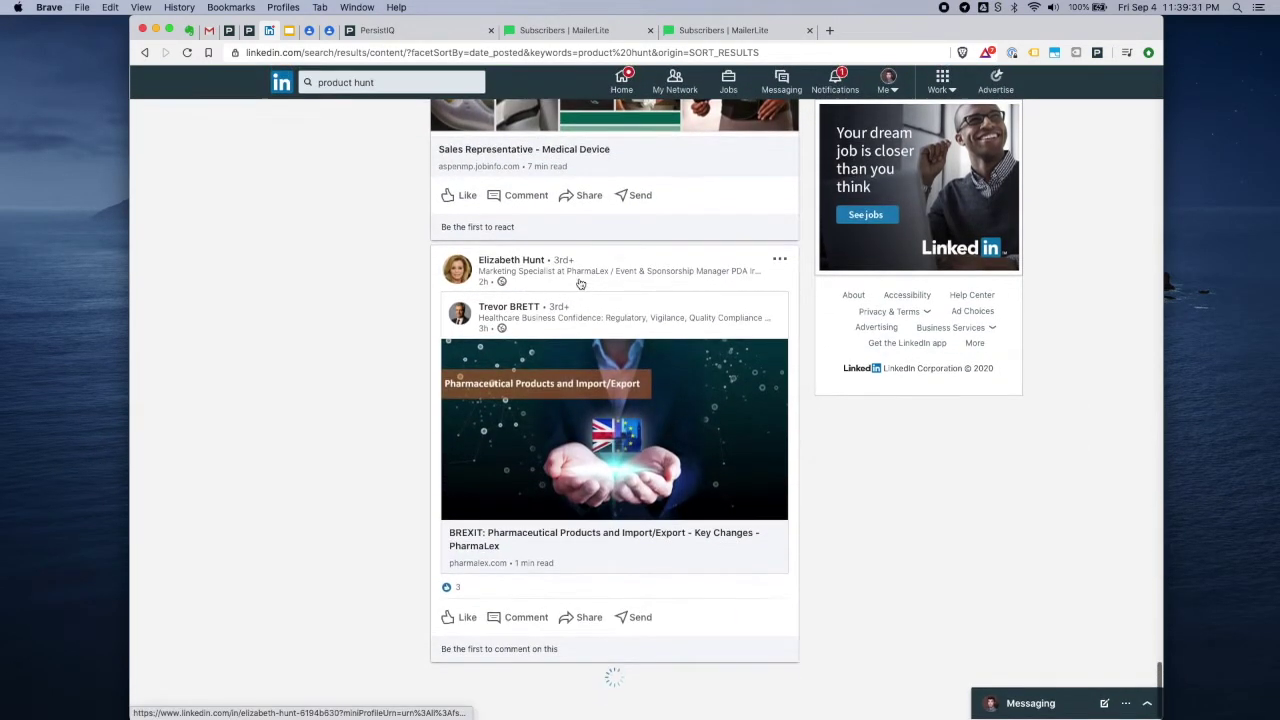
- Find the notification about the mean-bean founder's reply to your comment and open its post
{"action": "scroll", "coordinate": [580, 284], "scroll_direction": "up", "scroll_amount": 20}
{"action": "left_click", "coordinate": [834, 84]}
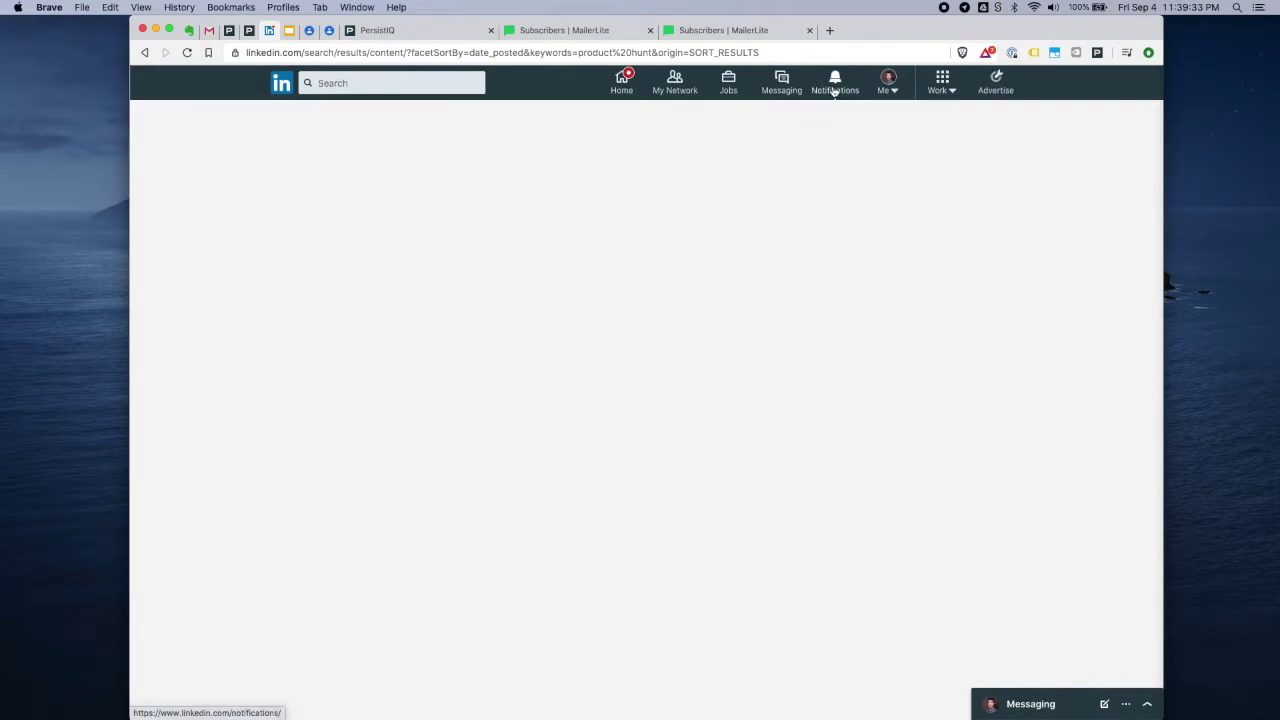
{"action": "scroll", "coordinate": [620, 250], "scroll_direction": "down", "scroll_amount": 5}
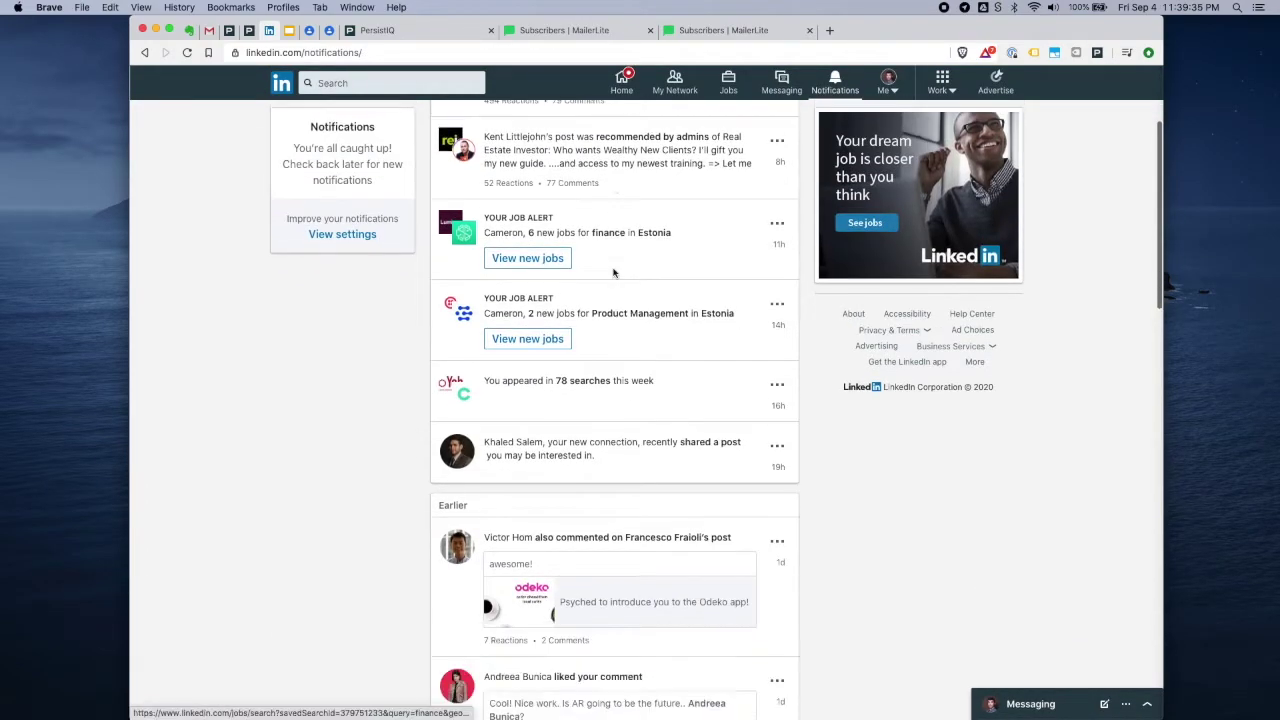
{"action": "scroll", "coordinate": [614, 273], "scroll_direction": "down", "scroll_amount": 4}
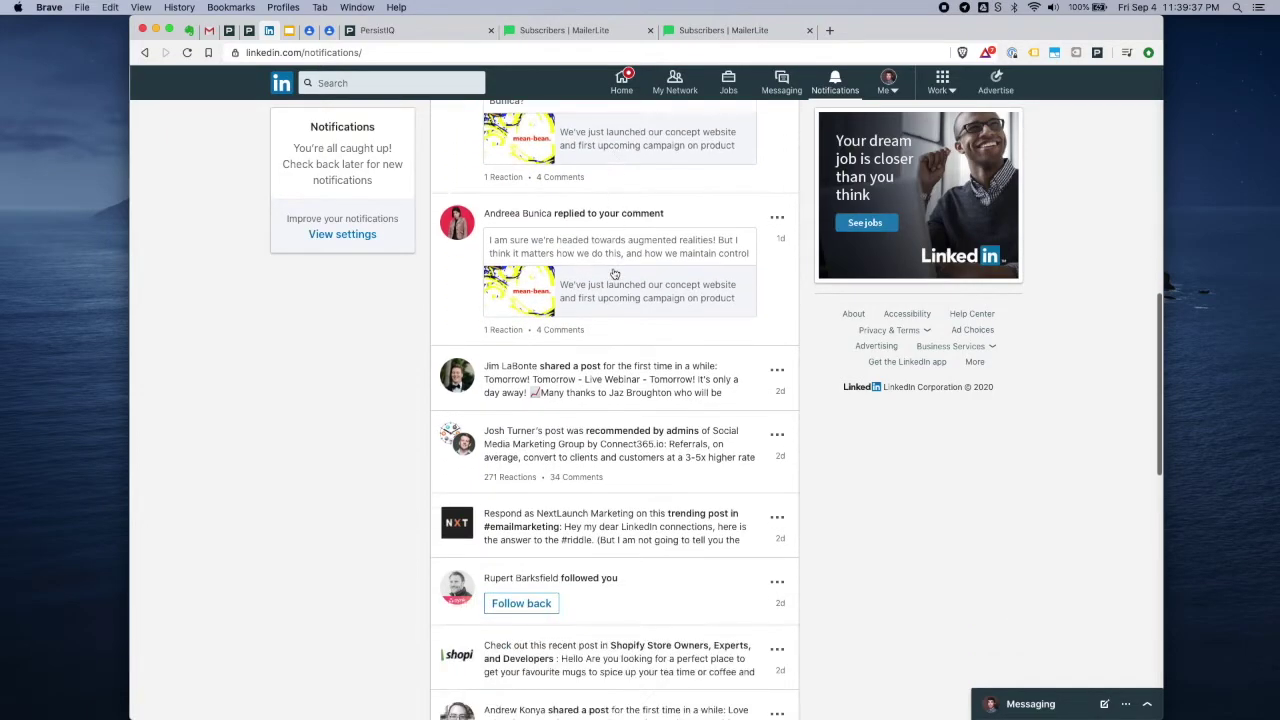
{"action": "scroll", "coordinate": [618, 250], "scroll_direction": "down", "scroll_amount": 1}
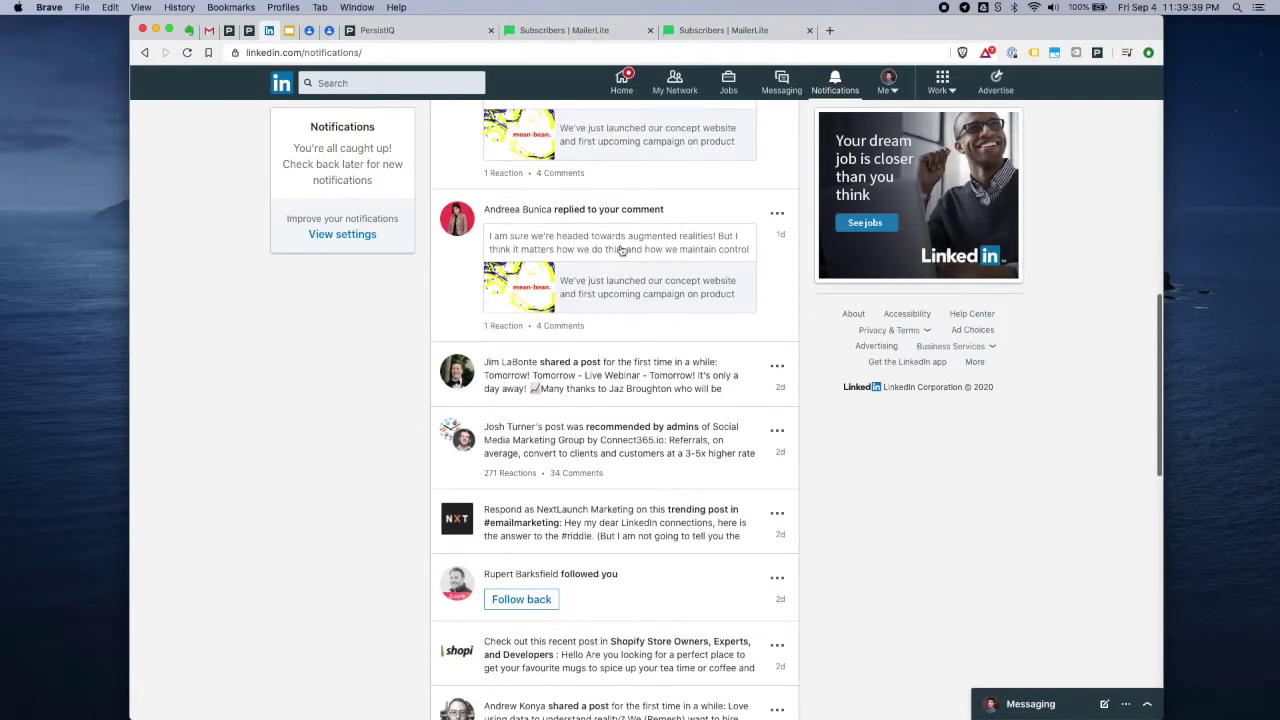
{"action": "left_click", "coordinate": [620, 250]}
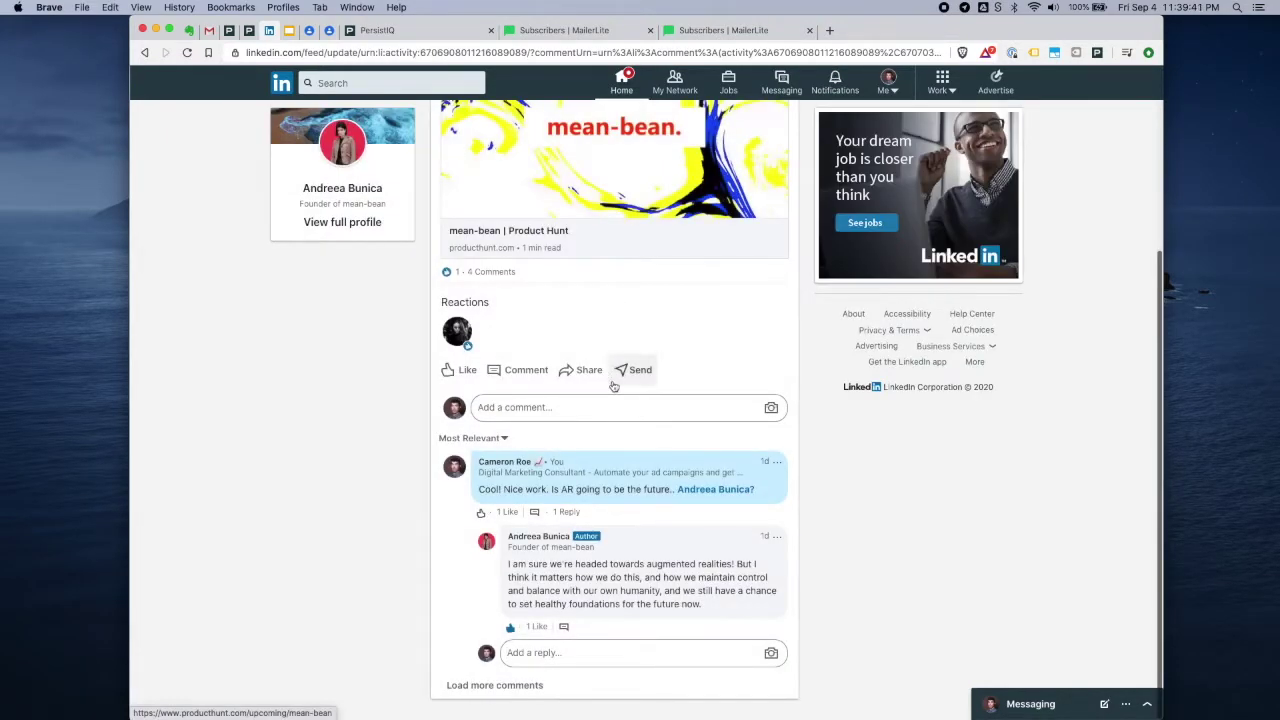
- Examine the mean-bean post's announcement text about the concept website and upcoming Product Hunt campaign
{"action": "scroll", "coordinate": [617, 366], "scroll_direction": "up", "scroll_amount": 5}
{"action": "left_click_drag", "start_coordinate": [457, 193], "coordinate": [638, 189]}
{"action": "left_click", "coordinate": [590, 190]}
{"action": "left_click_drag", "start_coordinate": [638, 189], "coordinate": [688, 203]}
{"action": "left_click", "coordinate": [688, 203]}
{"action": "left_click_drag", "start_coordinate": [452, 190], "coordinate": [510, 202]}
{"action": "left_click", "coordinate": [510, 202]}
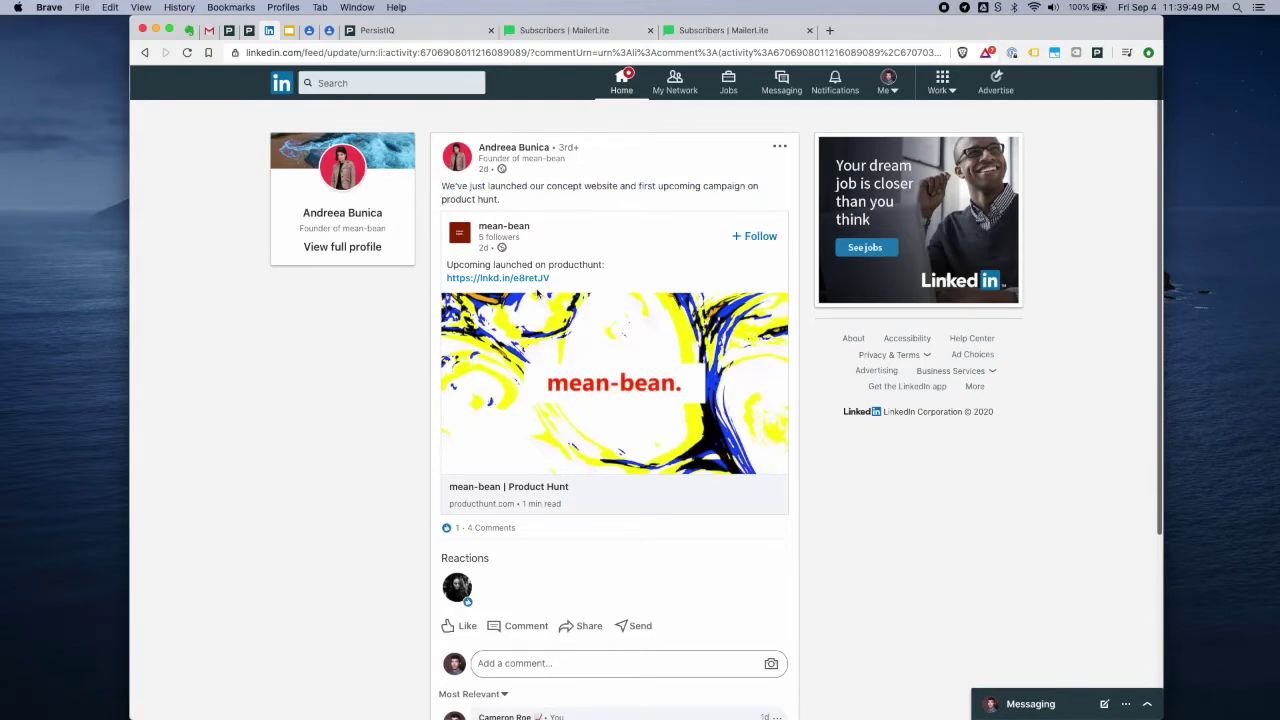
- Read your comment about AR under the mean-bean post and the author's full reply to it
{"action": "scroll", "coordinate": [537, 293], "scroll_direction": "down", "scroll_amount": 5}
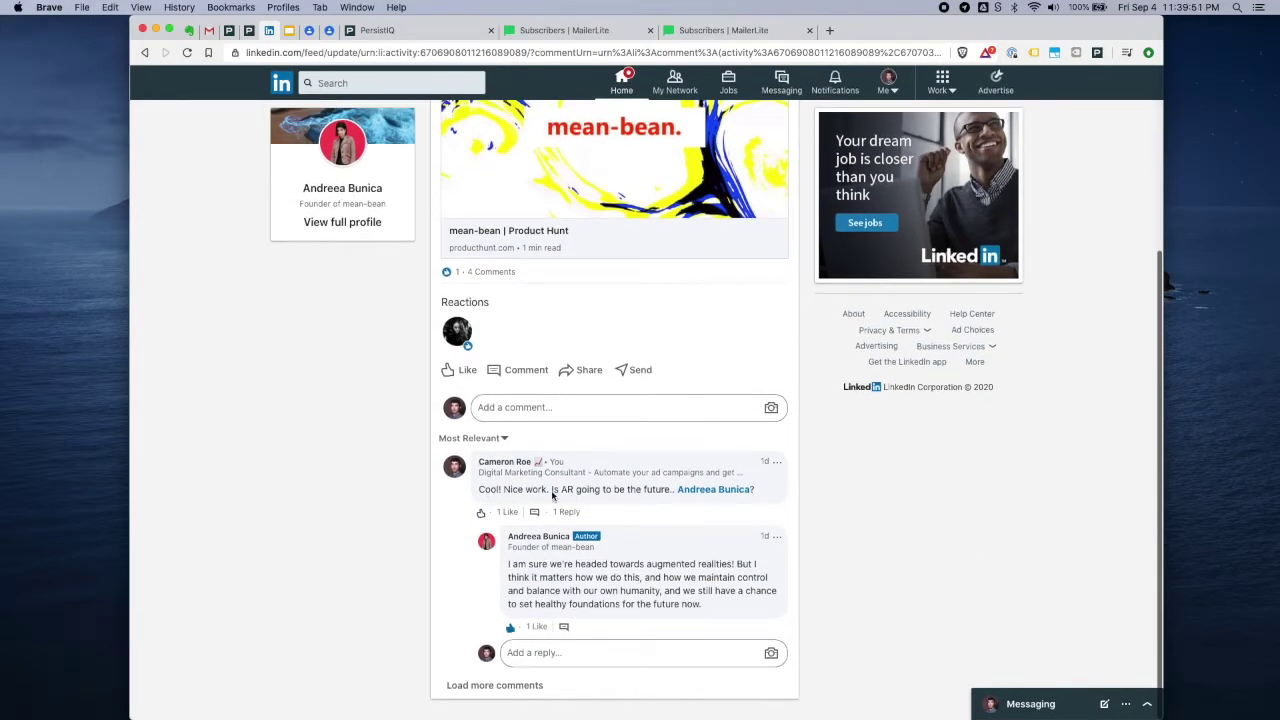
{"action": "left_click_drag", "start_coordinate": [553, 494], "coordinate": [668, 494]}
{"action": "left_click", "coordinate": [659, 503]}
{"action": "left_click_drag", "start_coordinate": [510, 569], "coordinate": [702, 604]}
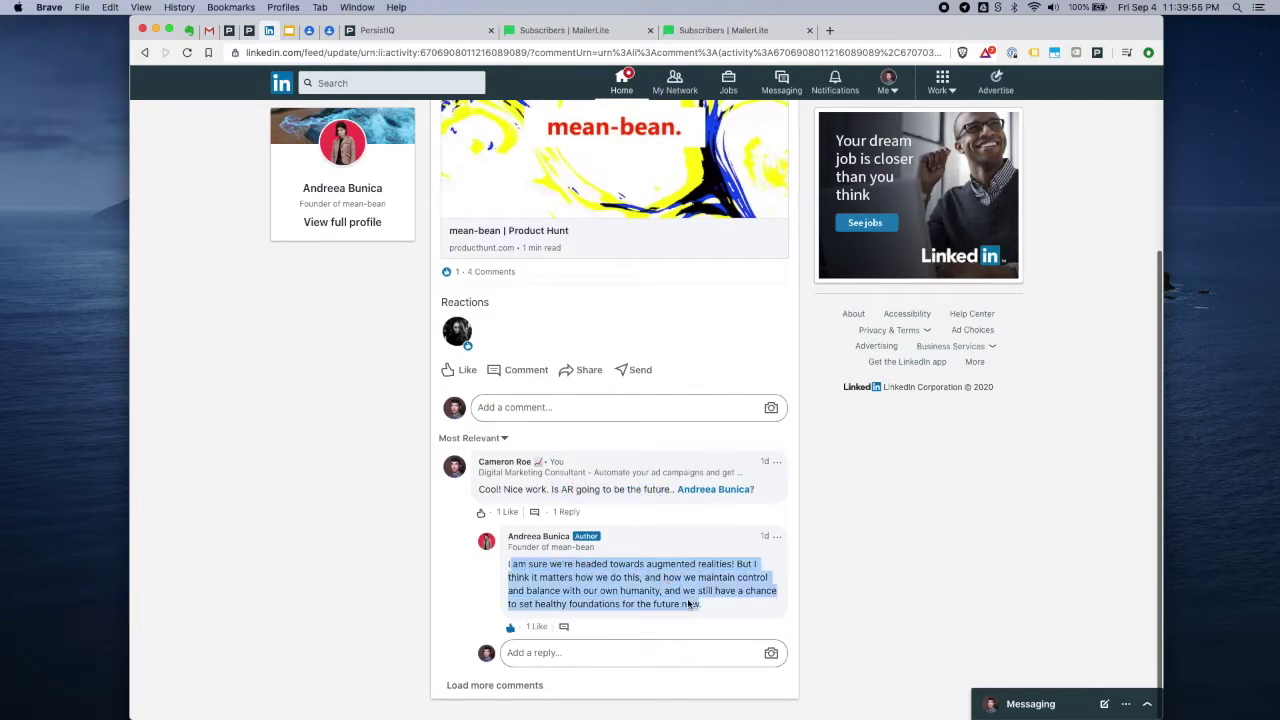
{"action": "left_click", "coordinate": [700, 588]}
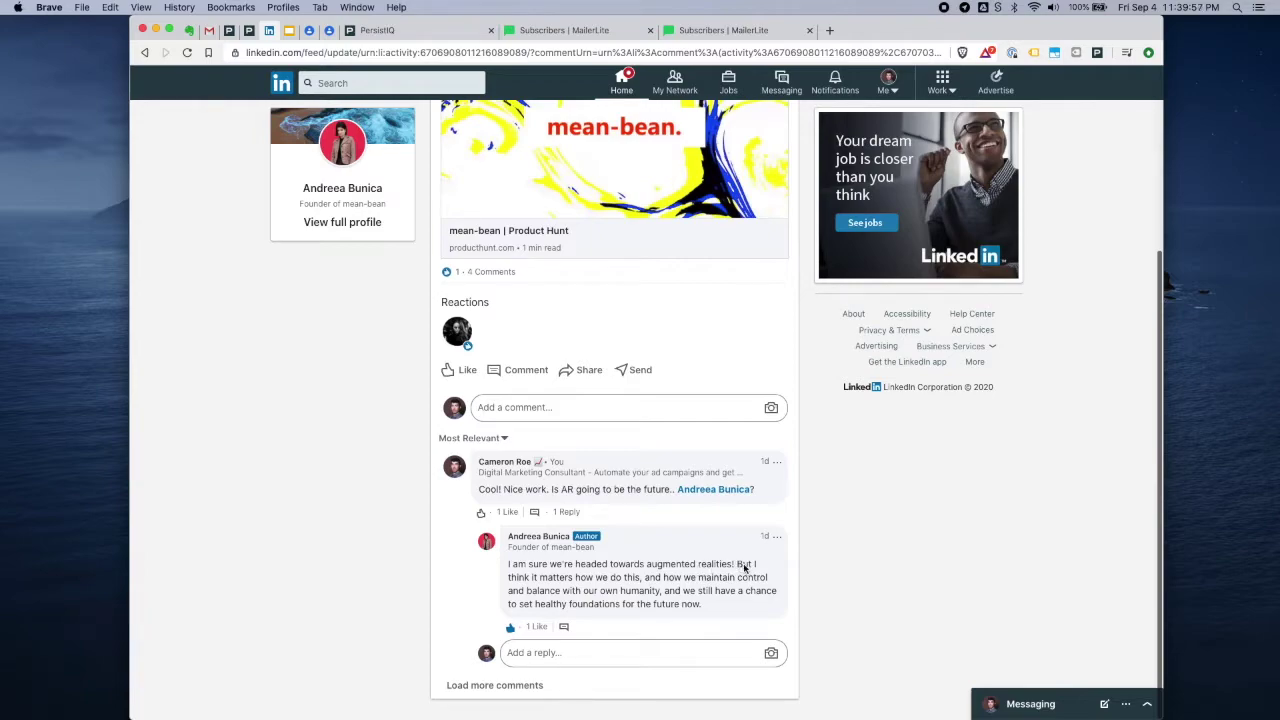
{"action": "left_click_drag", "start_coordinate": [744, 568], "coordinate": [742, 608]}
{"action": "left_click", "coordinate": [742, 608]}
{"action": "left_click", "coordinate": [640, 597]}
{"action": "left_click_drag", "start_coordinate": [569, 580], "coordinate": [661, 605]}
{"action": "left_click", "coordinate": [661, 605]}
- Open the post author's LinkedIn profile and look it up with the PersistIQ extension's LinkedIn prospecting tool
{"action": "left_click", "coordinate": [544, 540]}
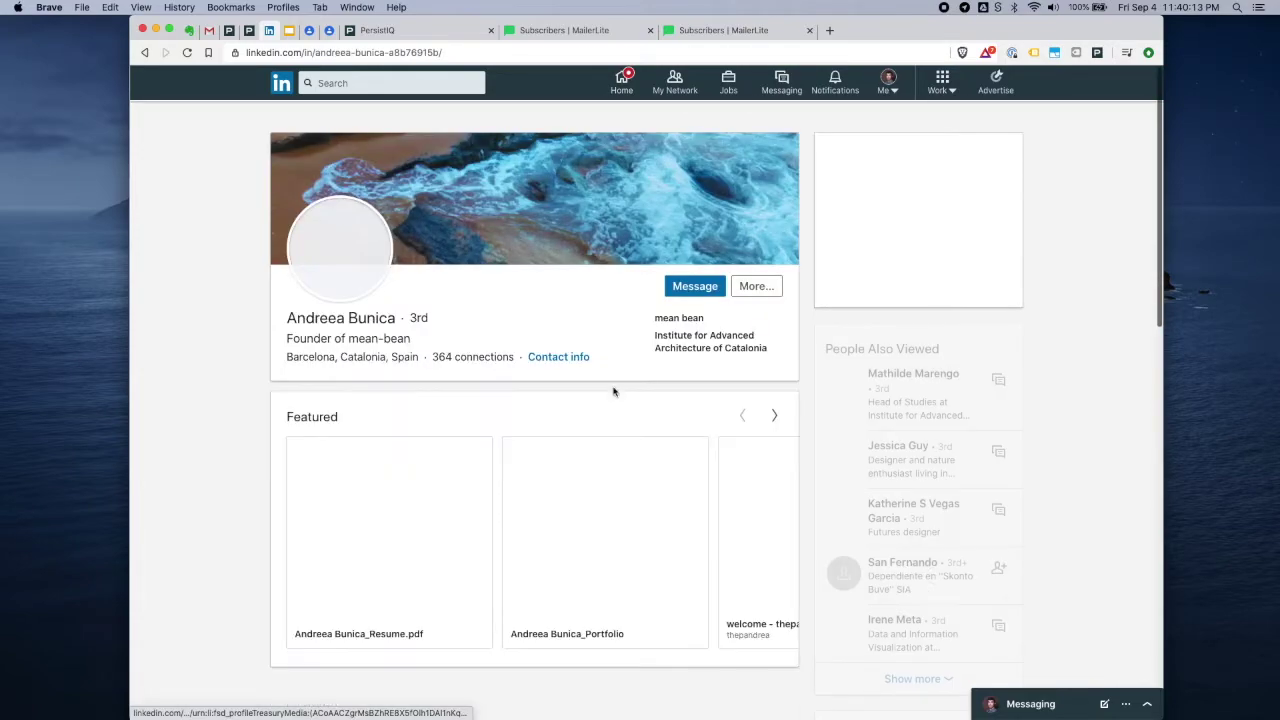
{"action": "left_click", "coordinate": [1097, 52]}
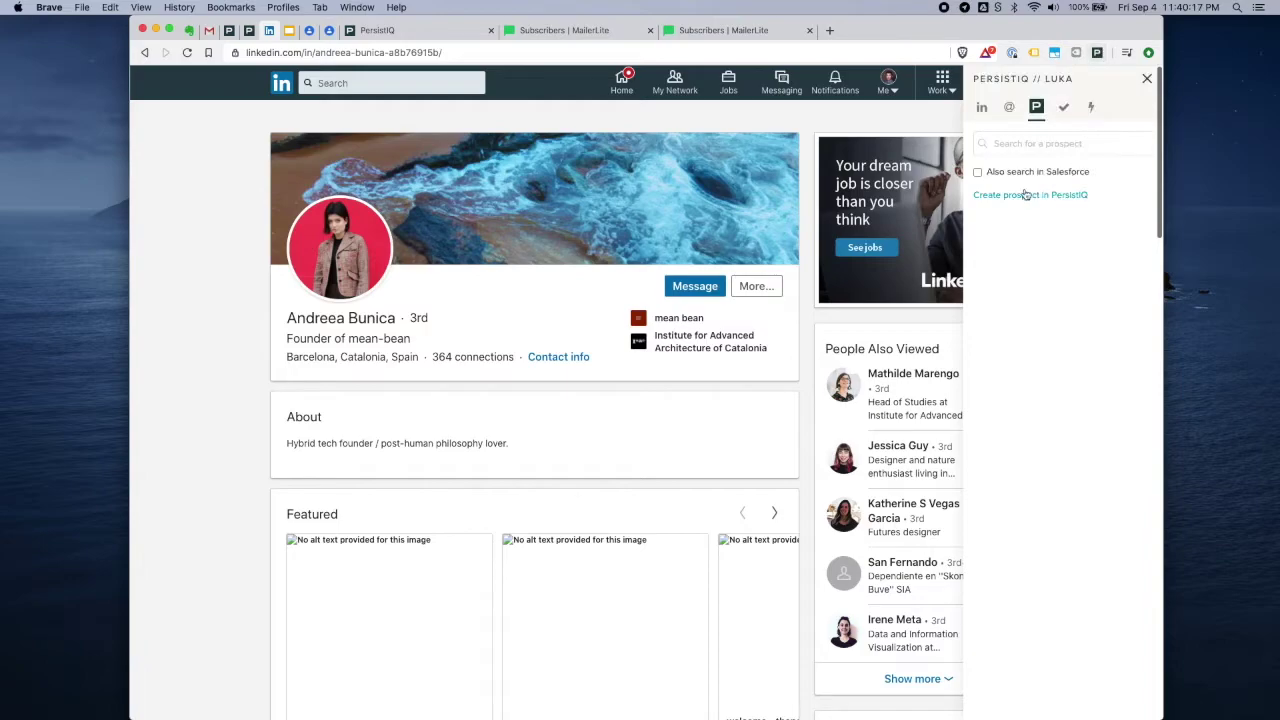
{"action": "left_click", "coordinate": [983, 110]}
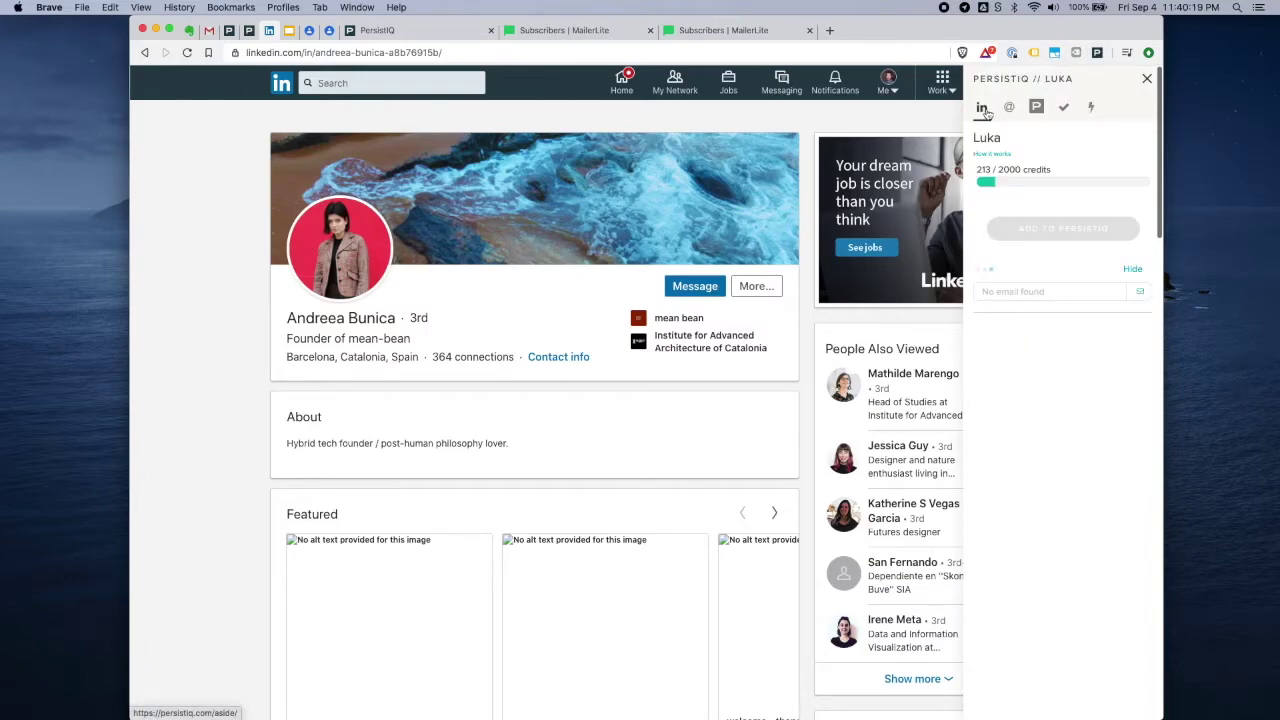
{"action": "left_click_drag", "start_coordinate": [976, 137], "coordinate": [1000, 137]}
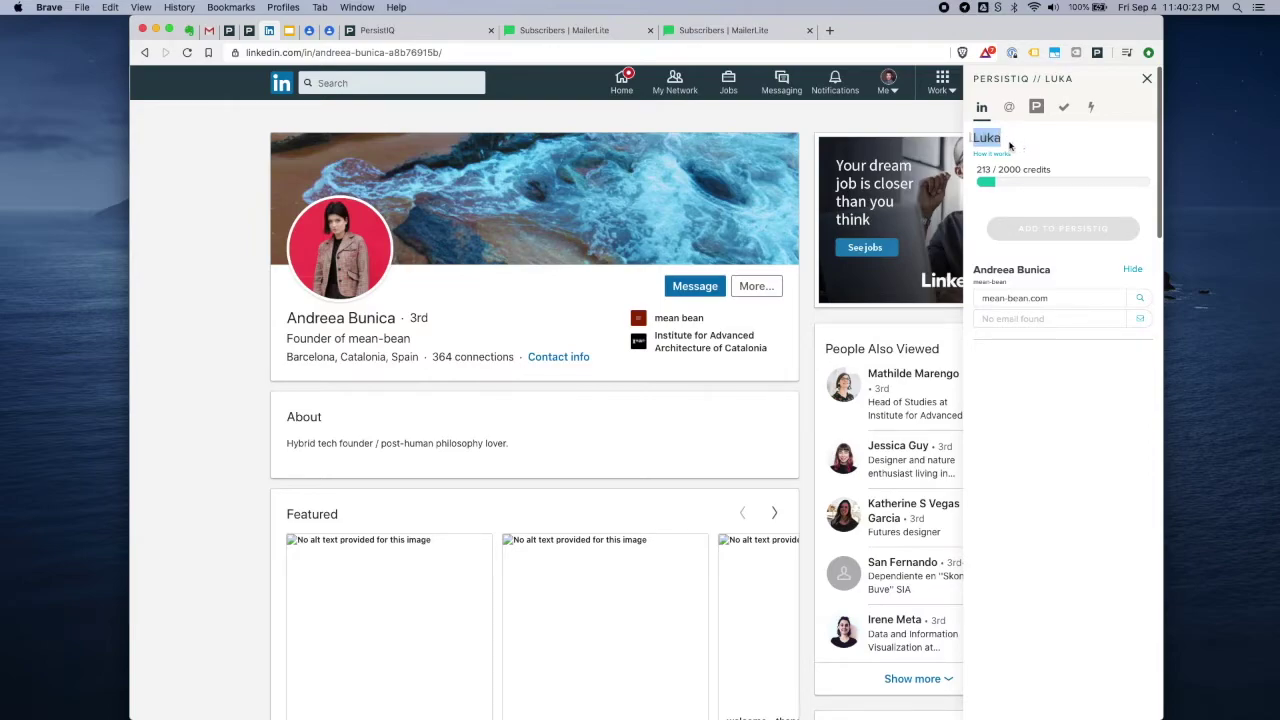
{"action": "left_click", "coordinate": [1040, 240]}
- Visit mean-bean.com in a new browser window, enter the site to look for a contact e-mail, and close the window
{"action": "left_click_drag", "start_coordinate": [1042, 298], "coordinate": [981, 298]}
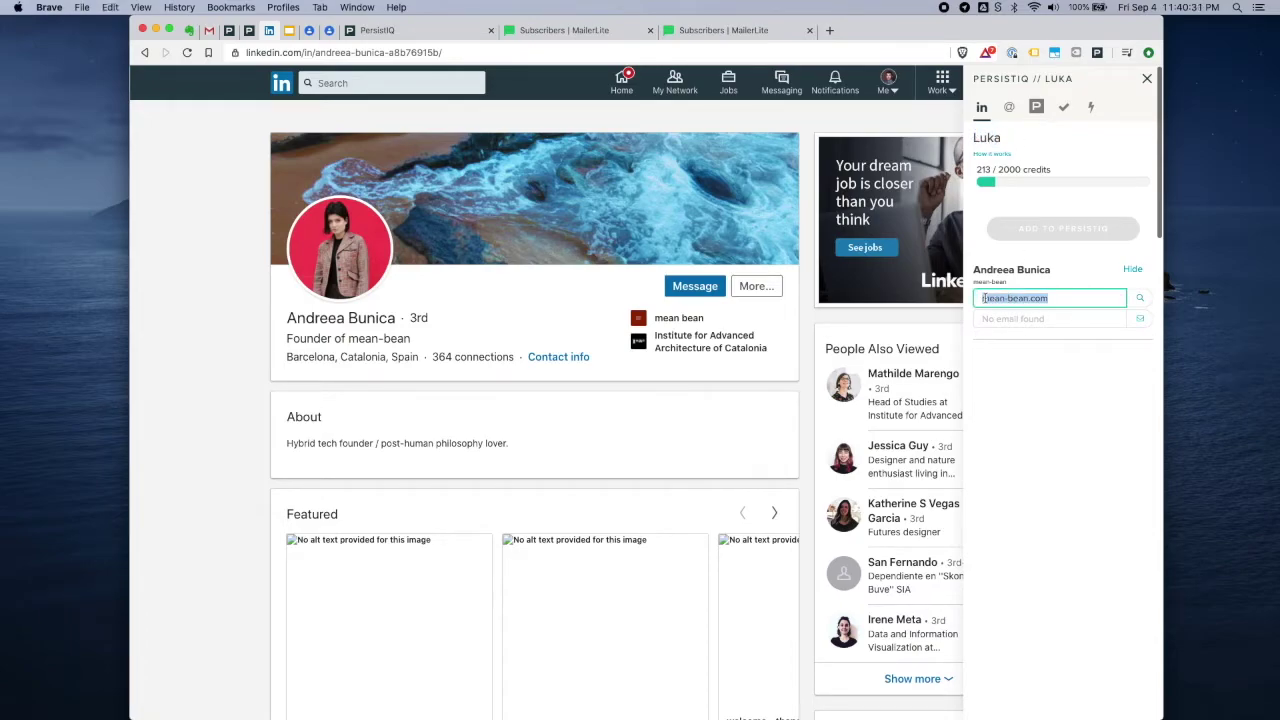
{"action": "key", "text": "super+c"}
{"action": "key", "text": "super+n"}
{"action": "key", "text": "super+v"}
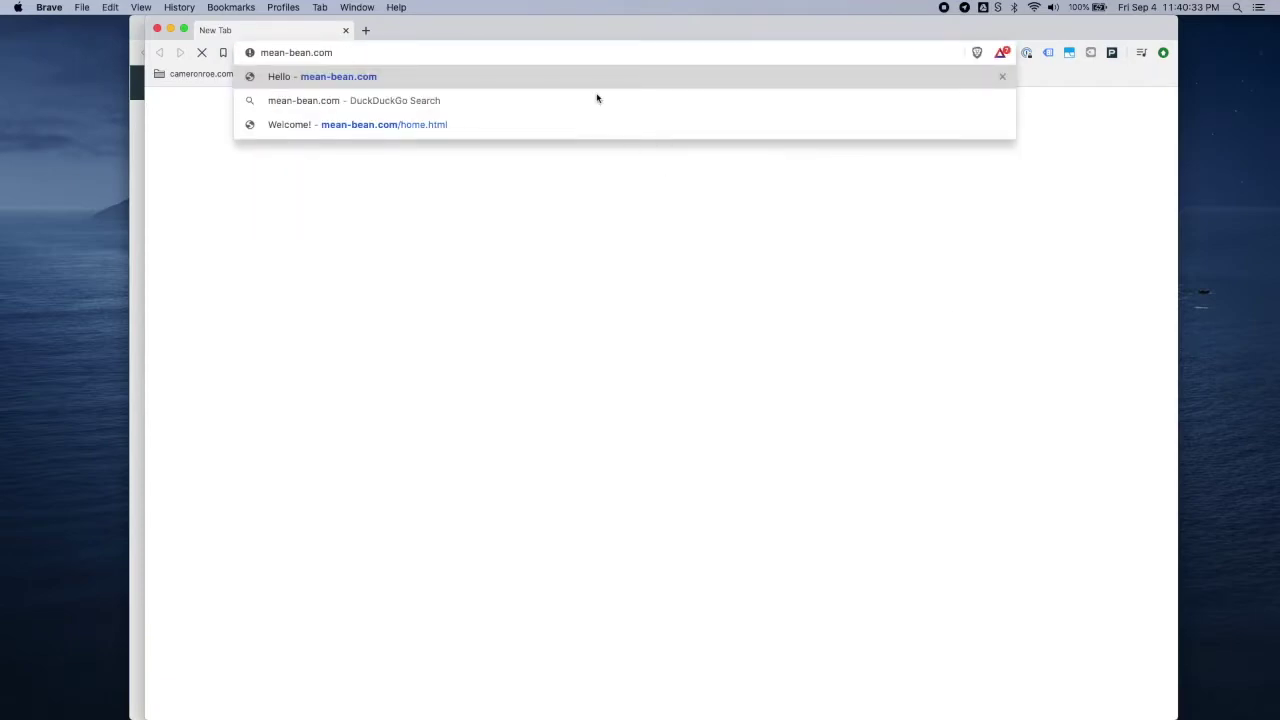
{"action": "key", "text": "Return"}
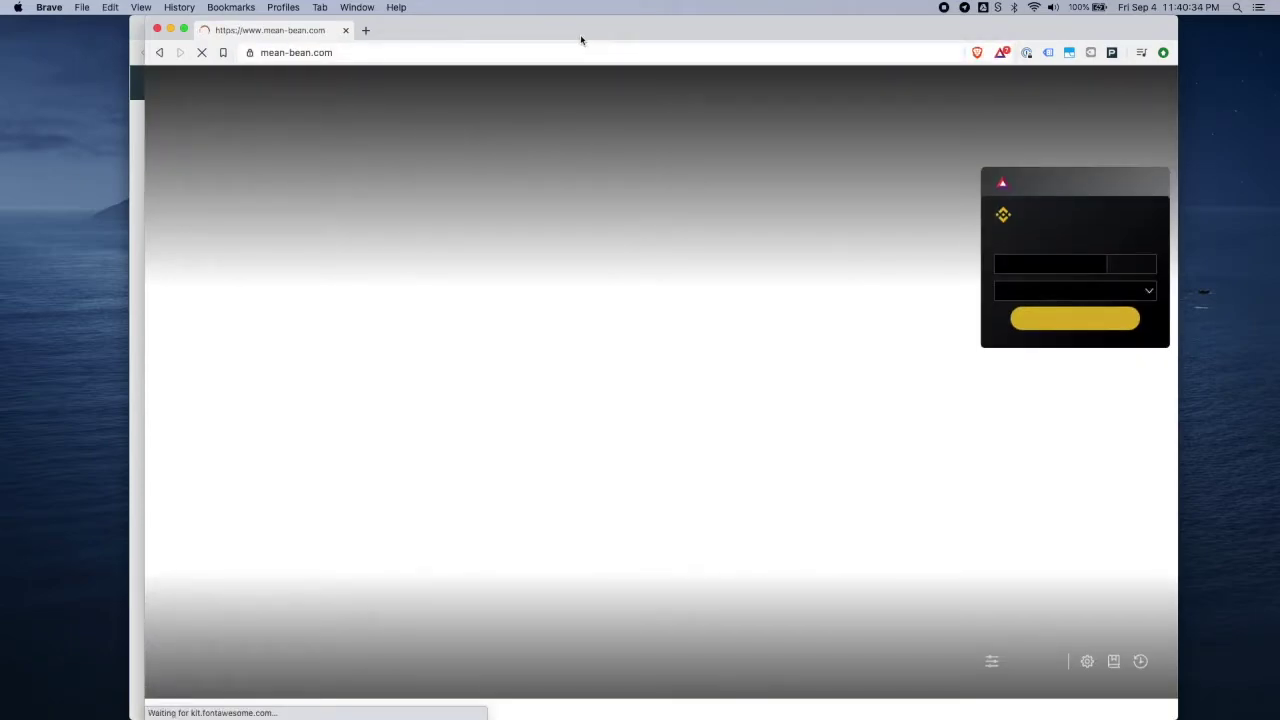
{"action": "left_click_drag", "start_coordinate": [583, 30], "coordinate": [569, 28]}
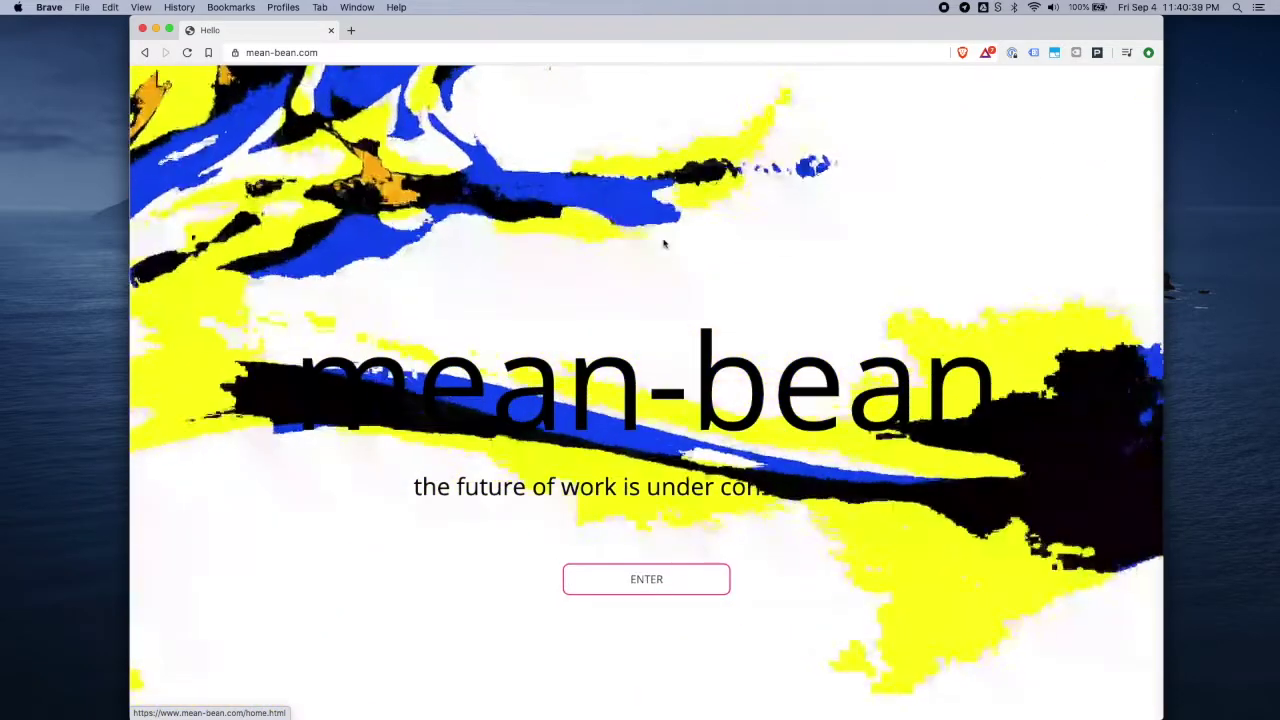
{"action": "left_click", "coordinate": [647, 597]}
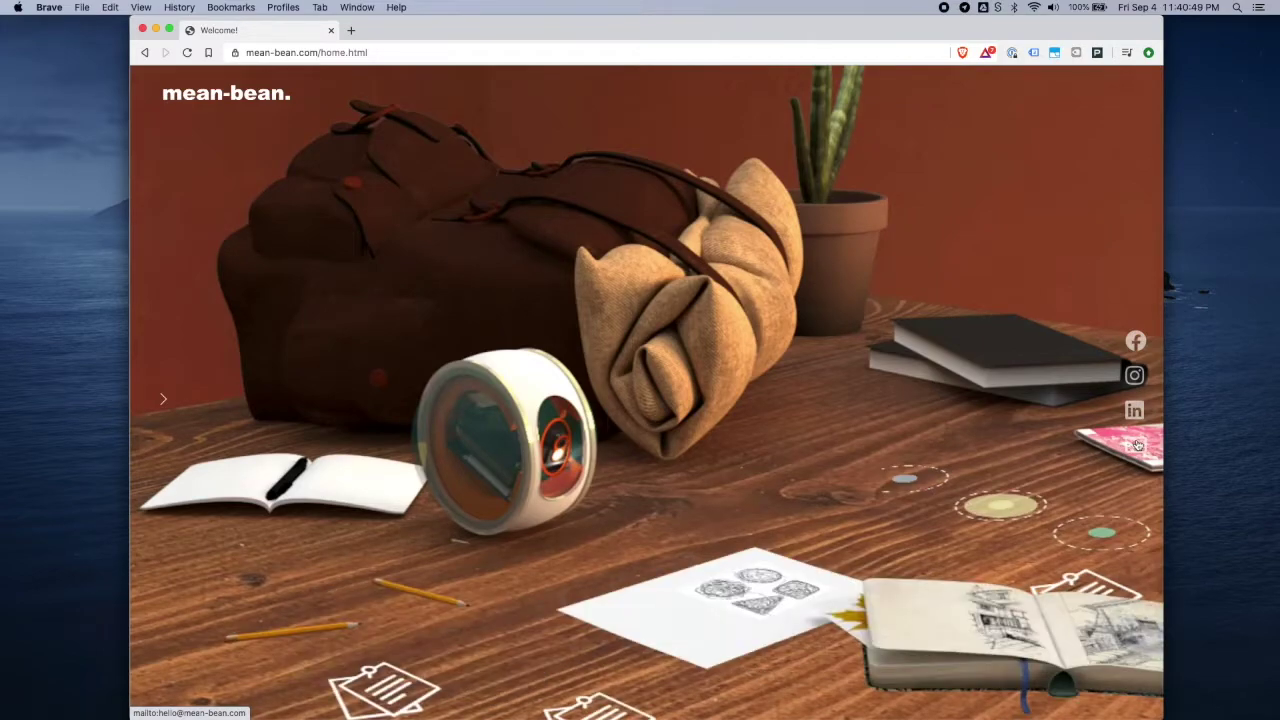
{"action": "left_click", "coordinate": [331, 30]}
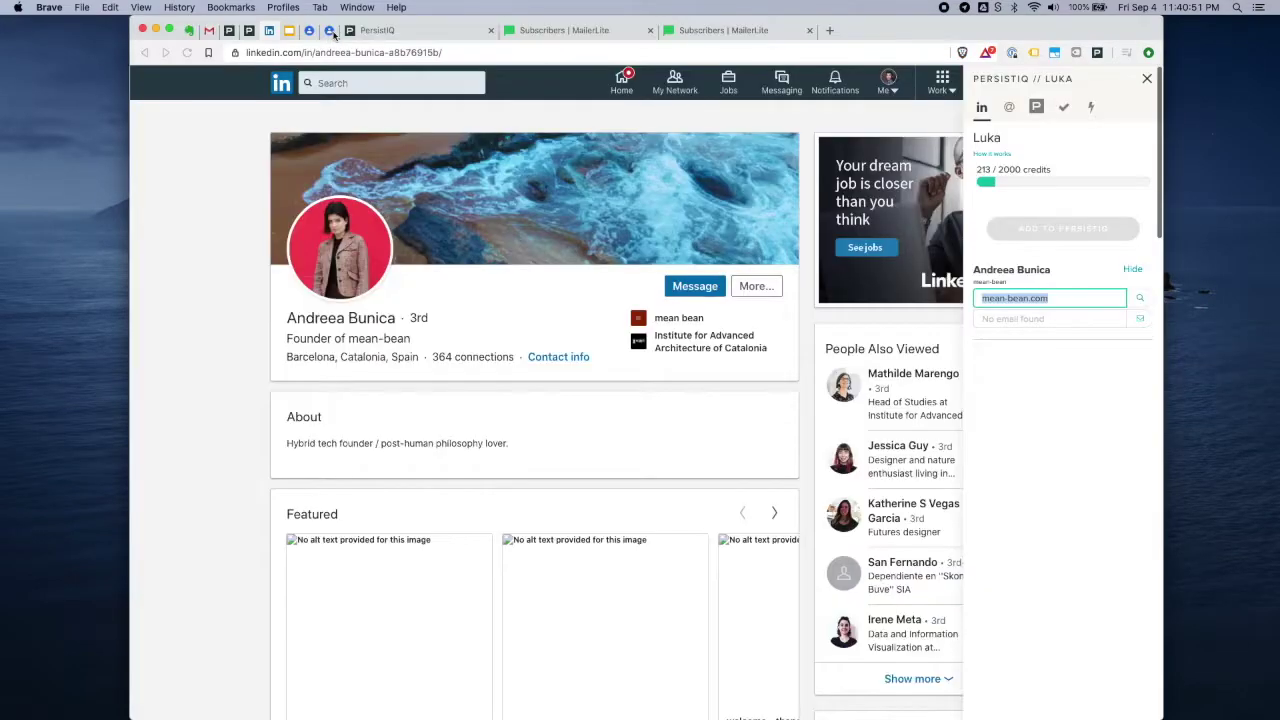
- Fill PersistIQ's email finder with the prospect's full name and the company's contact e-mail as the domain
{"action": "left_click", "coordinate": [1066, 270]}
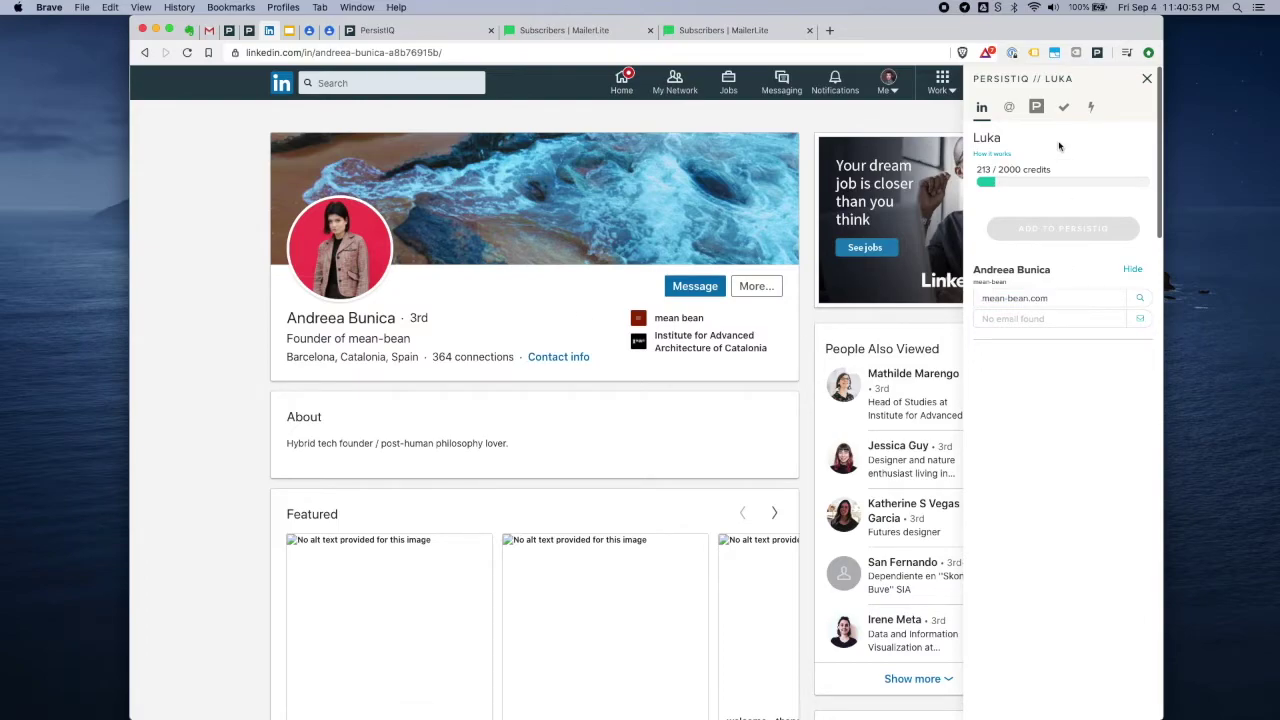
{"action": "left_click", "coordinate": [1009, 107]}
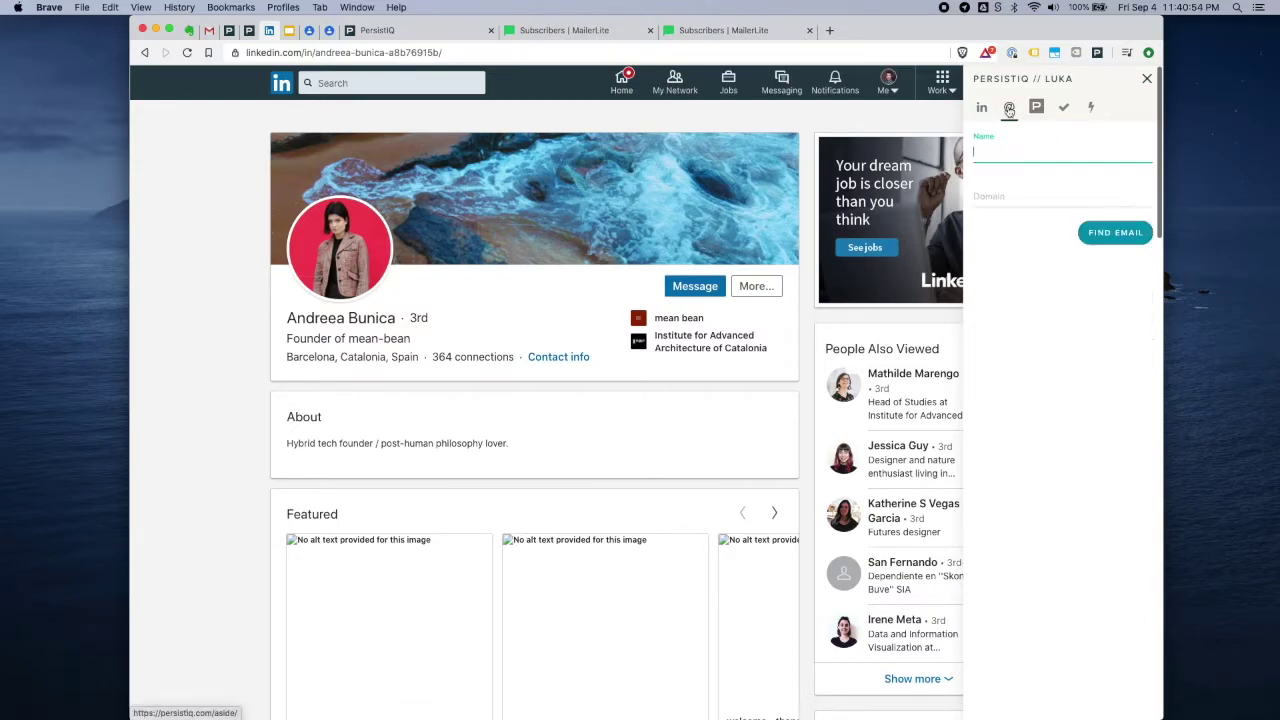
{"action": "left_click_drag", "start_coordinate": [287, 318], "coordinate": [395, 318]}
{"action": "key", "text": "super+c"}
{"action": "left_click", "coordinate": [1023, 155]}
{"action": "key", "text": "super+v"}
{"action": "left_click", "coordinate": [1010, 195]}
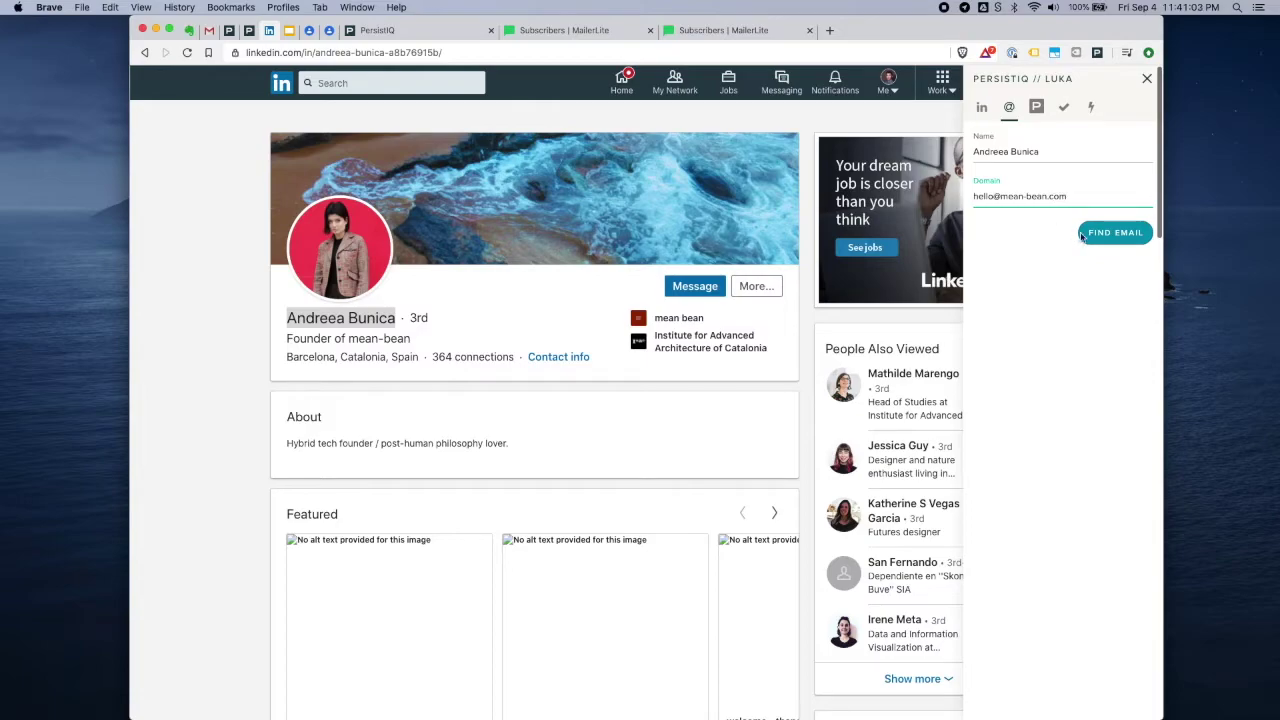
{"action": "left_click_drag", "start_coordinate": [1096, 204], "coordinate": [937, 200]}
{"action": "left_click", "coordinate": [1071, 198]}
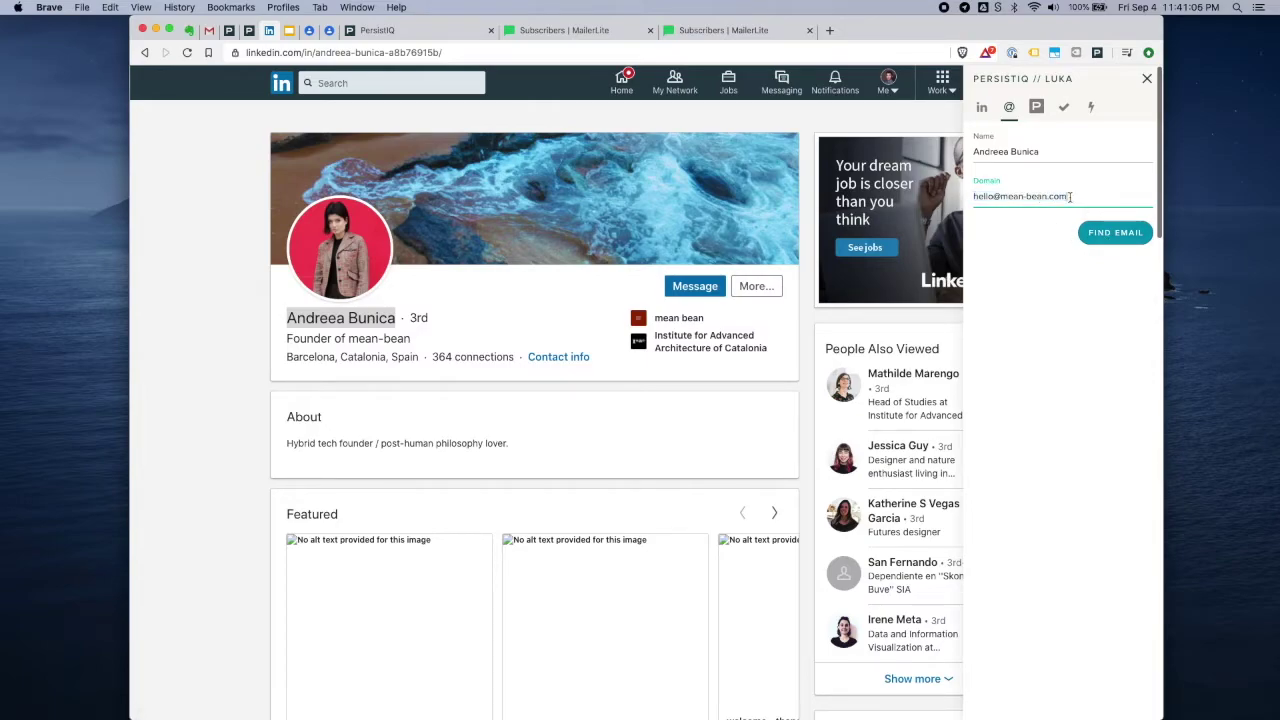
- Search PersistIQ for the prospect by first name and by "mea", and open the mean-bean founder's record
{"action": "left_click", "coordinate": [1037, 108]}
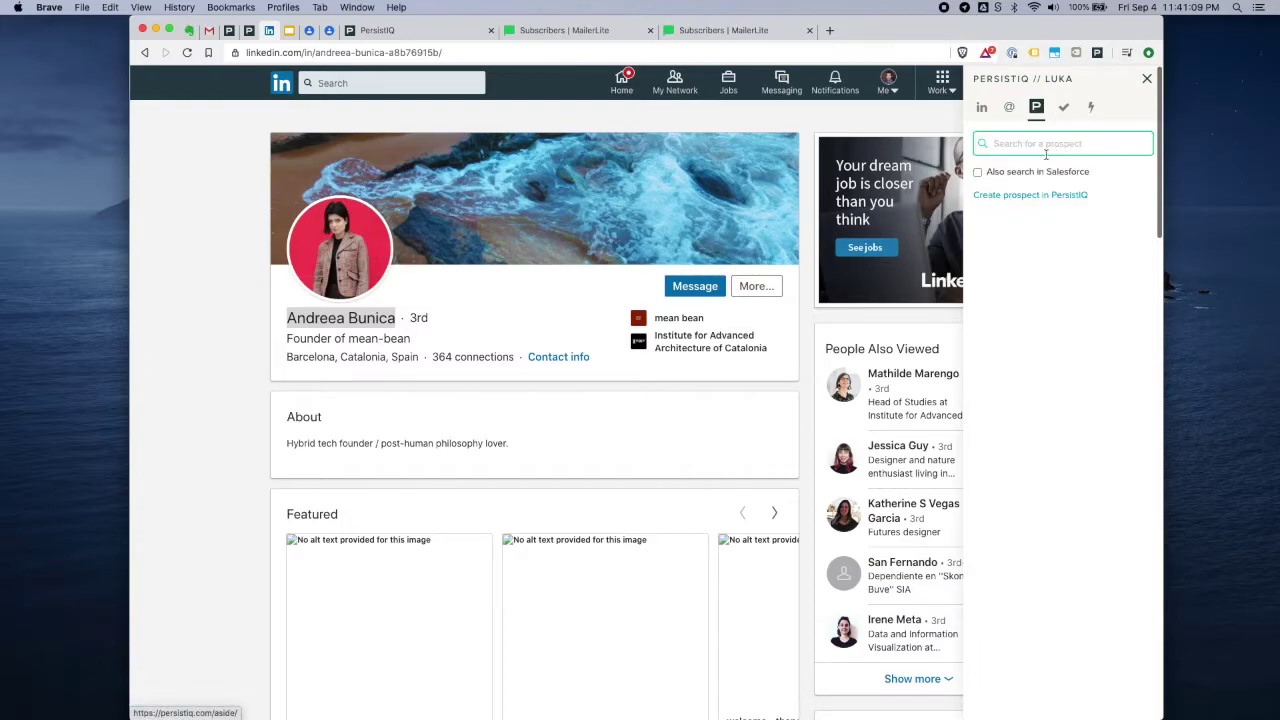
{"action": "type", "text": "andrea"}
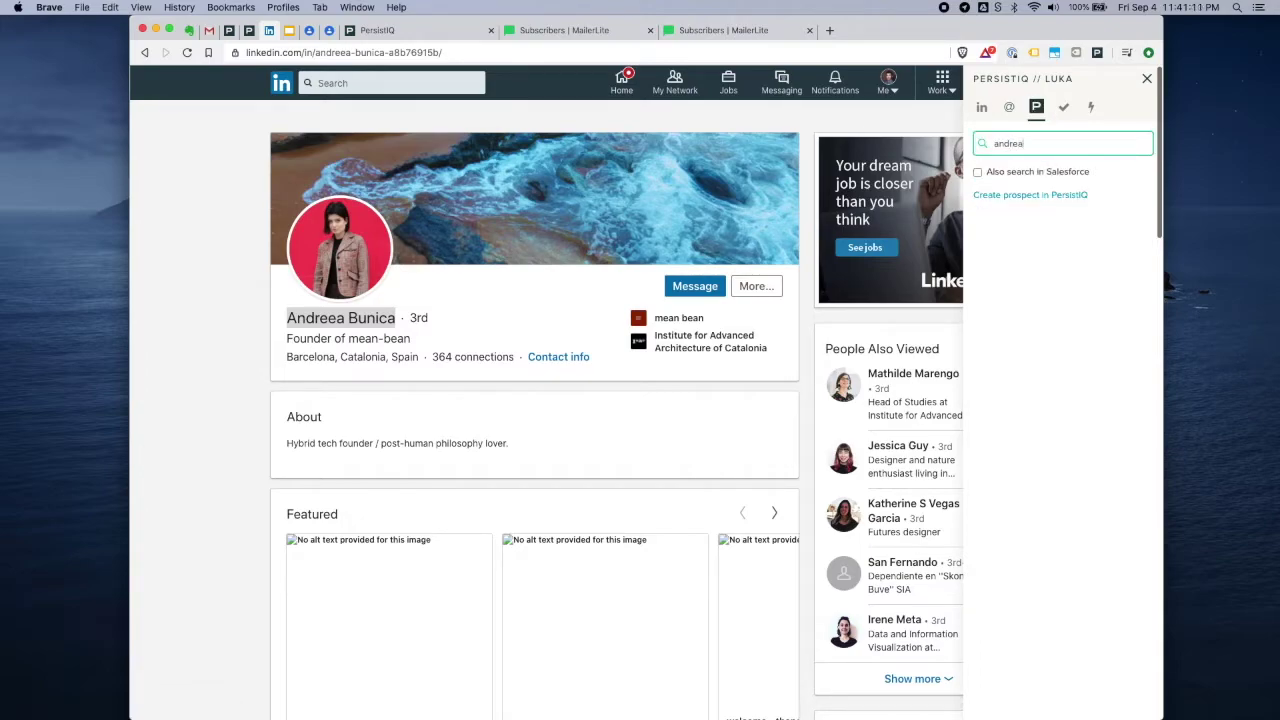
{"action": "double_click", "coordinate": [1035, 144]}
{"action": "type", "text": "mea"}
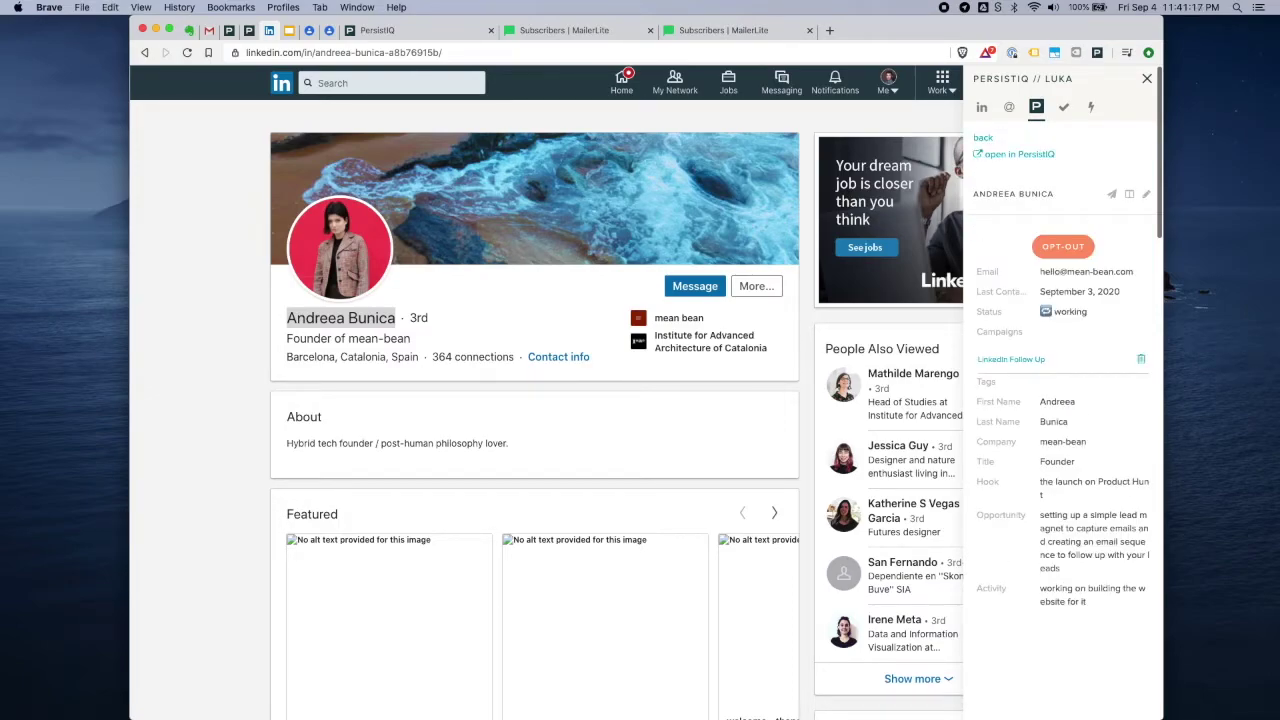
- Open the mean-bean founder's PersistIQ record for editing and review the Hook field against the LinkedIn profile
{"action": "scroll", "coordinate": [1096, 463], "scroll_direction": "down", "scroll_amount": 2}
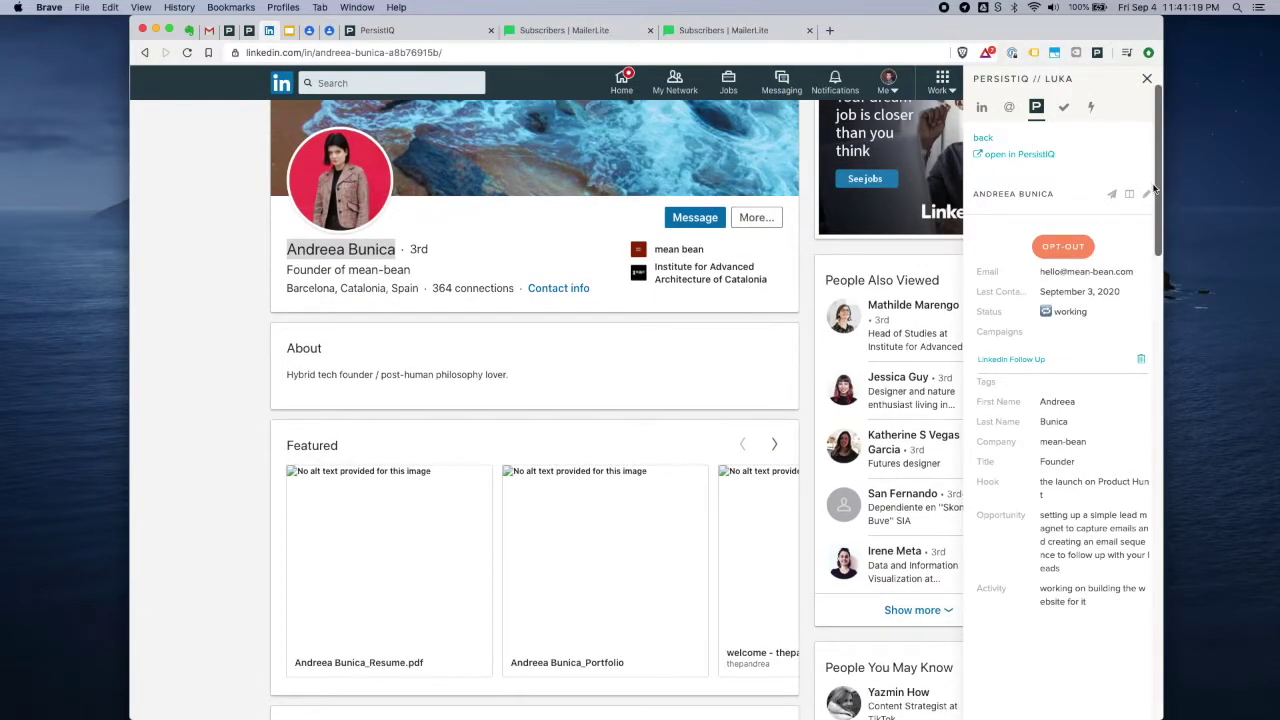
{"action": "left_click", "coordinate": [1148, 197]}
{"action": "scroll", "coordinate": [1064, 420], "scroll_direction": "down", "scroll_amount": 5}
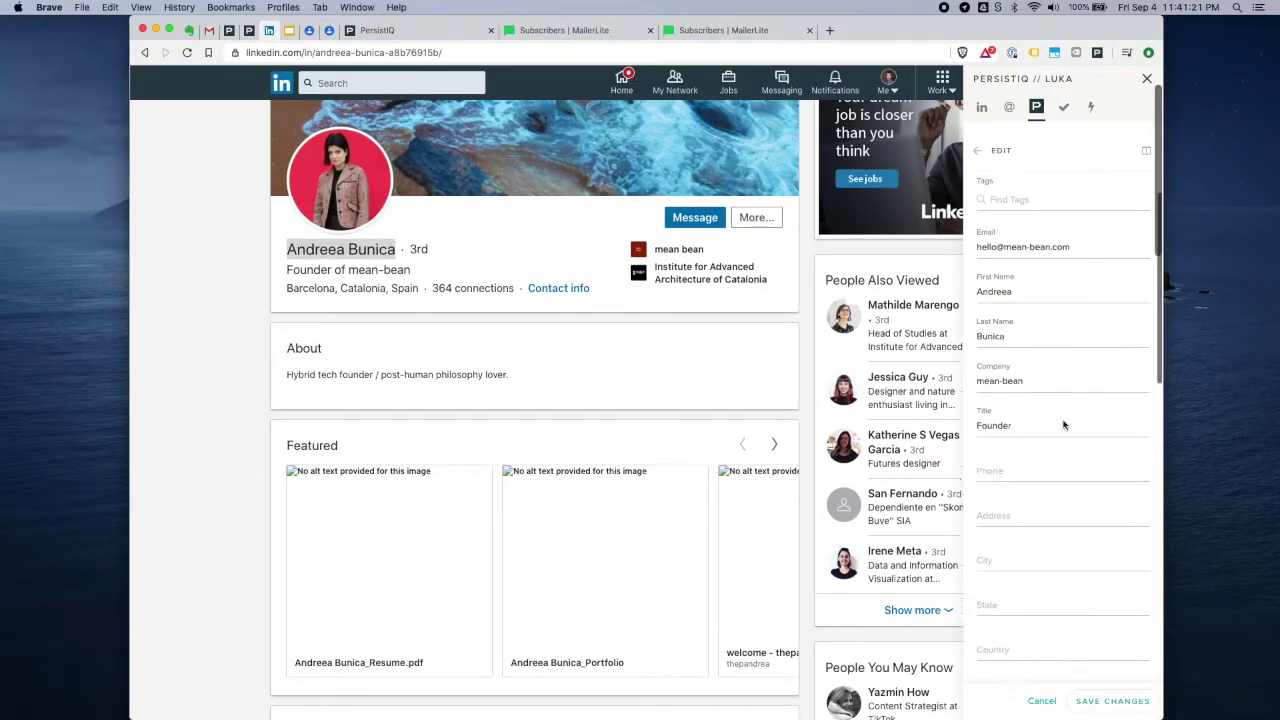
{"action": "scroll", "coordinate": [1064, 424], "scroll_direction": "down", "scroll_amount": 8}
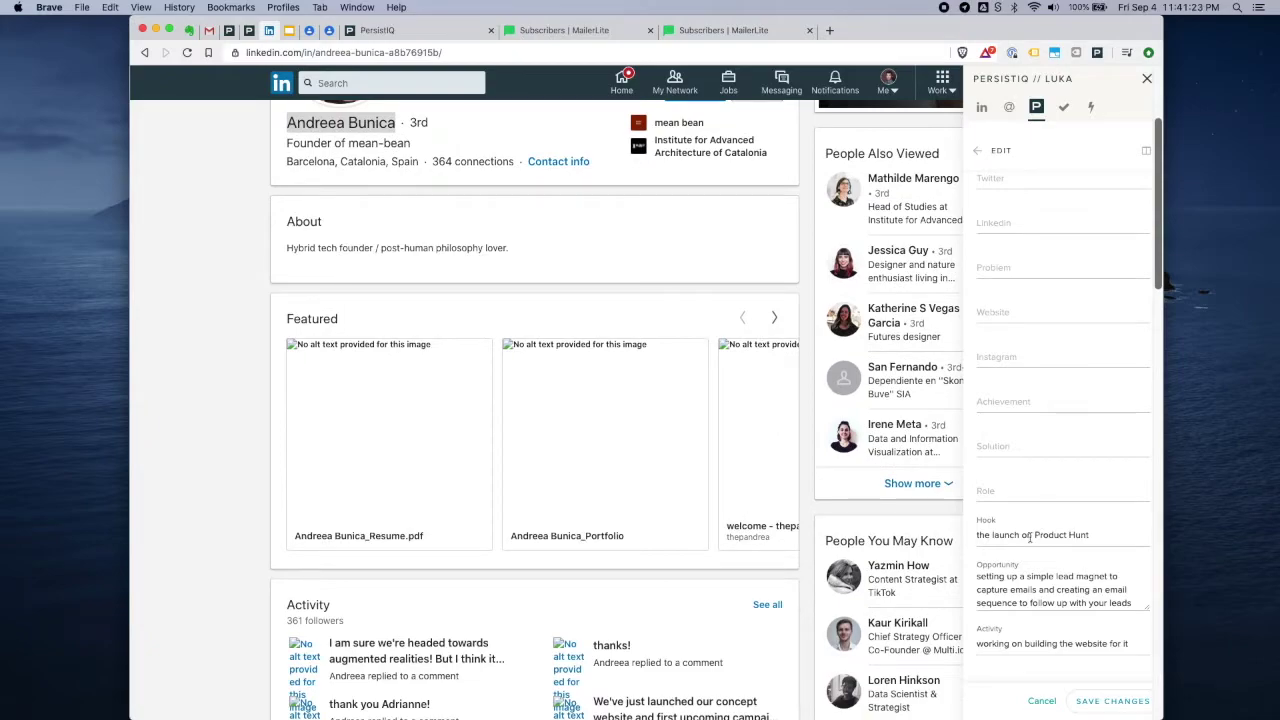
{"action": "left_click_drag", "start_coordinate": [981, 540], "coordinate": [1089, 539]}
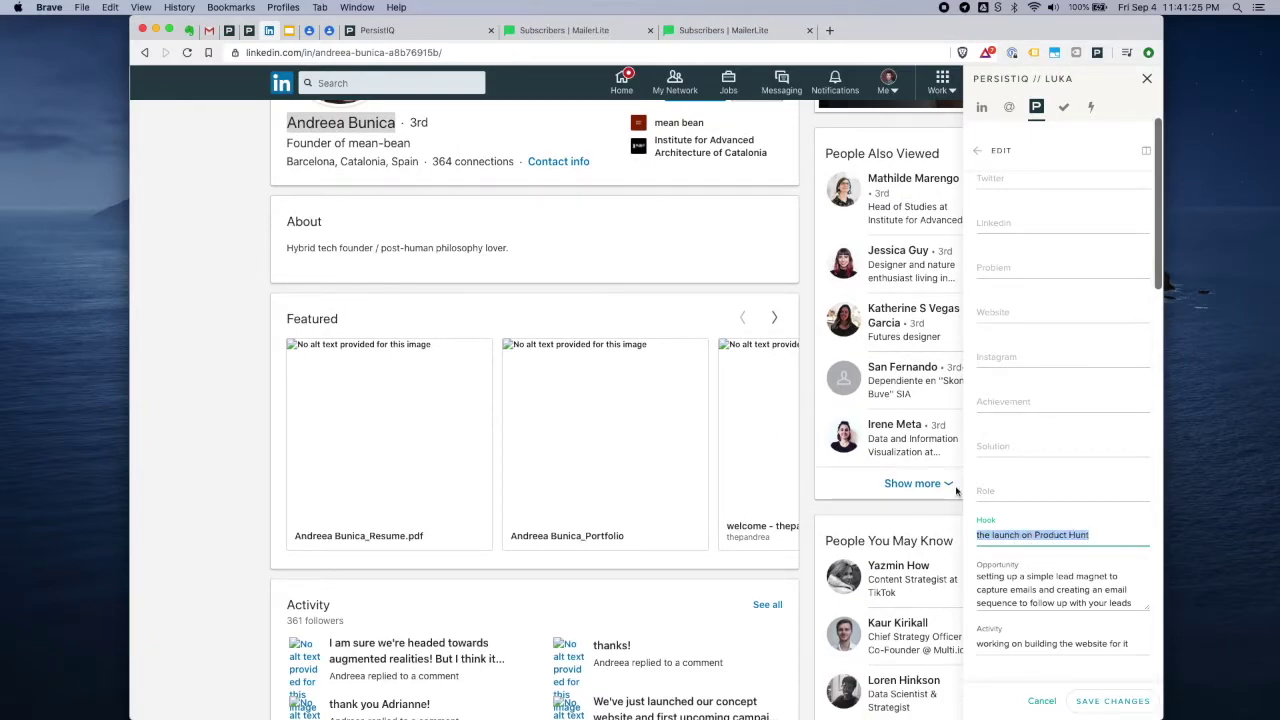
{"action": "scroll", "coordinate": [602, 375], "scroll_direction": "up", "scroll_amount": 5}
{"action": "left_click", "coordinate": [404, 338]}
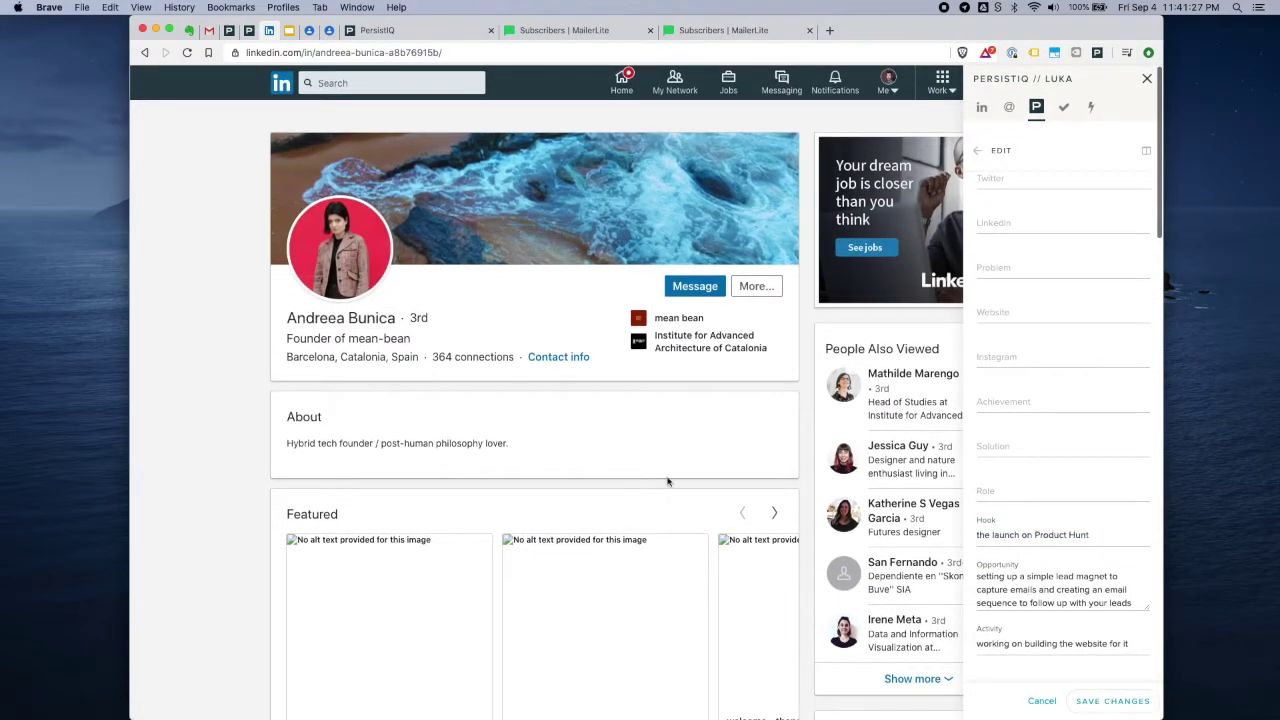
{"action": "left_click_drag", "start_coordinate": [985, 540], "coordinate": [1100, 537]}
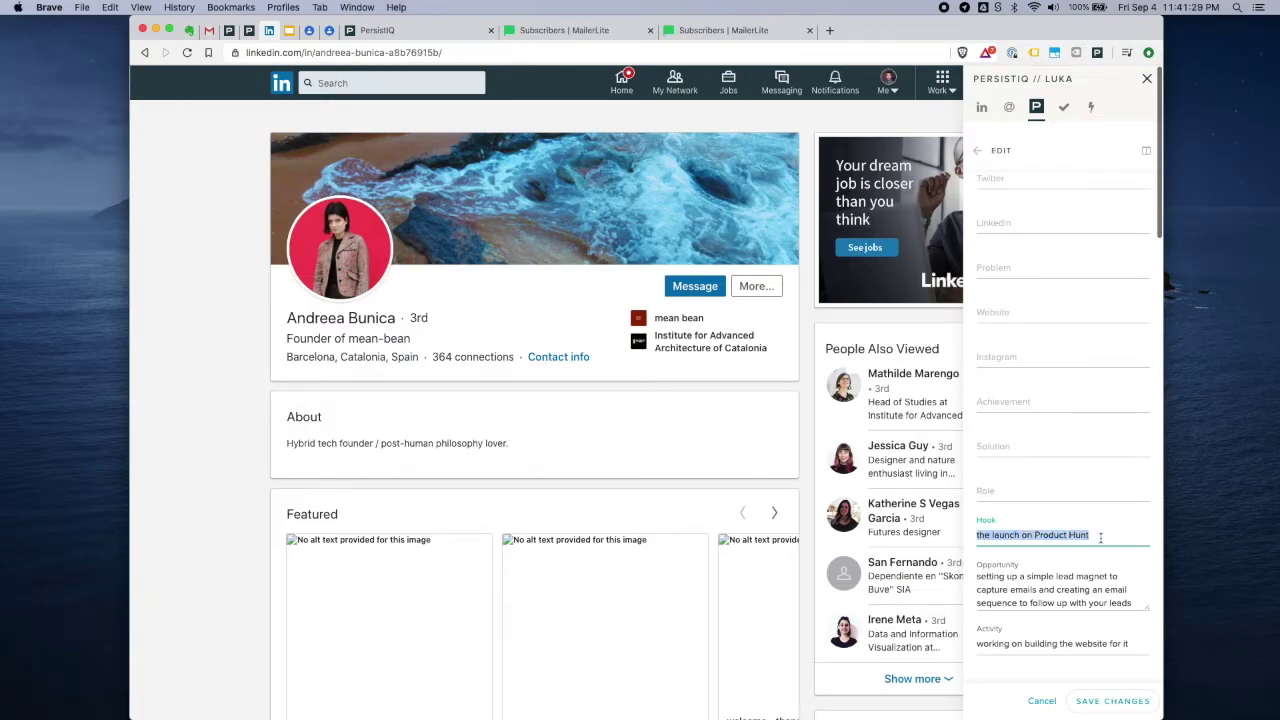
- Review the text in the prospect's Opportunity and Activity fields
{"action": "left_click_drag", "start_coordinate": [977, 577], "coordinate": [1125, 601]}
{"action": "left_click_drag", "start_coordinate": [977, 603], "coordinate": [1086, 603]}
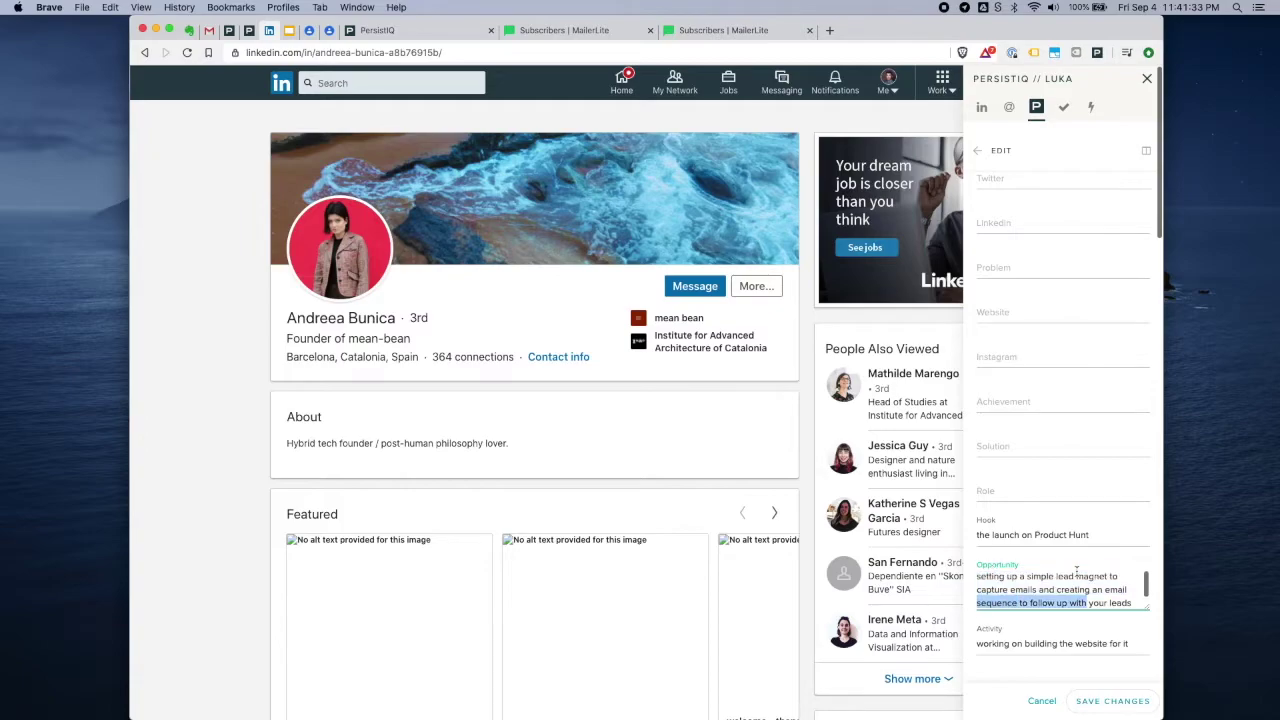
{"action": "left_click_drag", "start_coordinate": [977, 577], "coordinate": [1126, 605]}
{"action": "left_click", "coordinate": [1126, 605]}
{"action": "left_click_drag", "start_coordinate": [977, 577], "coordinate": [1126, 605]}
{"action": "left_click", "coordinate": [1126, 612]}
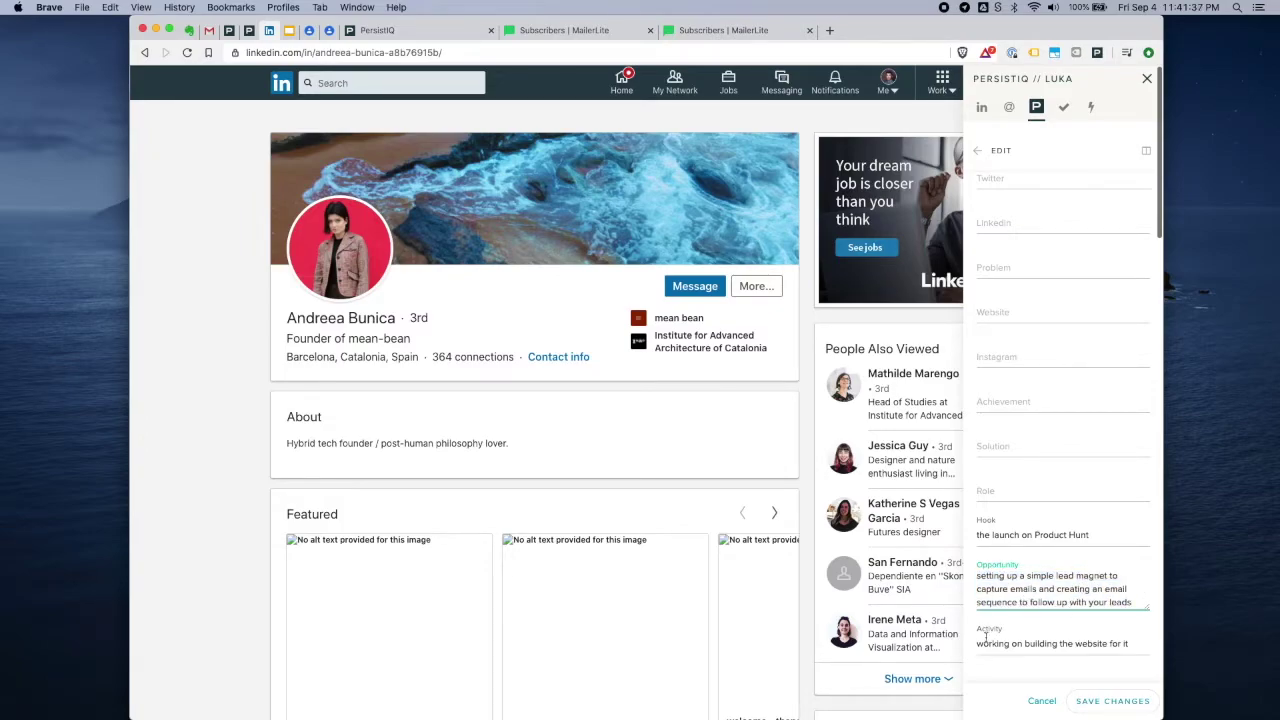
{"action": "left_click_drag", "start_coordinate": [977, 643], "coordinate": [1126, 644]}
{"action": "left_click", "coordinate": [1131, 643]}
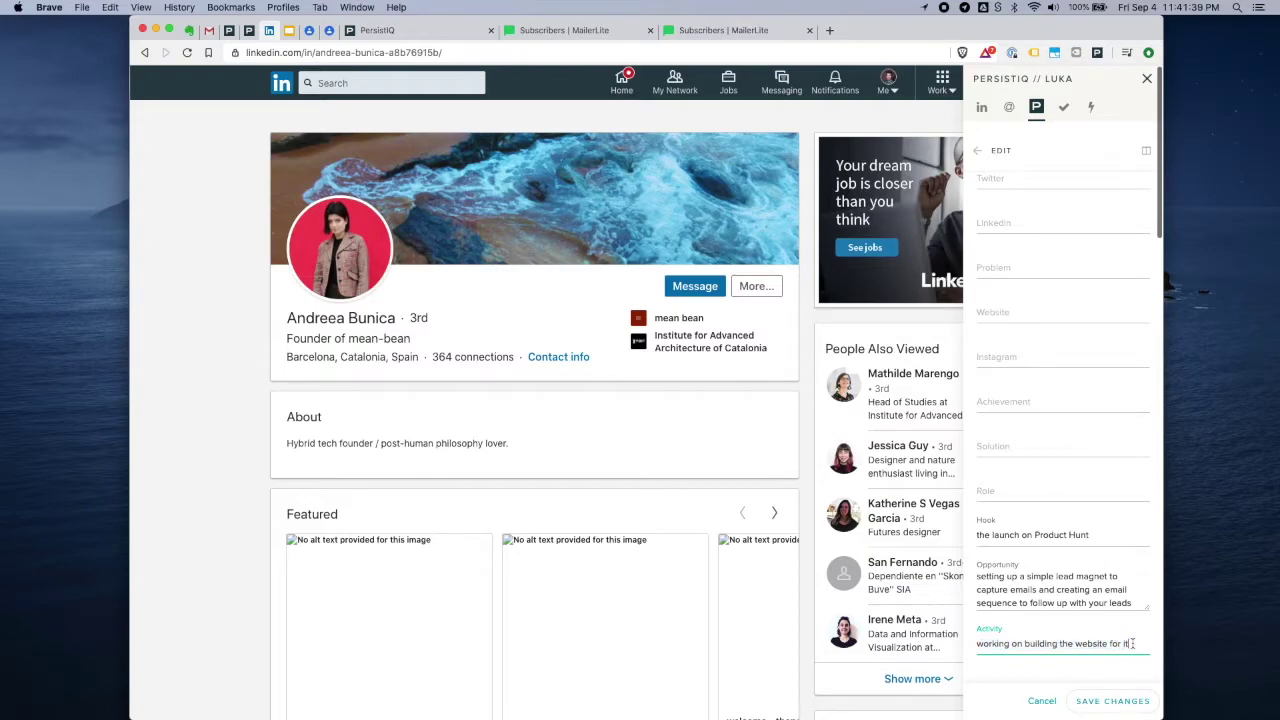
- Review the Activity text, leave the prospect's record without saving changes, and examine the name, Hook, Opportunity and Activity details
{"action": "left_click_drag", "start_coordinate": [977, 643], "coordinate": [1128, 644]}
{"action": "left_click", "coordinate": [1128, 644]}
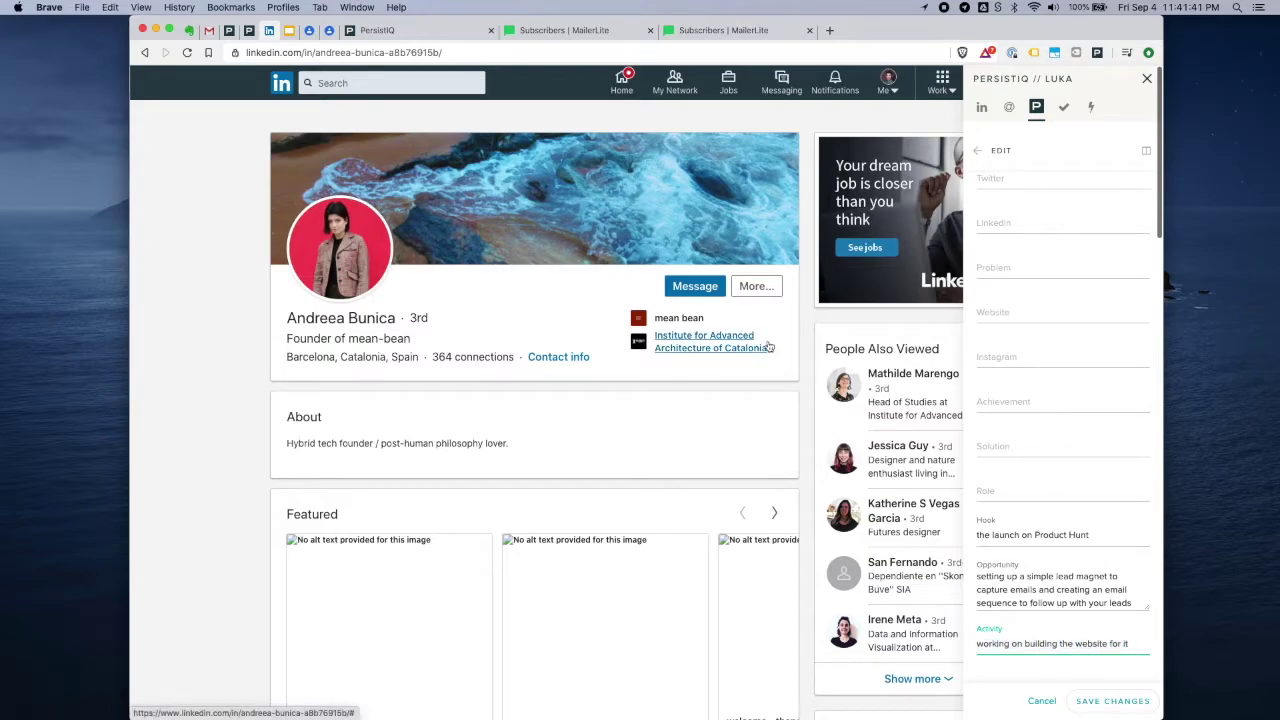
{"action": "left_click", "coordinate": [1040, 700]}
{"action": "left_click_drag", "start_coordinate": [1055, 398], "coordinate": [1104, 602]}
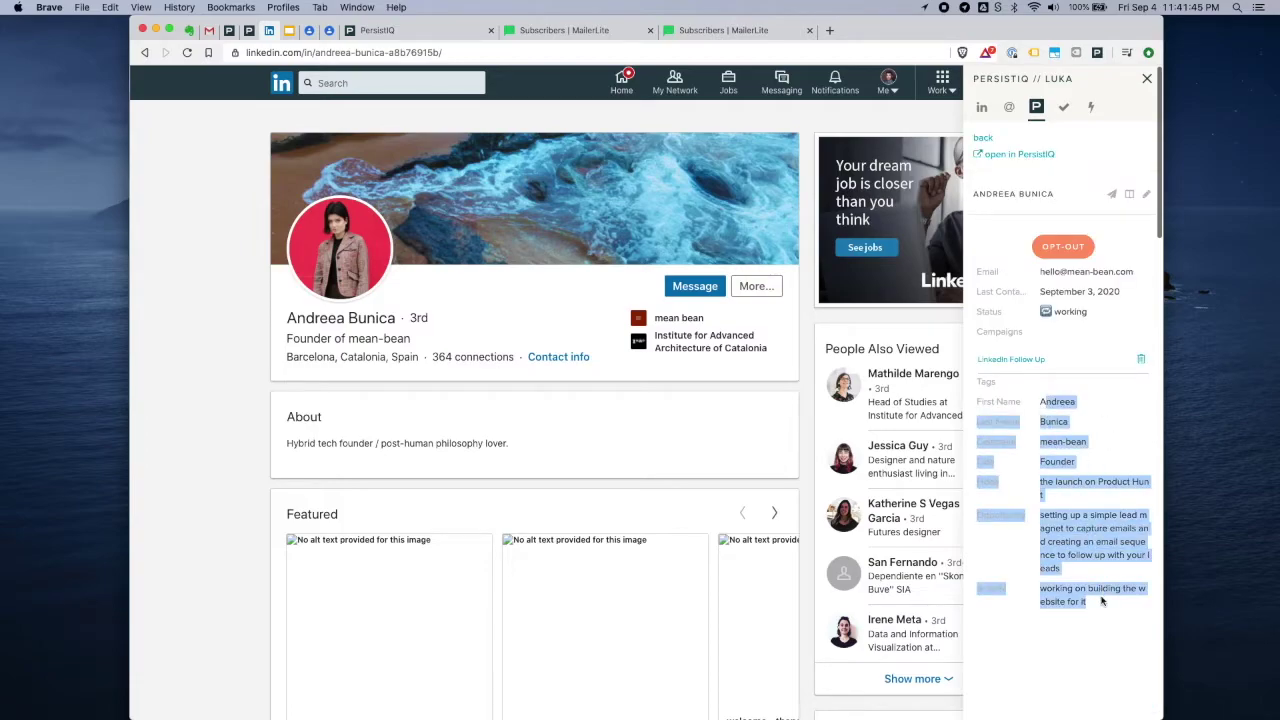
{"action": "left_click", "coordinate": [1104, 602]}
{"action": "left_click_drag", "start_coordinate": [1050, 400], "coordinate": [1100, 614]}
{"action": "left_click", "coordinate": [1104, 620]}
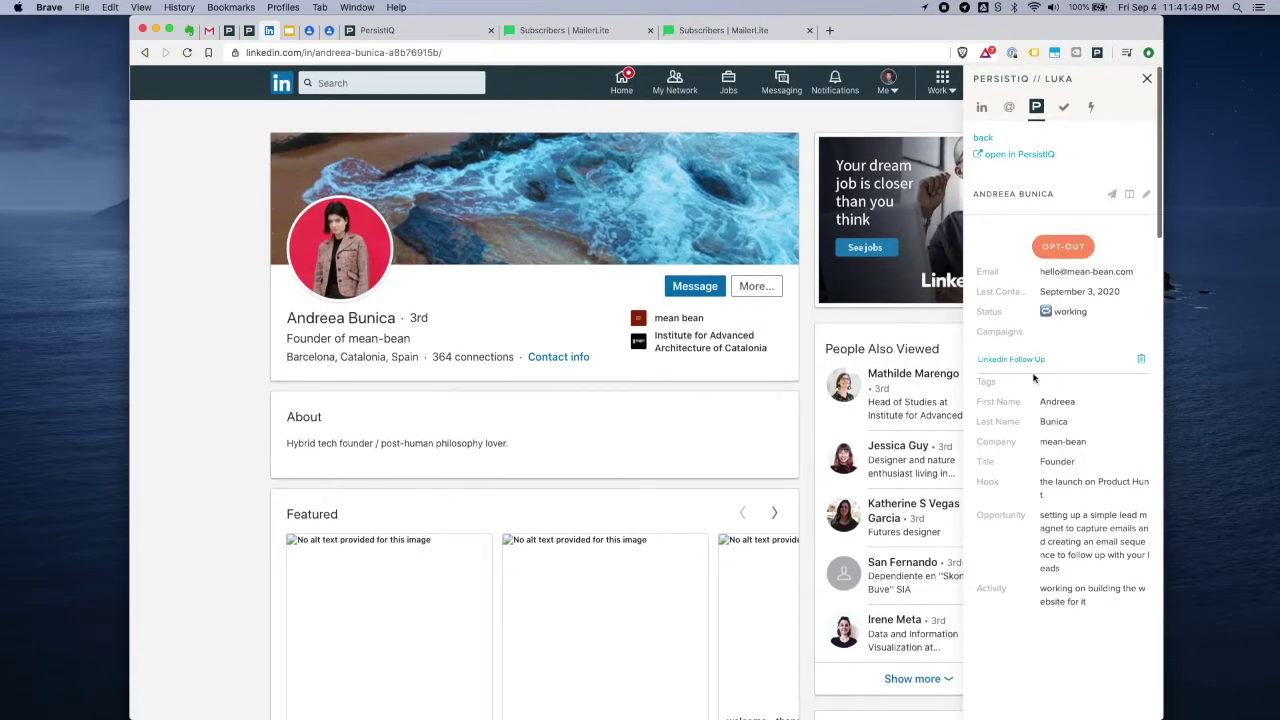
- View the option for adding the prospect to a campaign, then dismiss it and close the PersistIQ sidebar
{"action": "left_click", "coordinate": [1112, 195]}
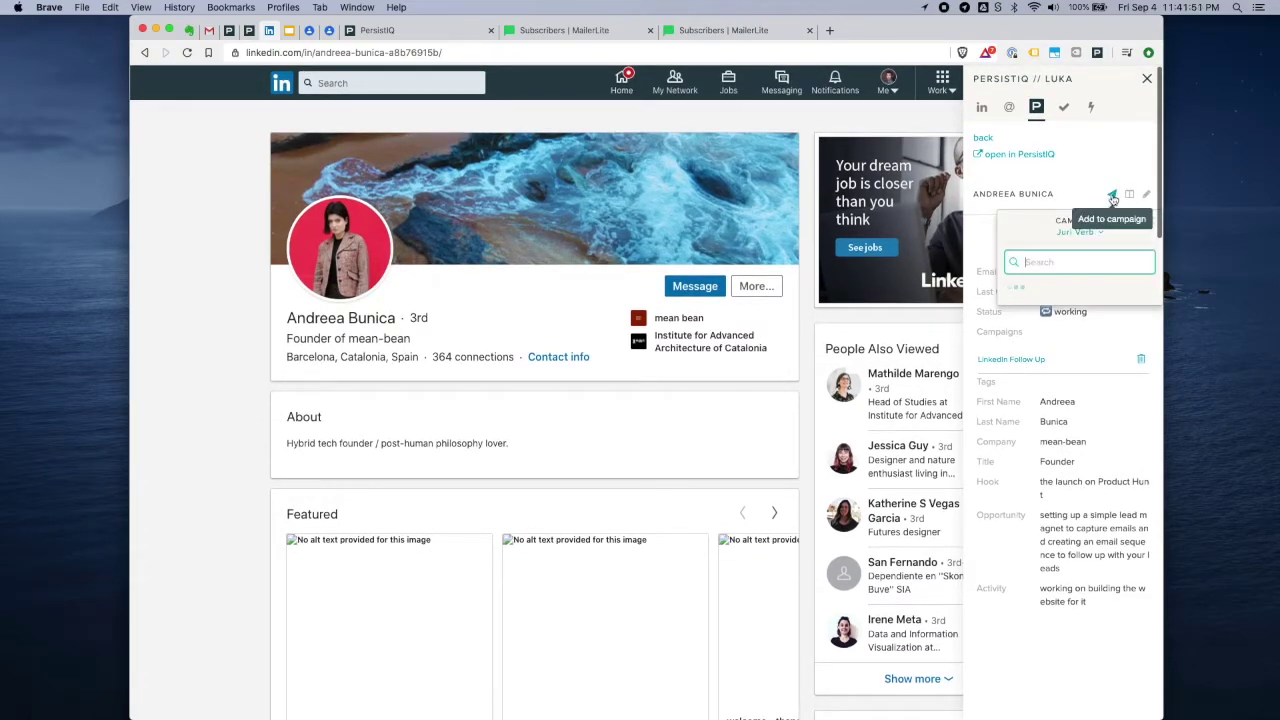
{"action": "left_click", "coordinate": [1112, 195]}
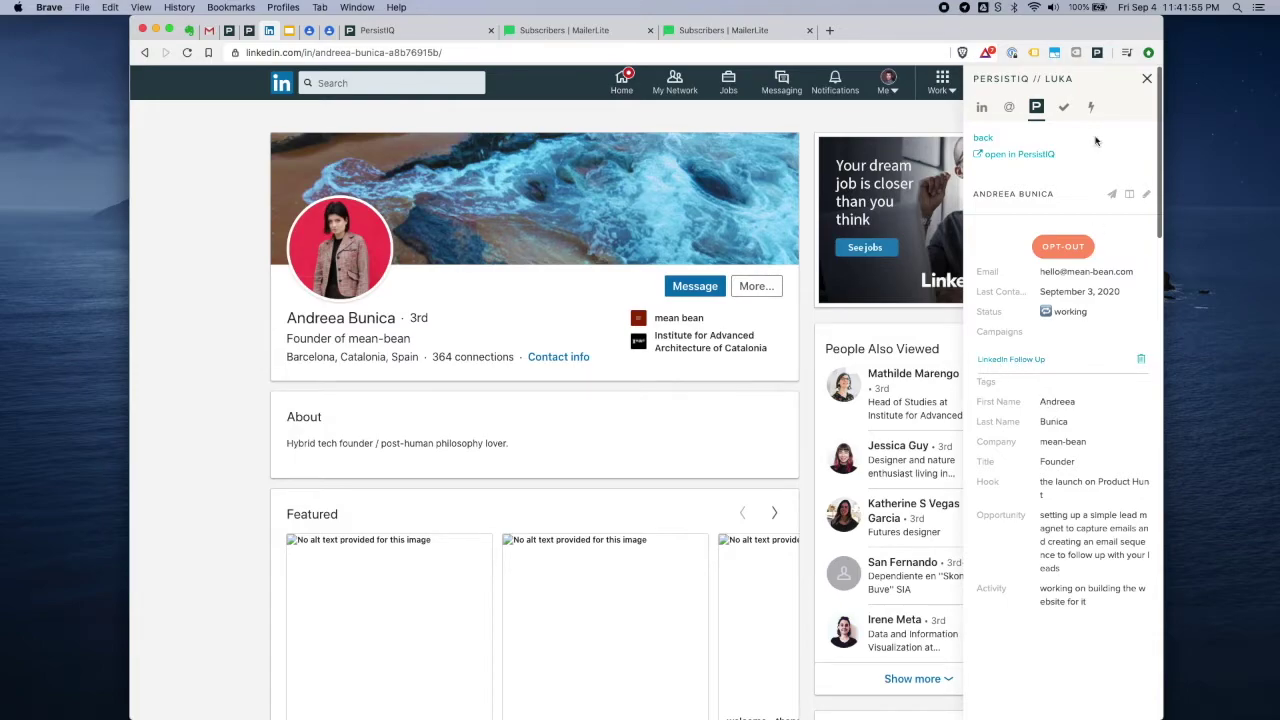
{"action": "left_click", "coordinate": [1147, 78]}
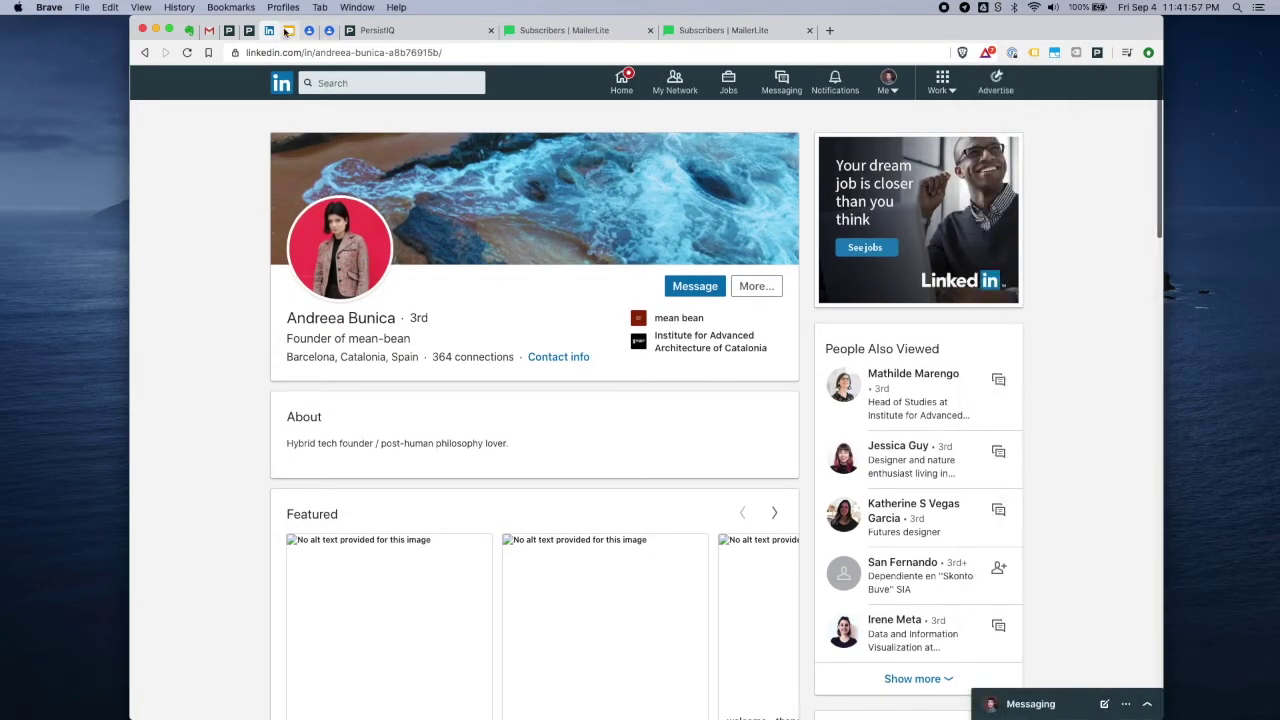
- Switch to the LinkedIn Follow Up campaign and review the step 1 email template's hook and company lines, closing it without saving
{"action": "left_click", "coordinate": [250, 31]}
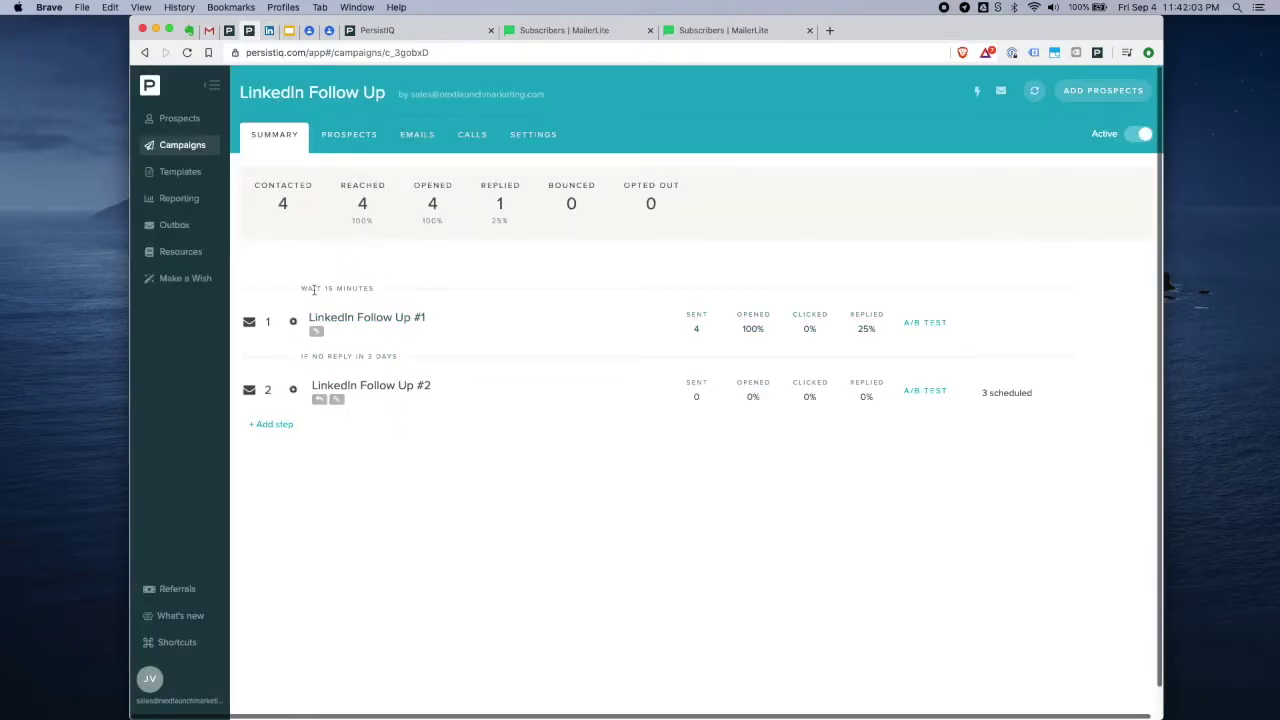
{"action": "left_click", "coordinate": [398, 320]}
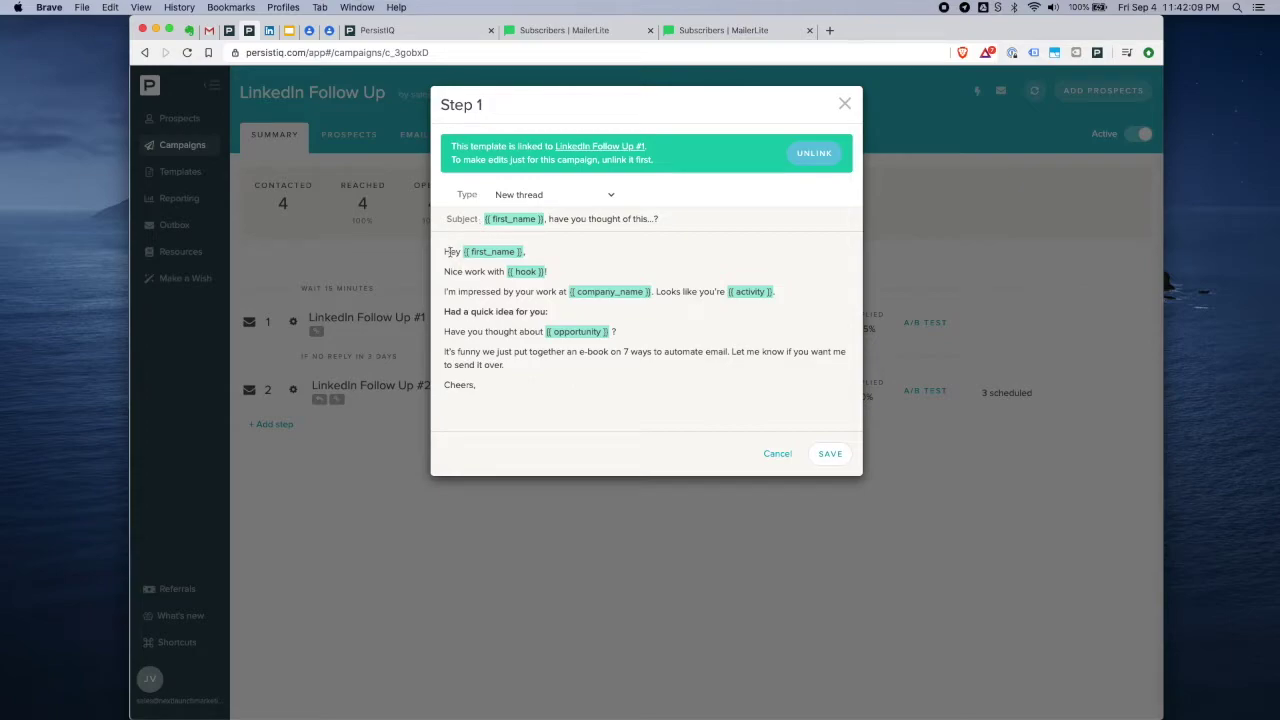
{"action": "left_click_drag", "start_coordinate": [445, 268], "coordinate": [545, 397]}
{"action": "left_click", "coordinate": [564, 397]}
{"action": "left_click_drag", "start_coordinate": [446, 270], "coordinate": [530, 273]}
{"action": "left_click", "coordinate": [543, 290]}
{"action": "left_click_drag", "start_coordinate": [453, 292], "coordinate": [558, 292]}
{"action": "left_click", "coordinate": [590, 292]}
{"action": "left_click", "coordinate": [778, 455]}
- Open the campaign email sent to the mean-bean founder and review its greeting, Product Hunt line and website-building line
{"action": "left_click", "coordinate": [419, 140]}
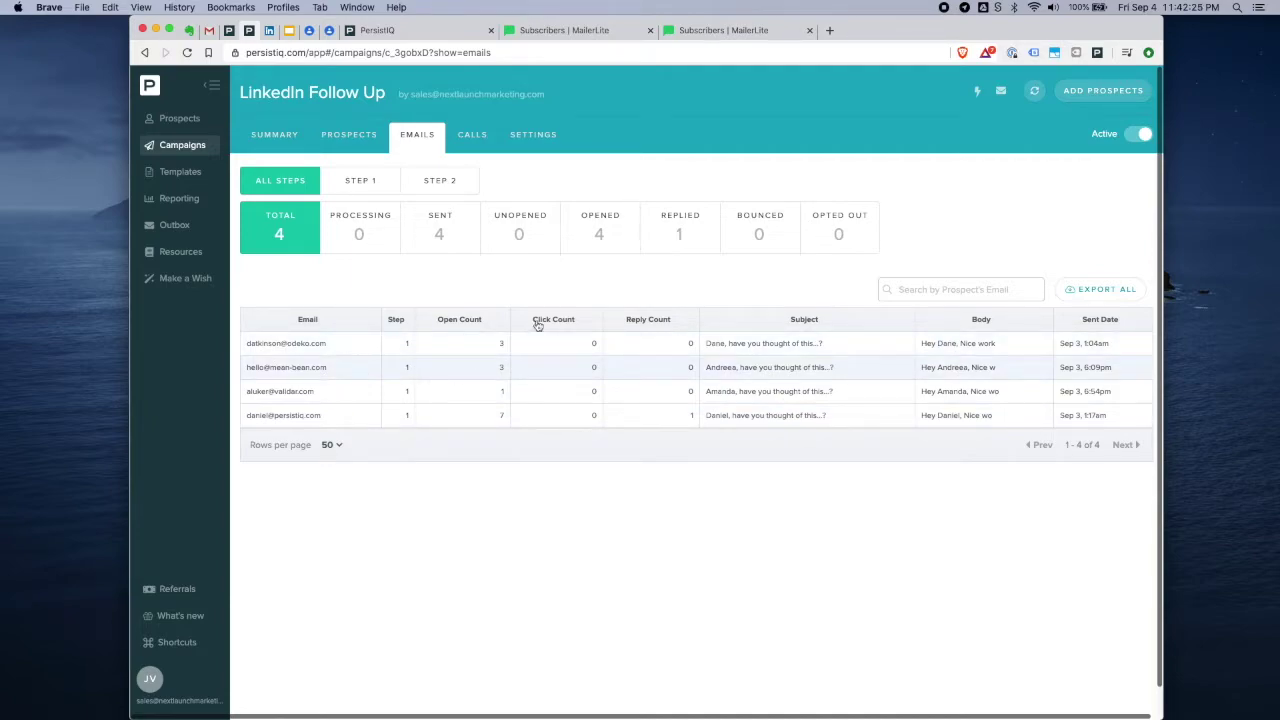
{"action": "left_click", "coordinate": [670, 366]}
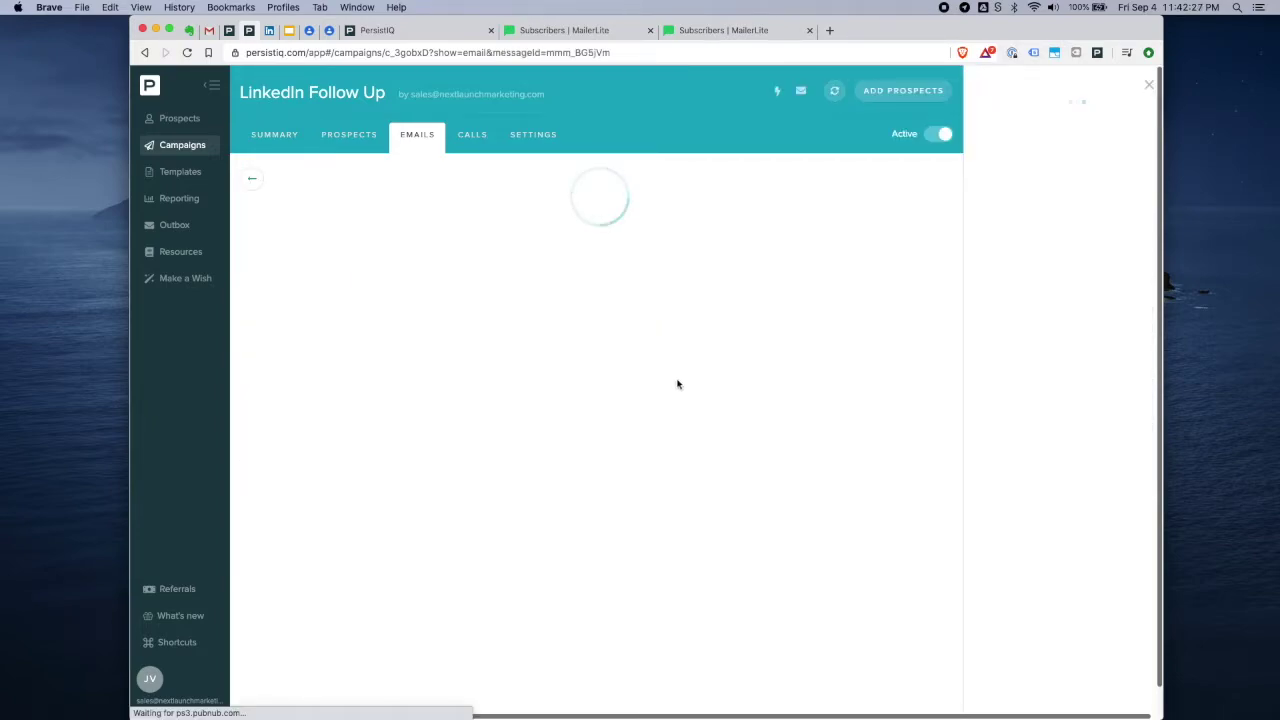
{"action": "left_click_drag", "start_coordinate": [314, 263], "coordinate": [489, 283]}
{"action": "left_click", "coordinate": [334, 281]}
{"action": "left_click", "coordinate": [425, 293]}
{"action": "left_click_drag", "start_coordinate": [320, 303], "coordinate": [710, 304]}
{"action": "left_click", "coordinate": [487, 304]}
{"action": "left_click", "coordinate": [709, 305]}
- Examine the sent email's quick-idea intro and the question about the lead magnet and email sequence
{"action": "left_click_drag", "start_coordinate": [321, 323], "coordinate": [414, 323]}
{"action": "left_click", "coordinate": [412, 322]}
{"action": "left_click_drag", "start_coordinate": [321, 343], "coordinate": [580, 345]}
{"action": "left_click", "coordinate": [442, 343]}
{"action": "left_click", "coordinate": [580, 345]}
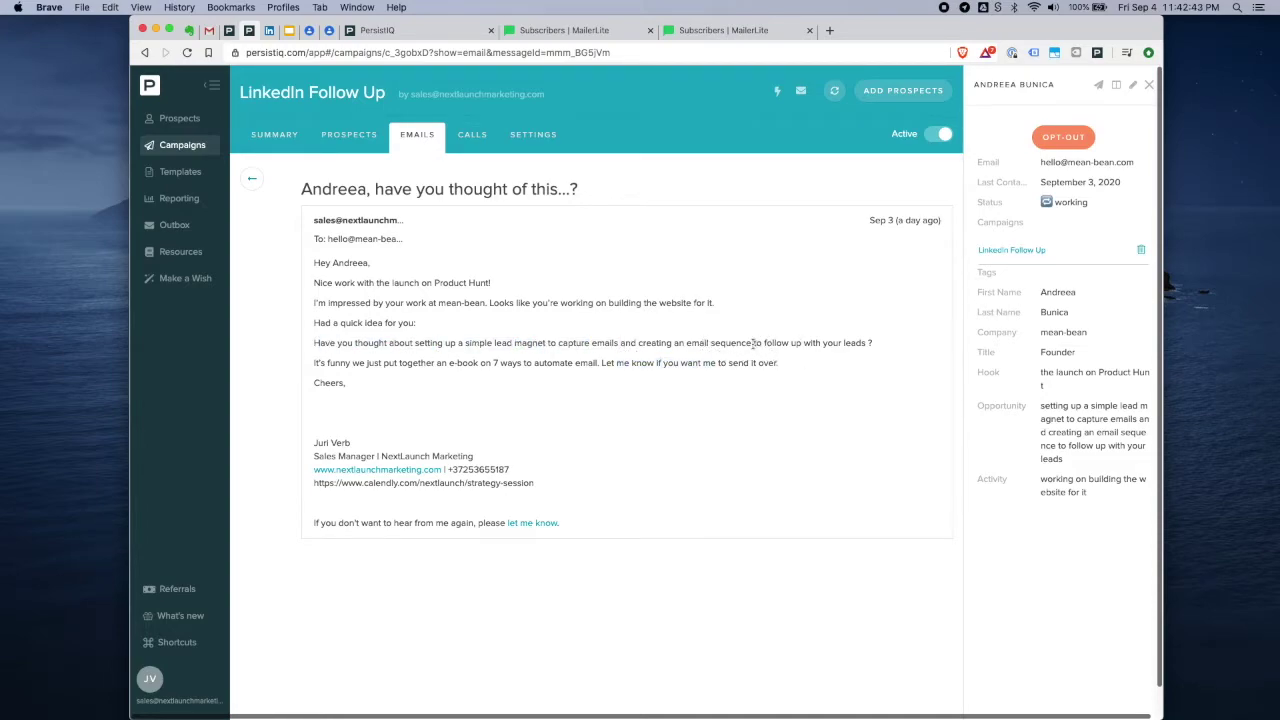
{"action": "left_click_drag", "start_coordinate": [711, 344], "coordinate": [821, 343]}
{"action": "left_click_drag", "start_coordinate": [805, 343], "coordinate": [872, 343]}
{"action": "left_click", "coordinate": [872, 343]}
- Review the e-book offer line and the full body of the sent email from greeting to closing
{"action": "left_click_drag", "start_coordinate": [317, 363], "coordinate": [791, 398]}
{"action": "left_click", "coordinate": [484, 363]}
{"action": "left_click", "coordinate": [604, 363]}
{"action": "left_click", "coordinate": [791, 398]}
{"action": "left_click_drag", "start_coordinate": [316, 276], "coordinate": [366, 391]}
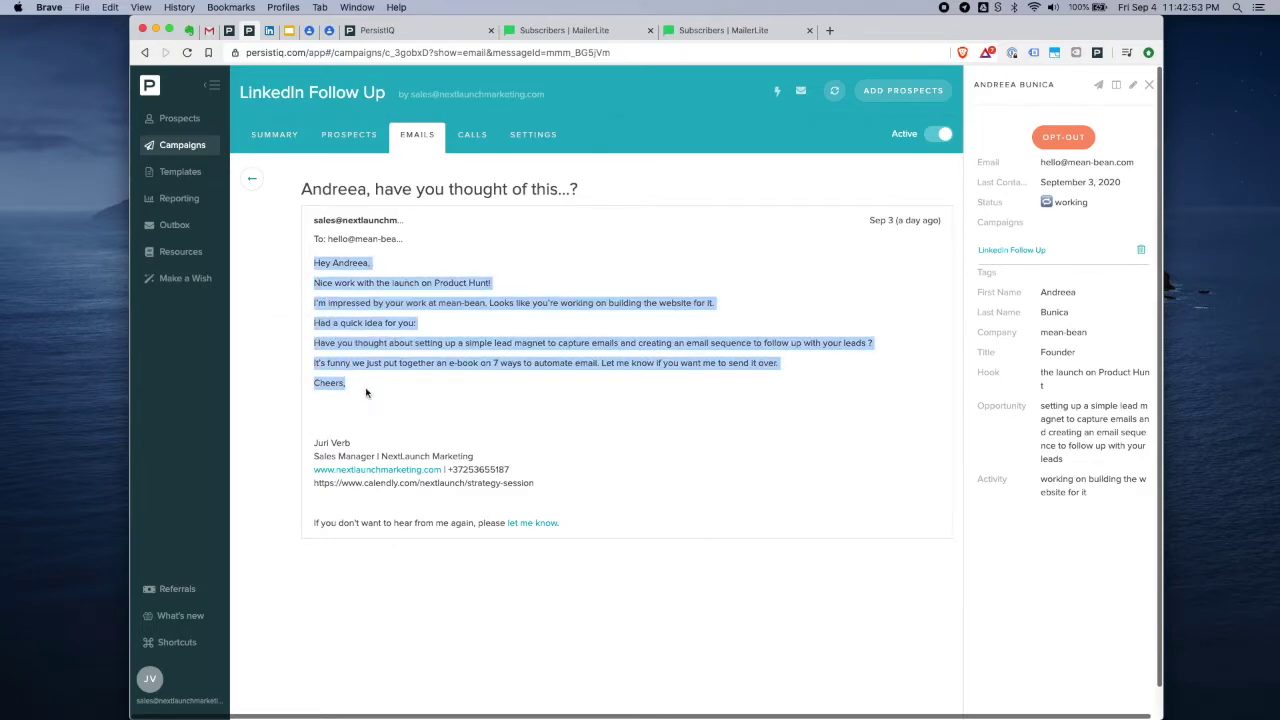
{"action": "left_click", "coordinate": [366, 393]}
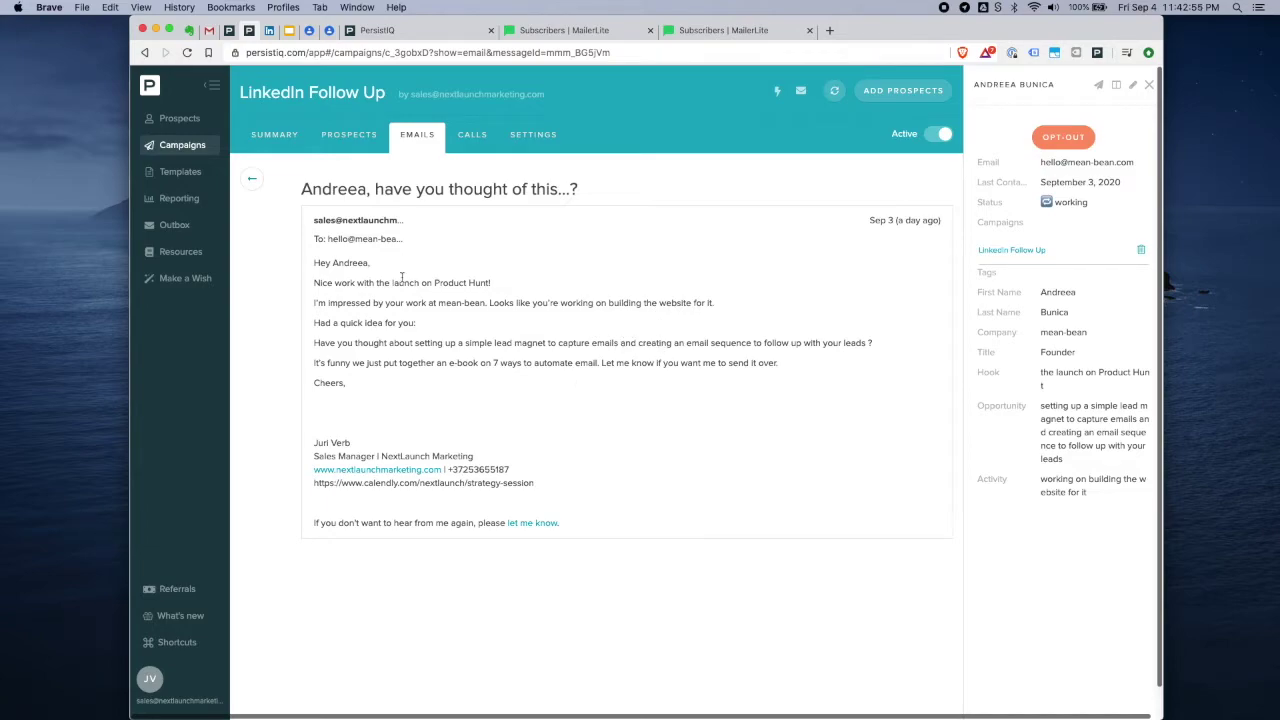
{"action": "left_click_drag", "start_coordinate": [316, 262], "coordinate": [348, 388]}
{"action": "left_click", "coordinate": [373, 424]}
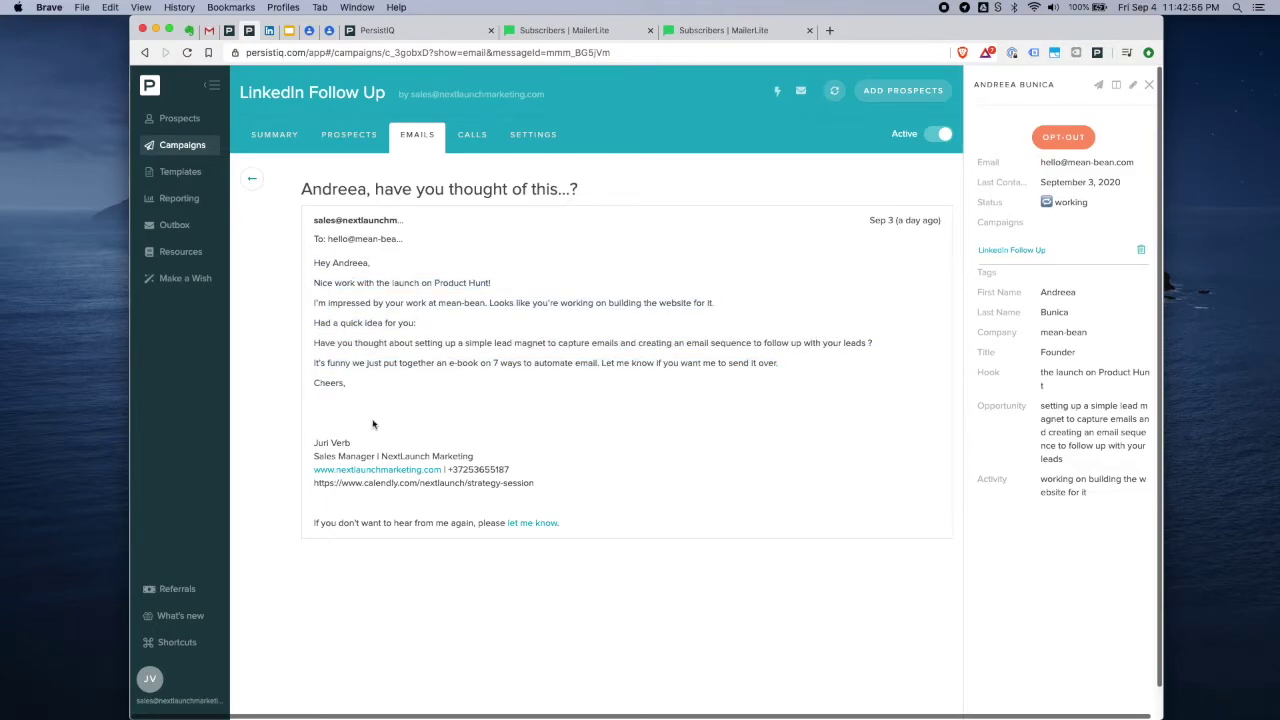
- Leave the sent email, return to the campaign summary, and review the opening text of a follow-up email template
{"action": "left_click", "coordinate": [252, 178]}
{"action": "left_click", "coordinate": [349, 140]}
{"action": "left_click", "coordinate": [294, 137]}
{"action": "left_click_drag", "start_coordinate": [450, 256], "coordinate": [582, 273]}
{"action": "left_click", "coordinate": [491, 288]}
{"action": "left_click", "coordinate": [582, 273]}
{"action": "left_click", "coordinate": [786, 430]}
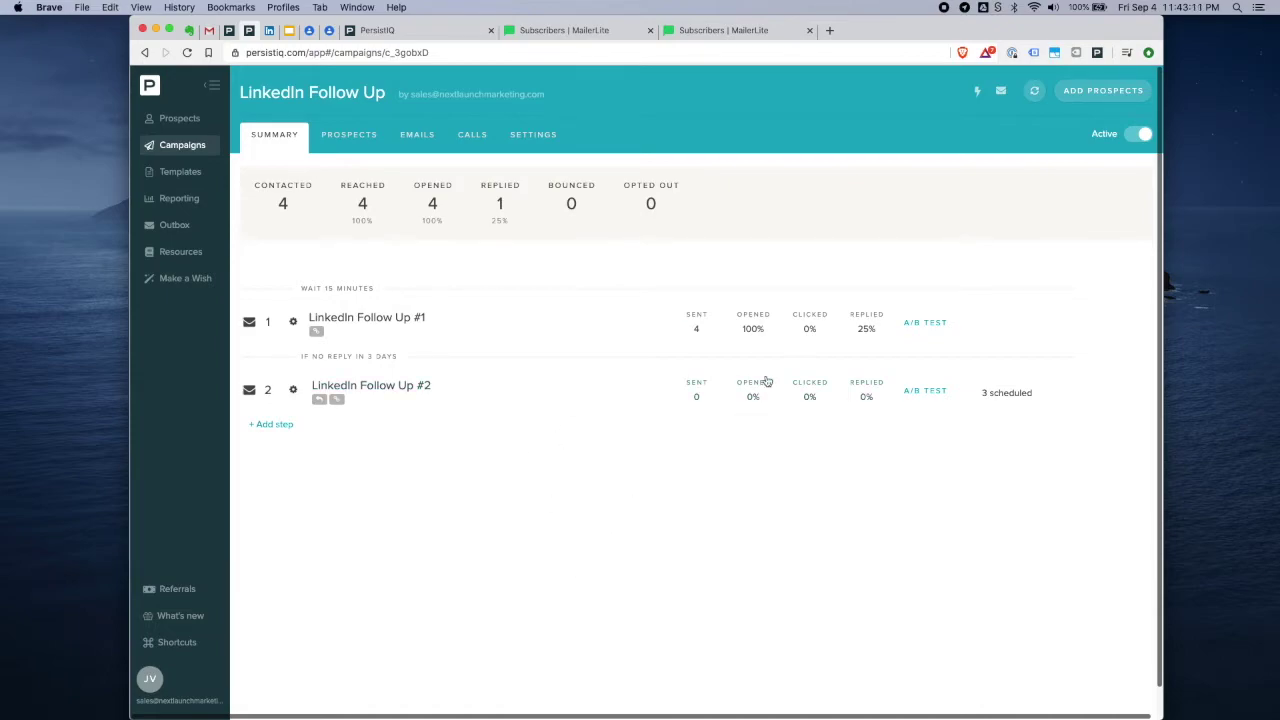
- Check the open rate of LinkedIn Follow Up #1 and examine its personalized subject line, closing the template without saving
{"action": "mouse_move", "coordinate": [754, 330]}
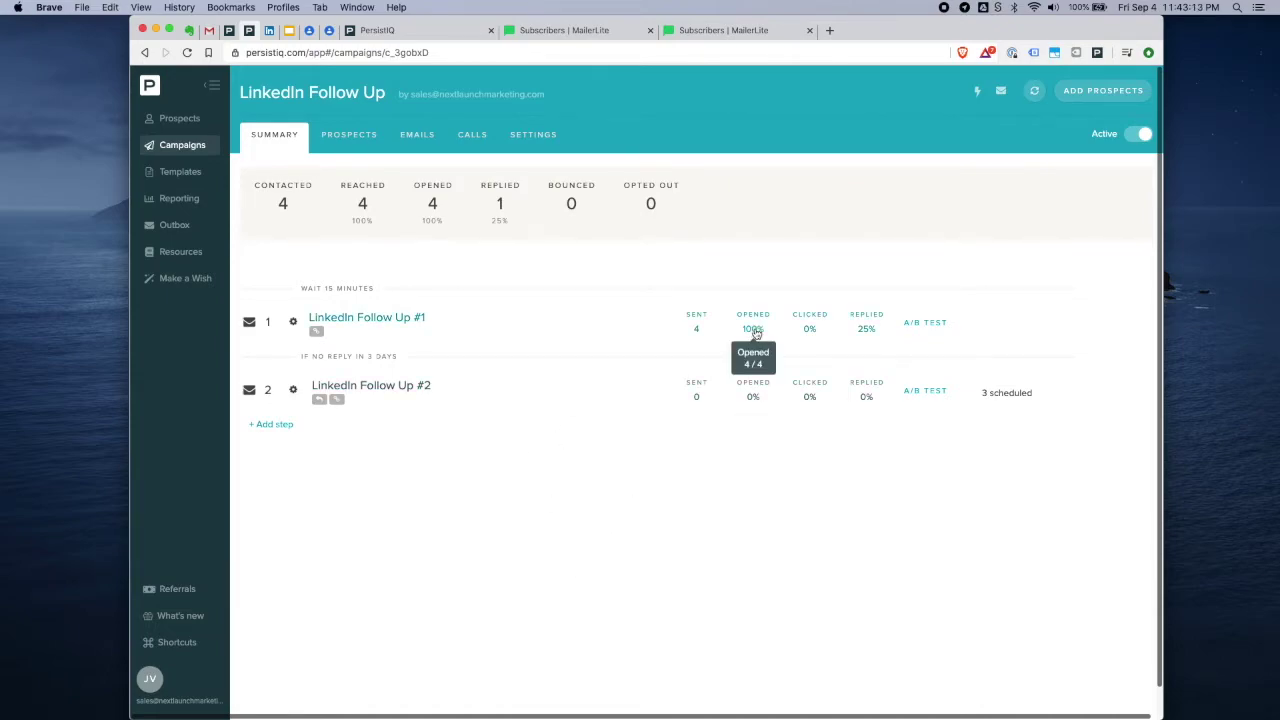
{"action": "left_click", "coordinate": [386, 320]}
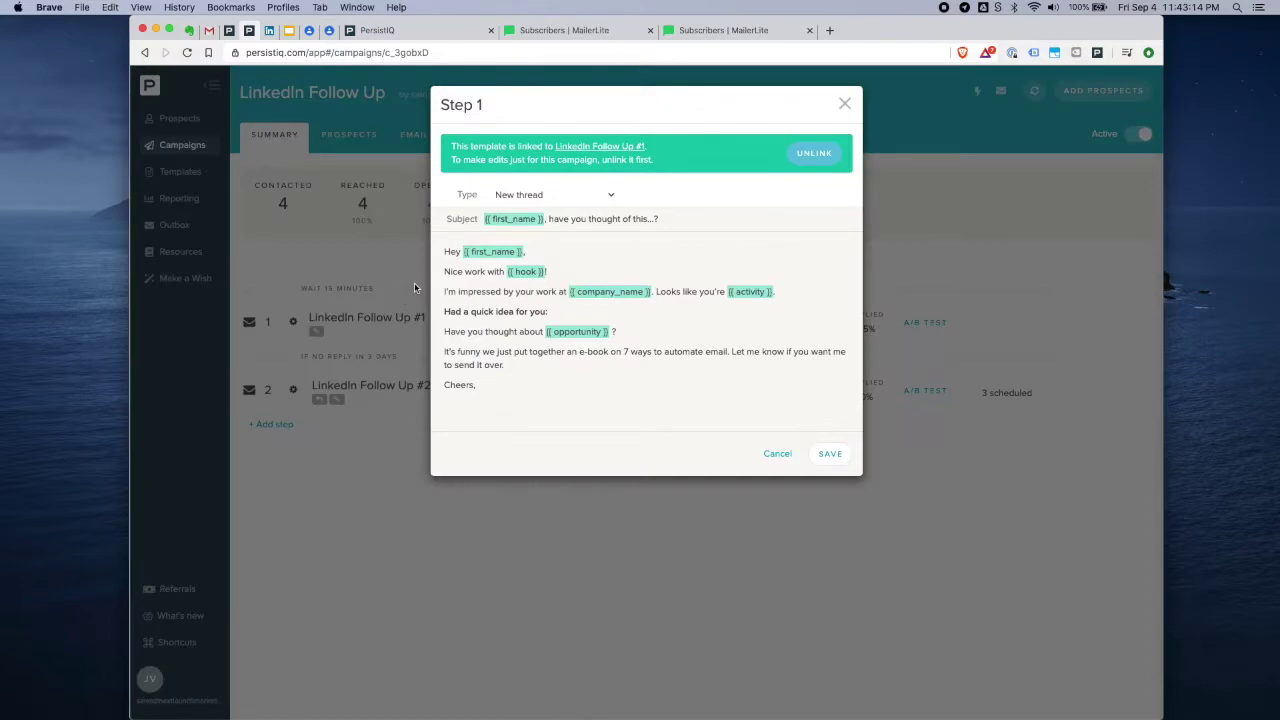
{"action": "double_click", "coordinate": [511, 218]}
{"action": "left_click", "coordinate": [549, 218]}
{"action": "mouse_move", "coordinate": [661, 221]}
{"action": "left_mouse_down"}
{"action": "mouse_move", "coordinate": [548, 219]}
{"action": "mouse_move", "coordinate": [648, 221]}
{"action": "left_mouse_up"}
{"action": "left_click", "coordinate": [780, 455]}
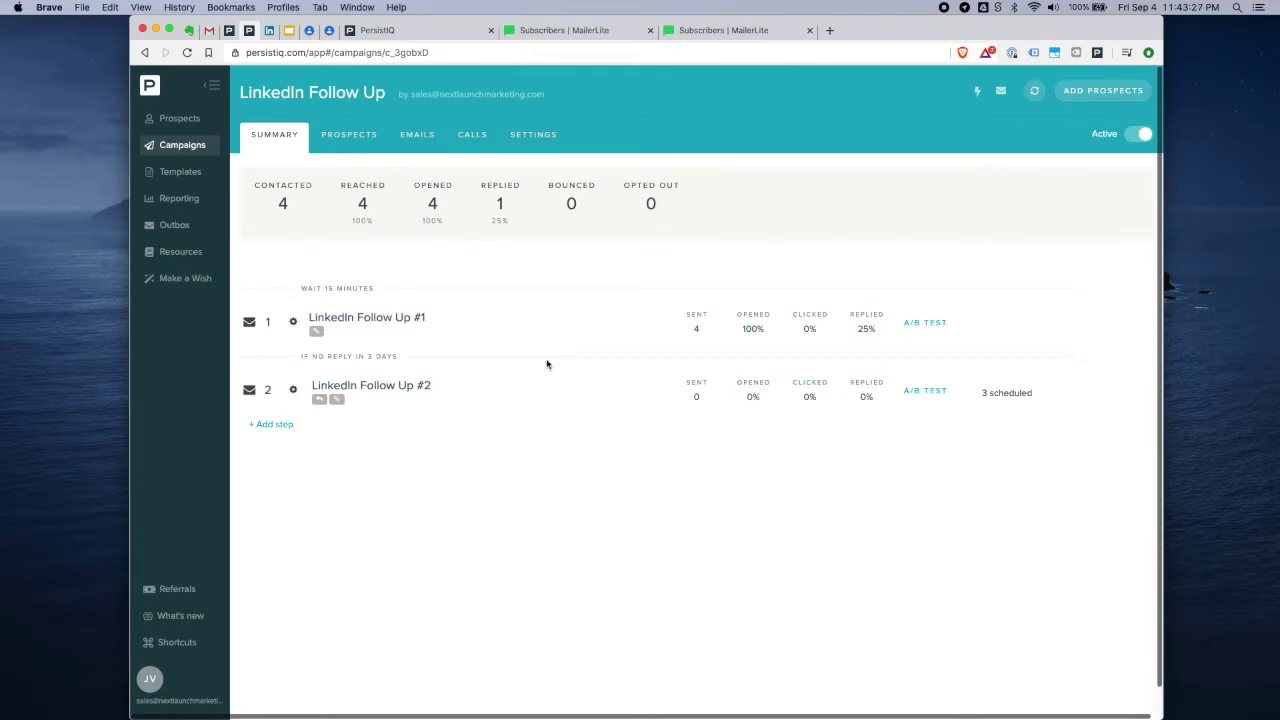
{"action": "key", "text": "ctrl+Up"}
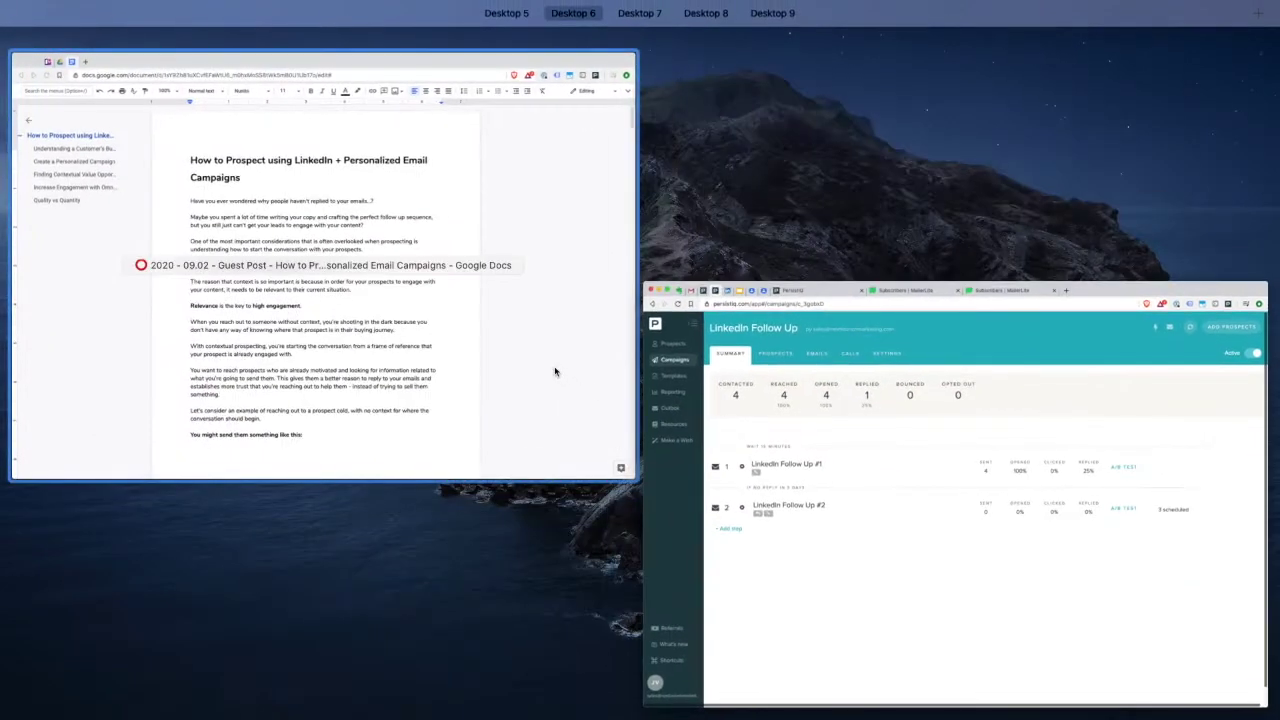
{"action": "left_click", "coordinate": [557, 371]}
{"action": "key", "text": "ctrl+Up"}
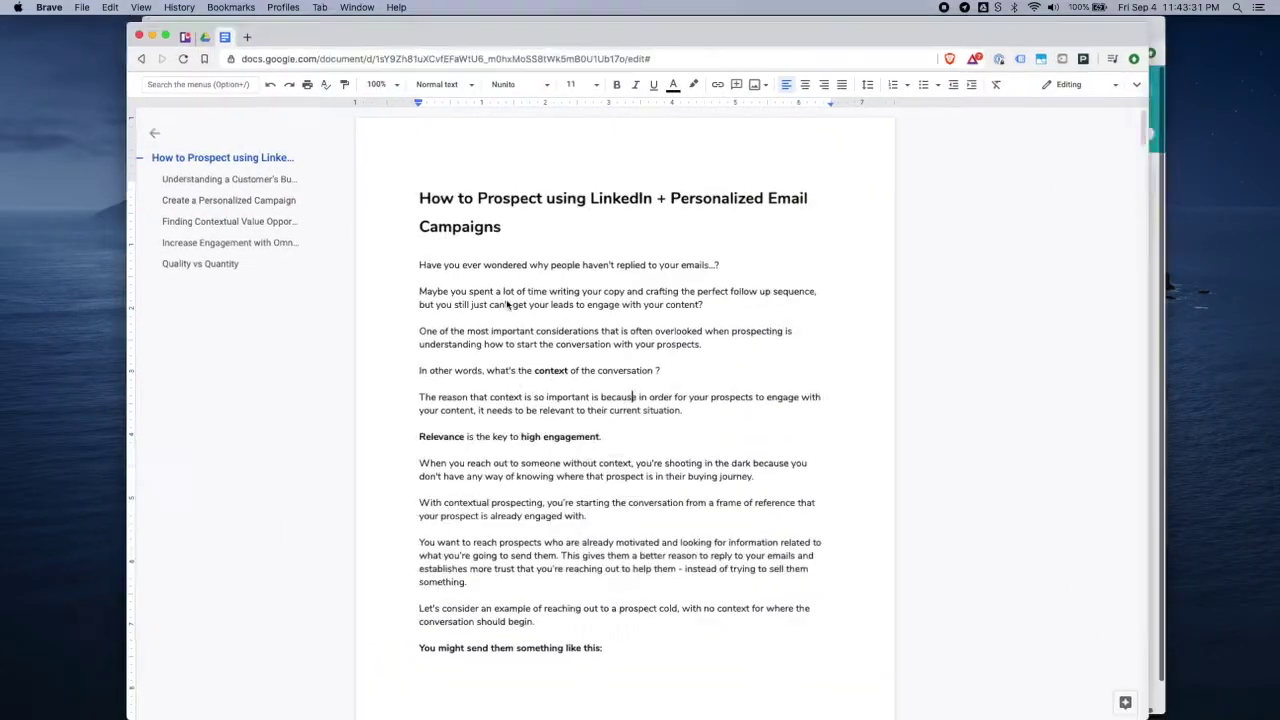
{"action": "left_click", "coordinate": [768, 240]}
- Switch to LinkedIn, search for "product hunt" and restrict the results to content posts
{"action": "left_click", "coordinate": [267, 31]}
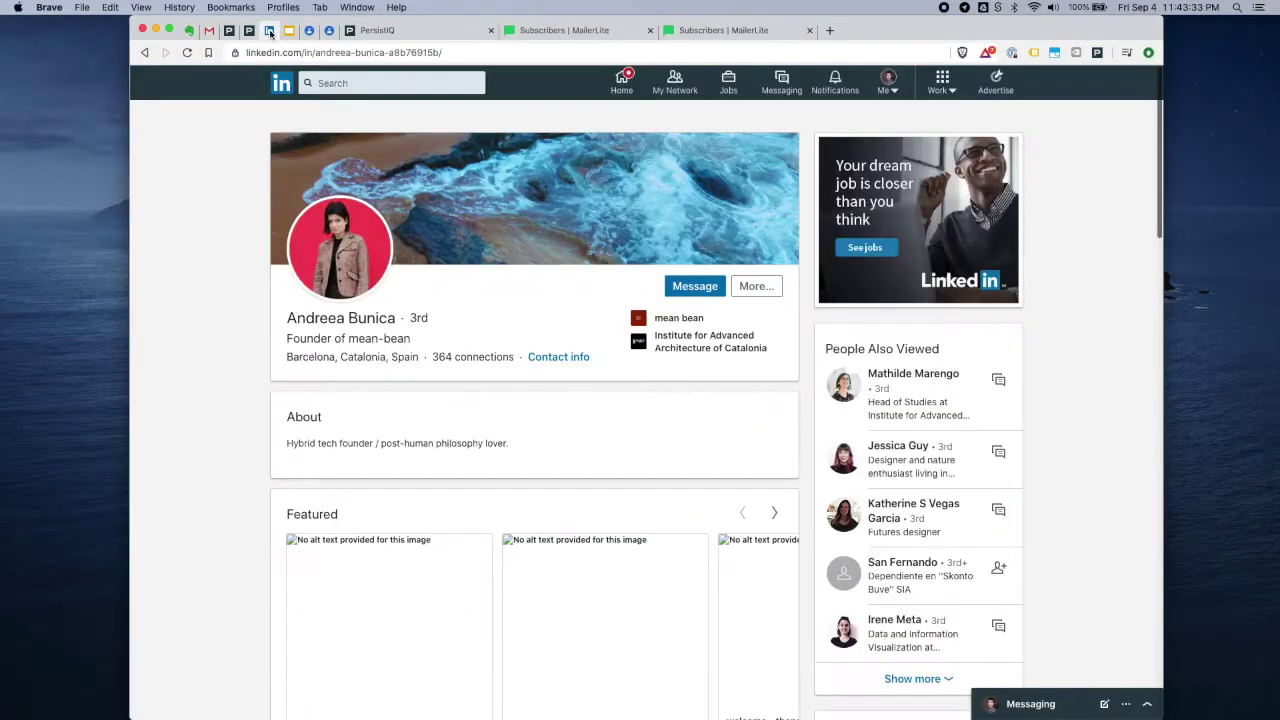
{"action": "left_click", "coordinate": [345, 84]}
{"action": "type", "text": "product hunt"}
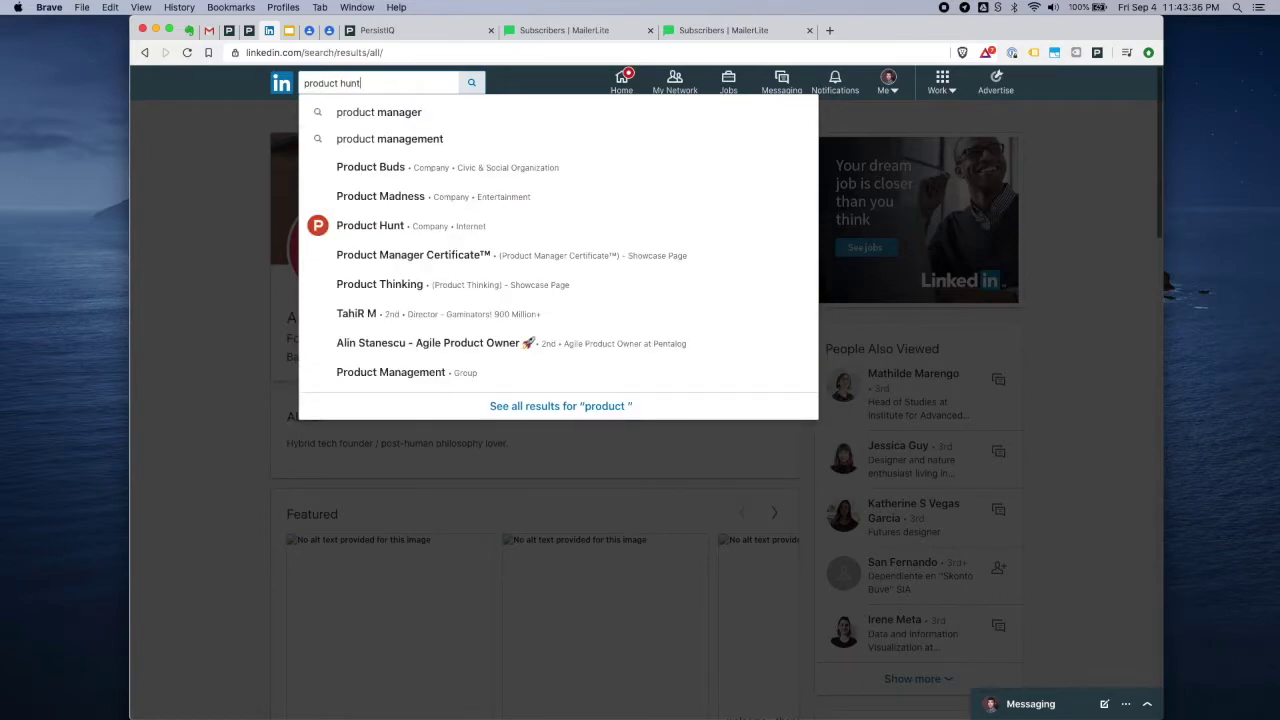
{"action": "key", "text": "Return"}
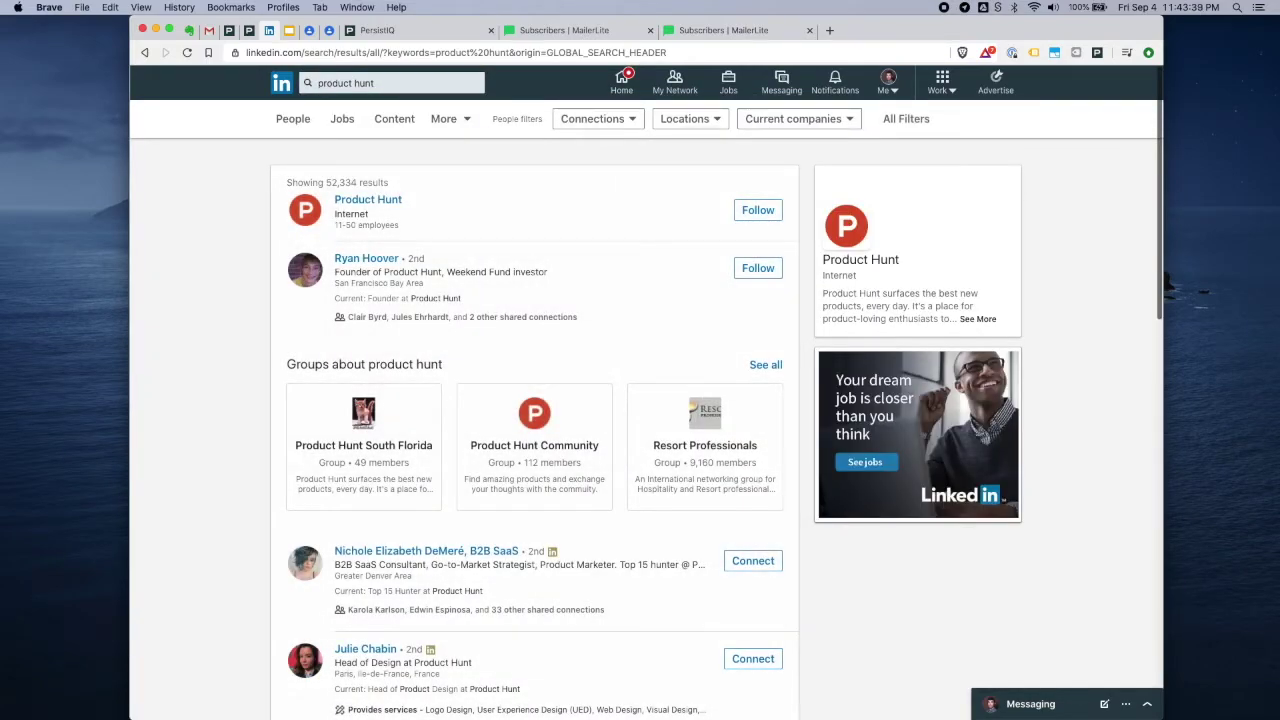
{"action": "left_click", "coordinate": [394, 119]}
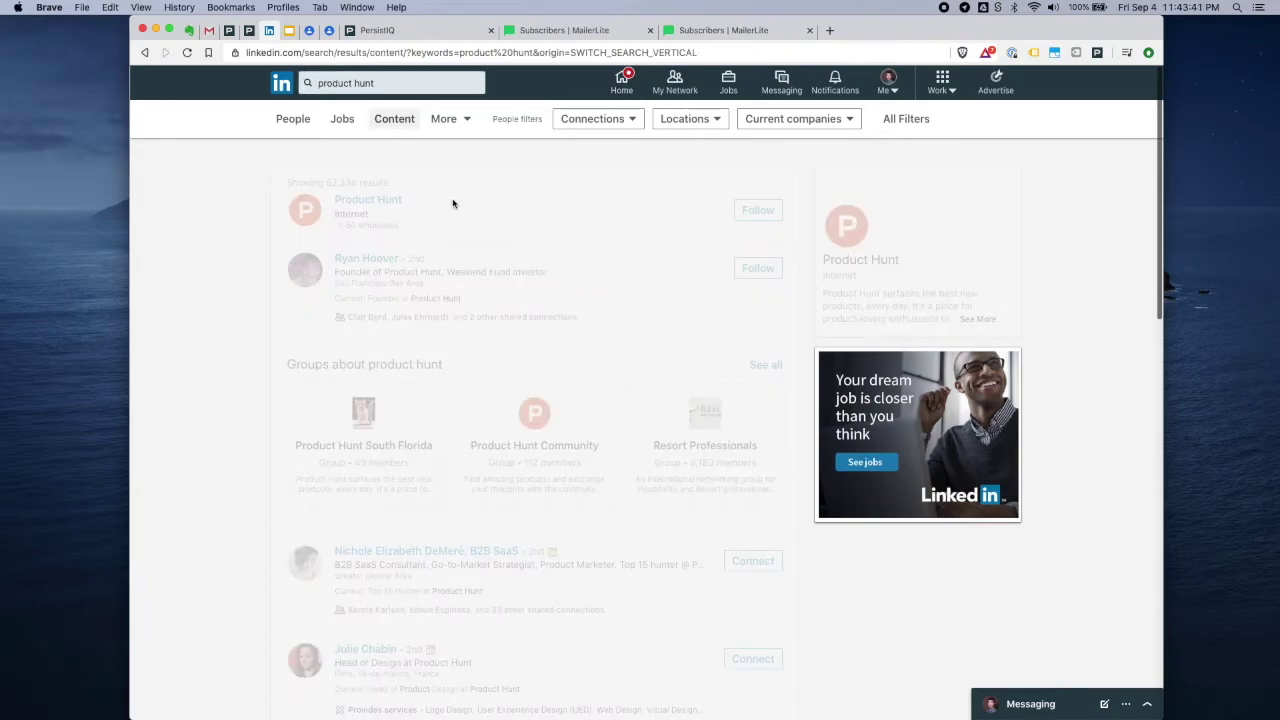
{"action": "scroll", "coordinate": [593, 350], "scroll_direction": "down", "scroll_amount": 2}
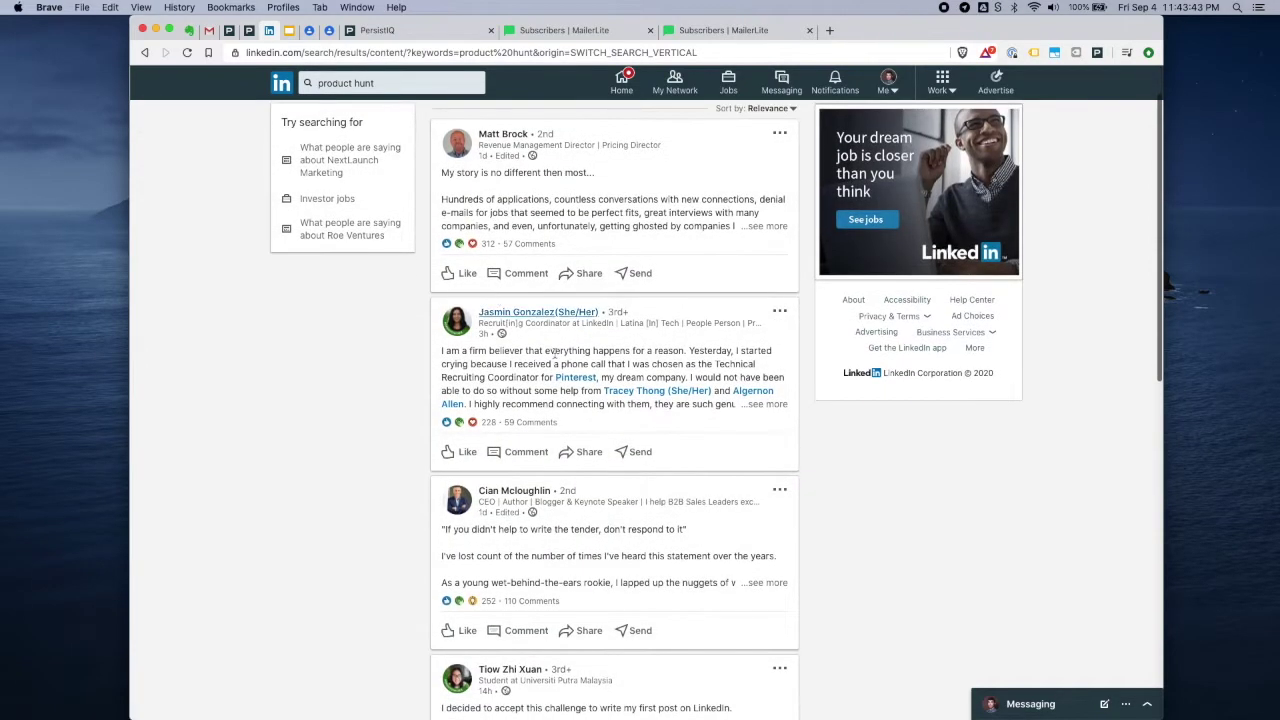
- Examine the recruiting coordinator's post about joining Pinterest and read through its comments for conversation context
{"action": "left_click_drag", "start_coordinate": [593, 350], "coordinate": [627, 404]}
{"action": "left_click", "coordinate": [632, 408]}
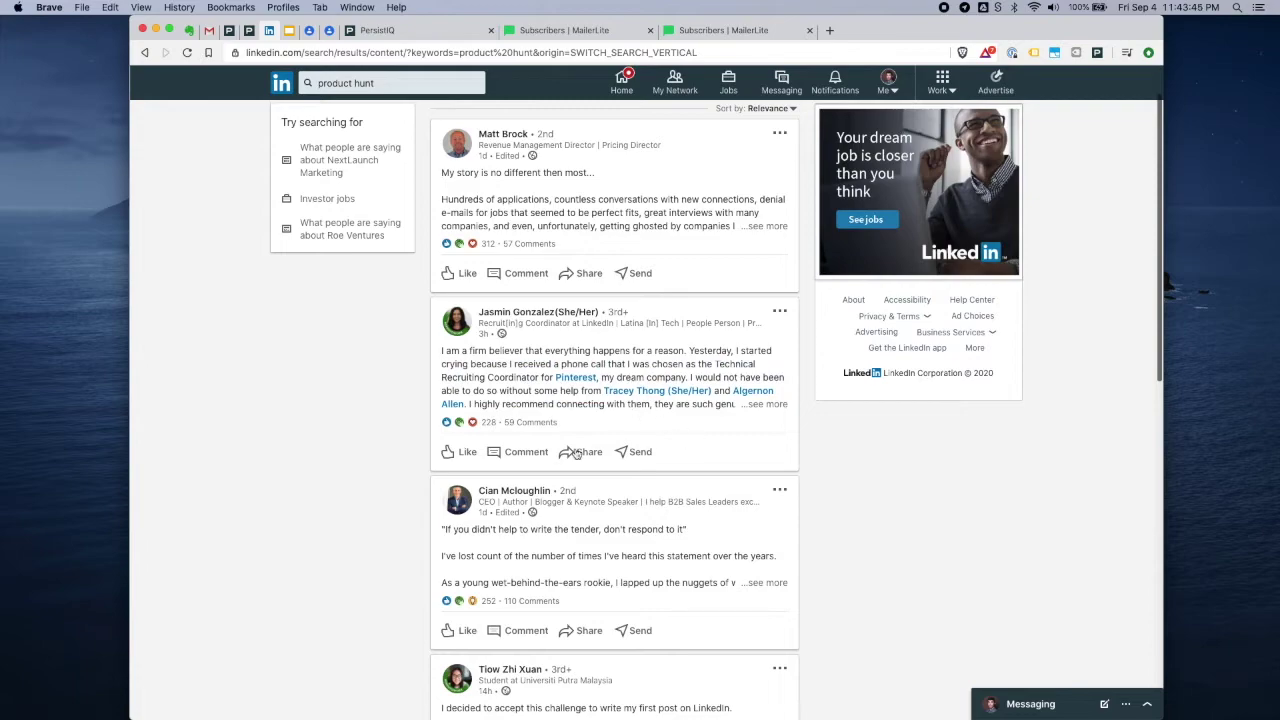
{"action": "left_click", "coordinate": [530, 422]}
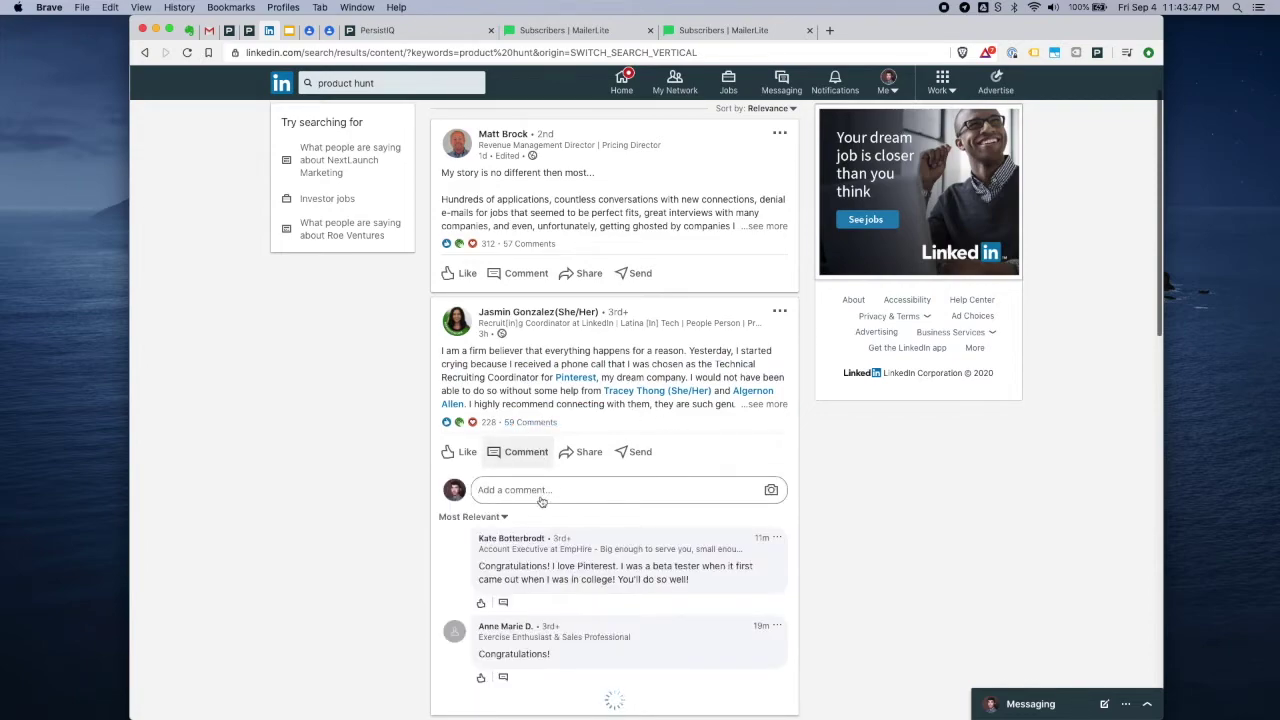
{"action": "scroll", "coordinate": [540, 500], "scroll_direction": "down", "scroll_amount": 5}
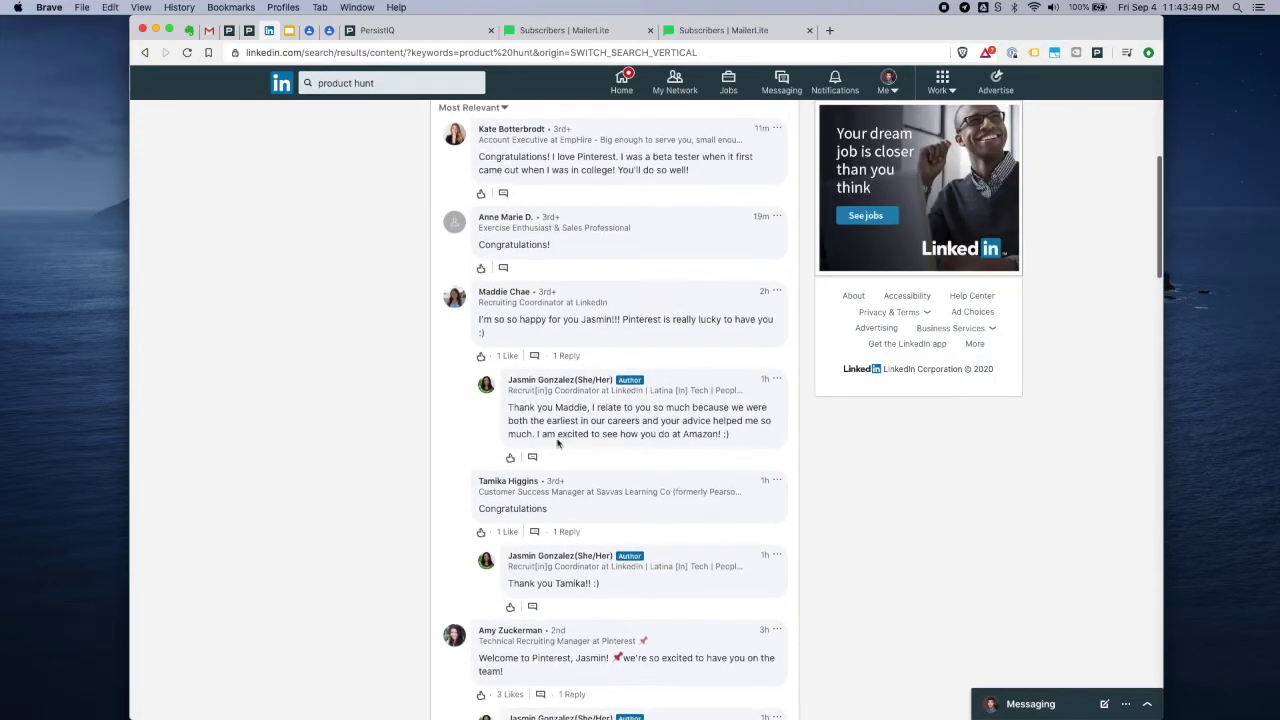
{"action": "left_click_drag", "start_coordinate": [519, 405], "coordinate": [641, 437]}
{"action": "left_click", "coordinate": [641, 437]}
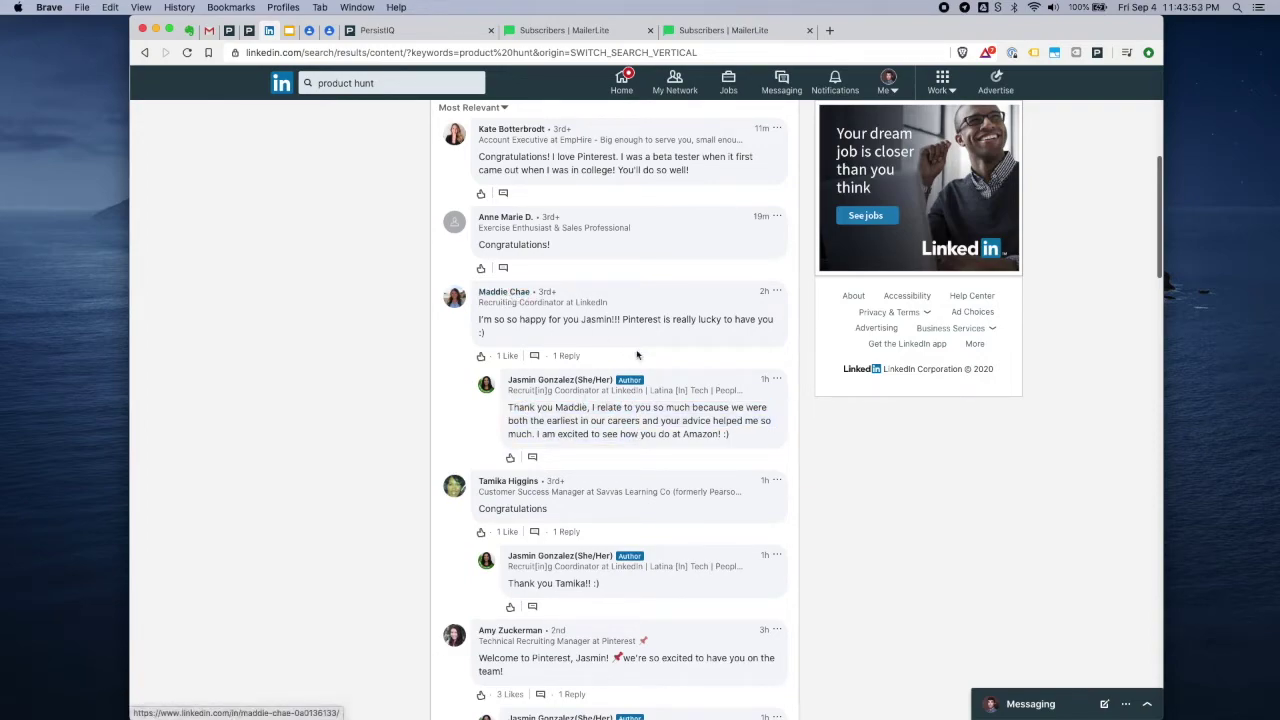
{"action": "scroll", "coordinate": [640, 355], "scroll_direction": "up", "scroll_amount": 2}
{"action": "scroll", "coordinate": [640, 355], "scroll_direction": "up", "scroll_amount": 2}
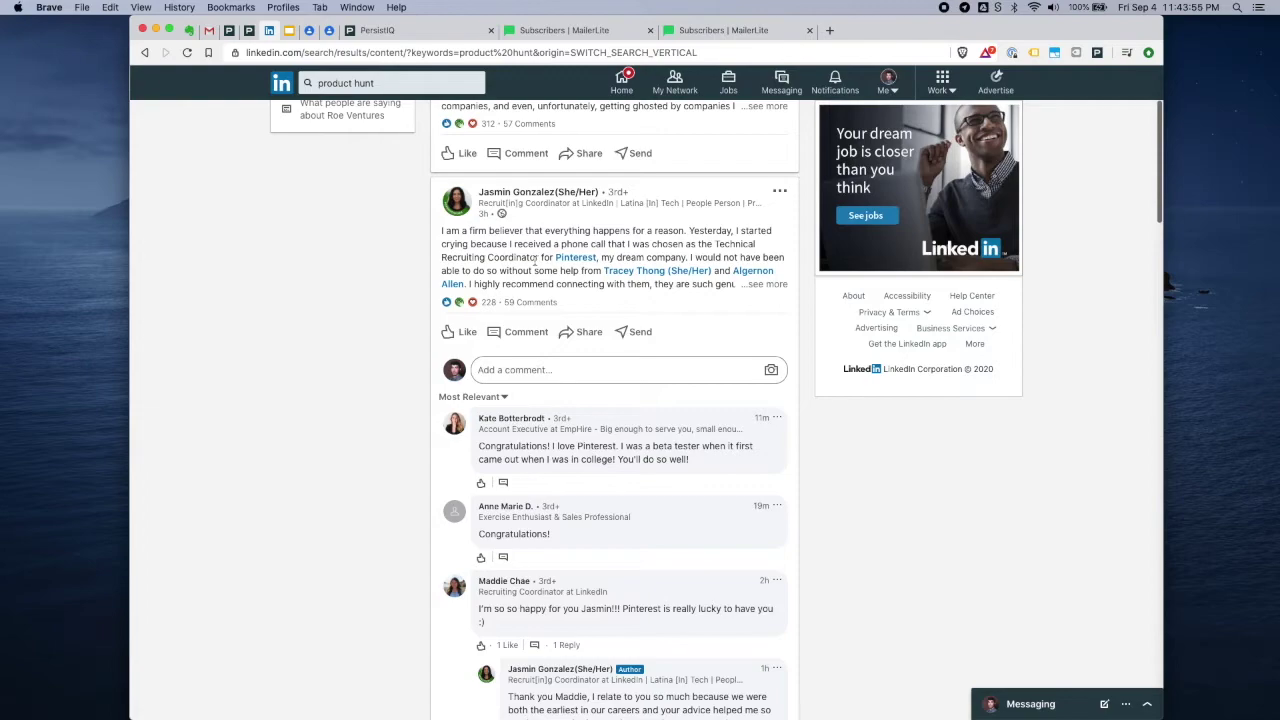
{"action": "scroll", "coordinate": [548, 275], "scroll_direction": "up", "scroll_amount": 1}
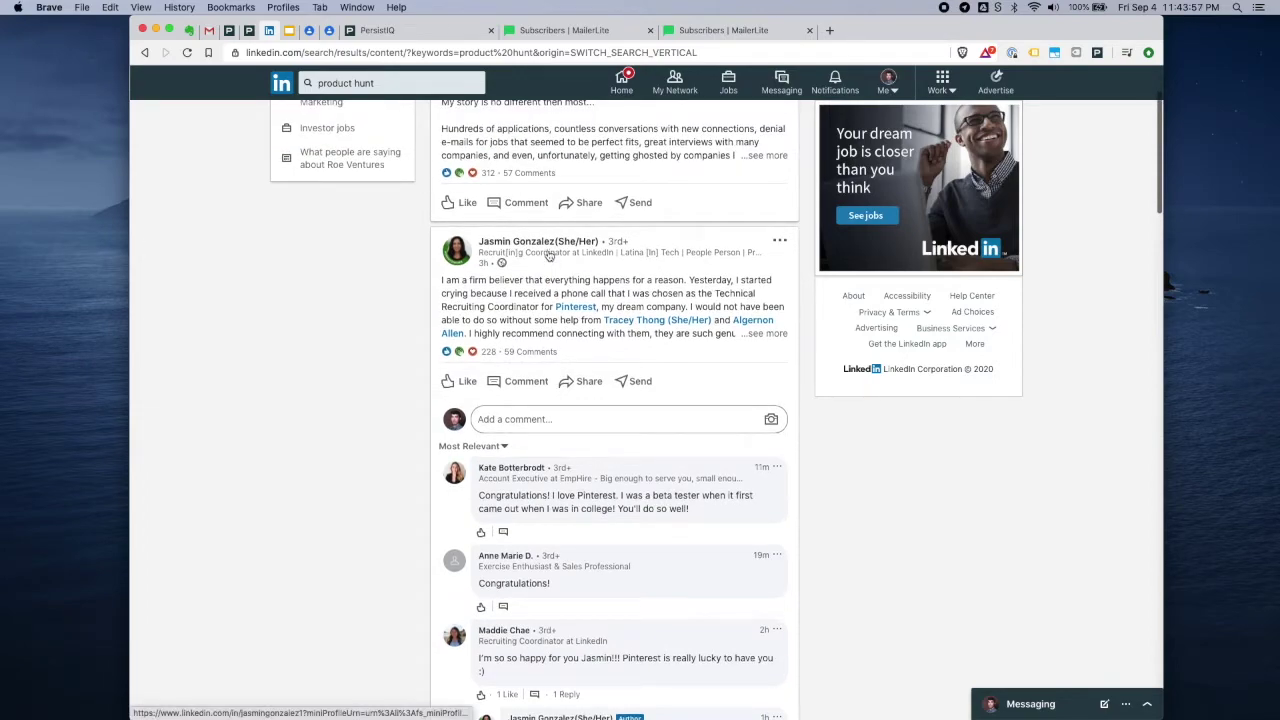
{"action": "scroll", "coordinate": [446, 232], "scroll_direction": "up", "scroll_amount": 2}
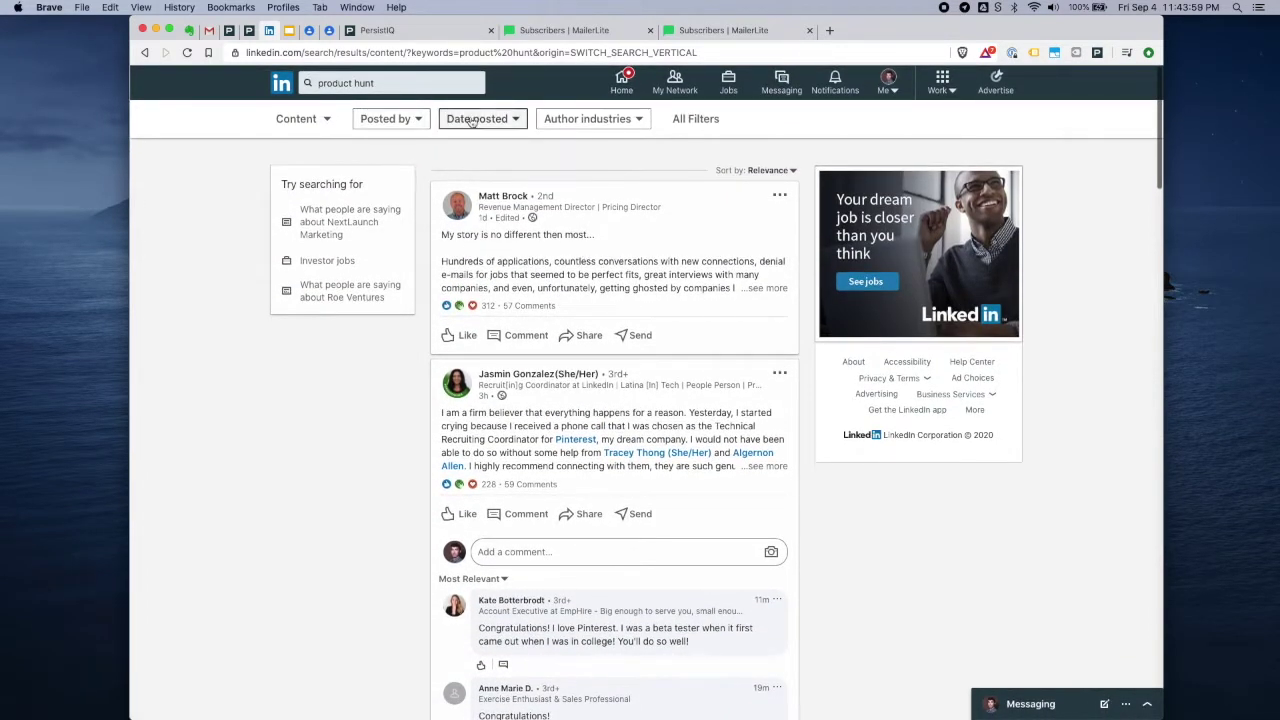
- Search LinkedIn content for "raised round" and sort the posts by Latest
{"action": "left_click", "coordinate": [404, 80]}
{"action": "key", "text": "BackSpace"}
{"action": "type", "text": "faised"}
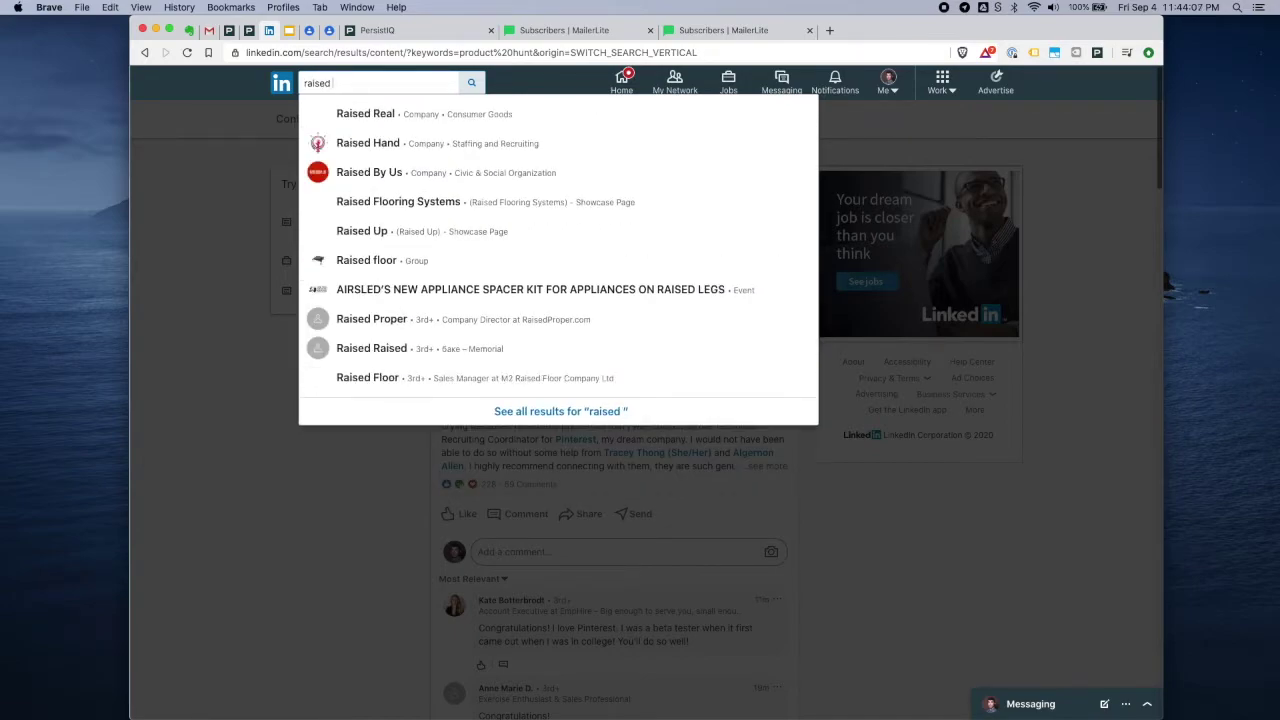
{"action": "type", "text": " round"}
{"action": "key", "text": "Return"}
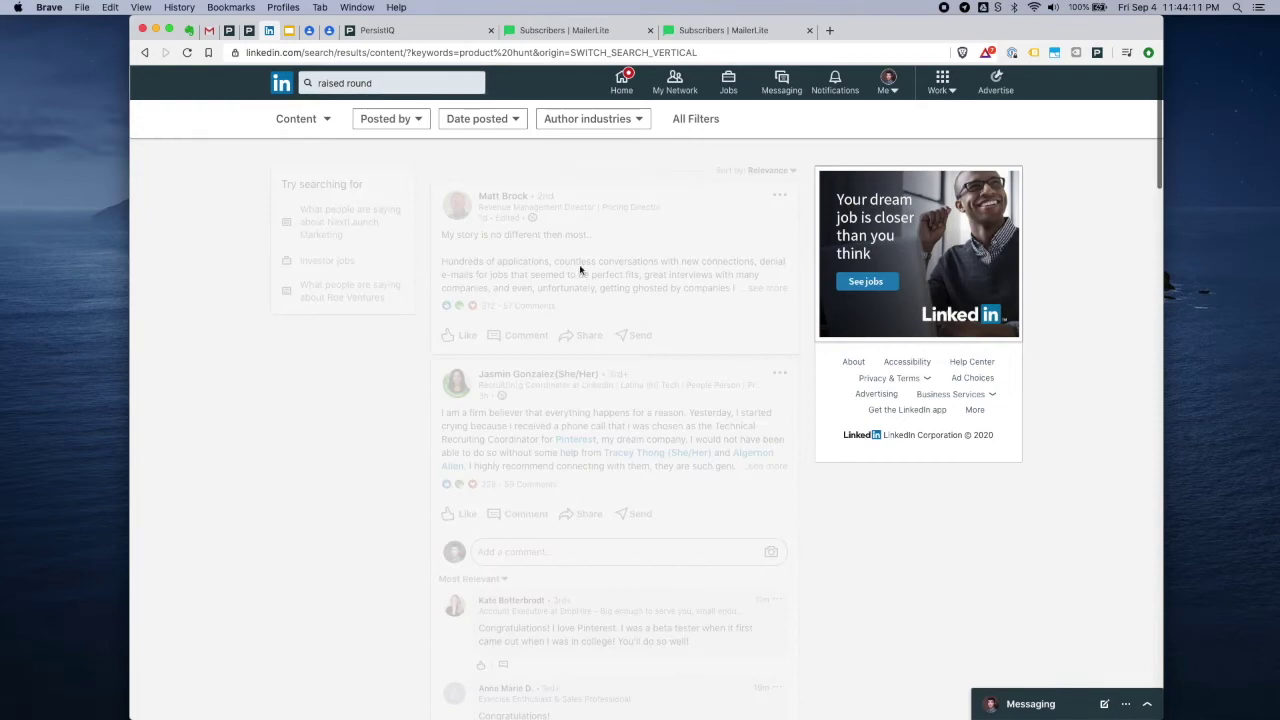
{"action": "left_click", "coordinate": [778, 170]}
{"action": "left_click", "coordinate": [775, 215]}
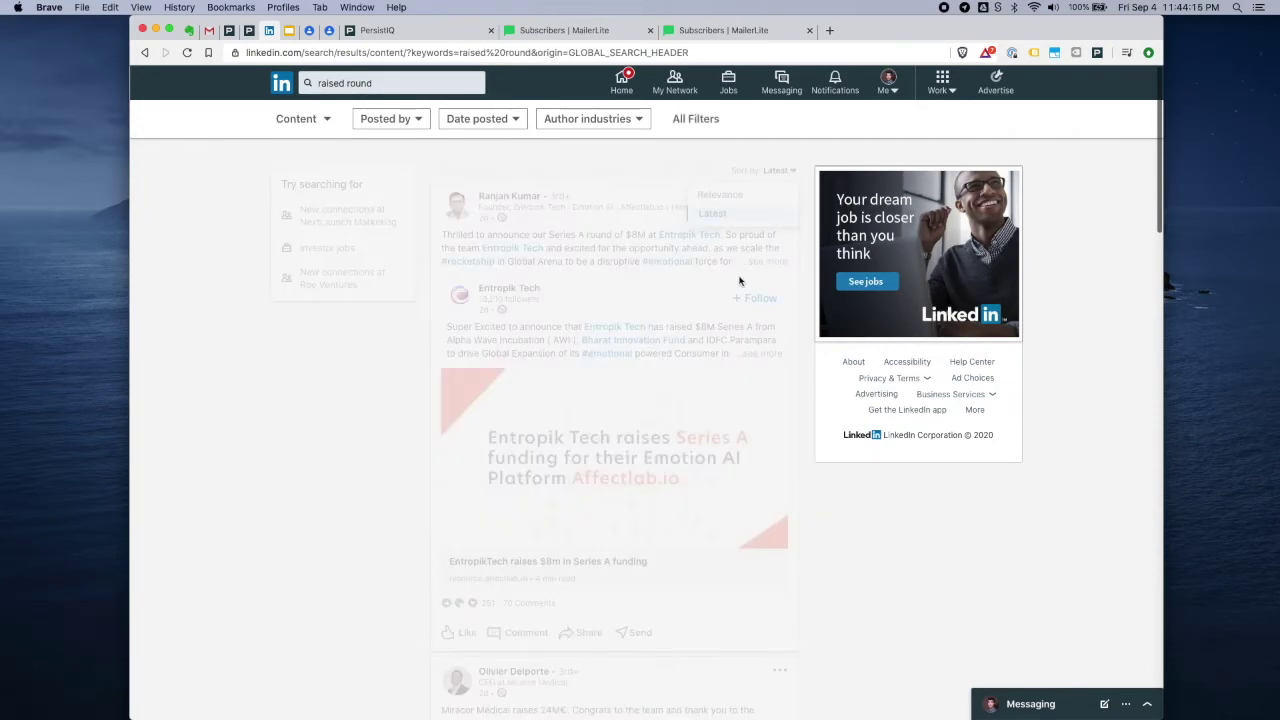
- Find the post announcing a £1m raise for the Pass The Keys franchise expansion and open its author's profile in a new tab
{"action": "scroll", "coordinate": [575, 250], "scroll_direction": "down", "scroll_amount": 1}
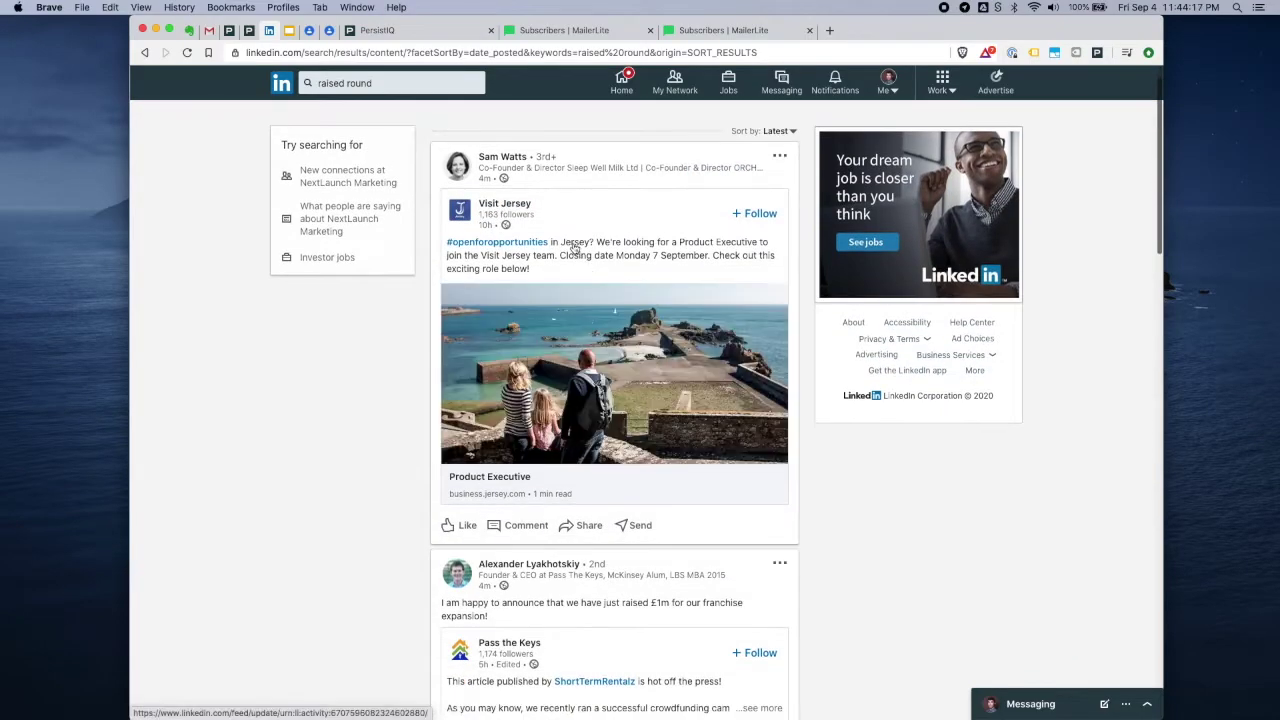
{"action": "scroll", "coordinate": [575, 250], "scroll_direction": "down", "scroll_amount": 5}
{"action": "left_click_drag", "start_coordinate": [650, 253], "coordinate": [697, 265]}
{"action": "double_click", "coordinate": [693, 255]}
{"action": "left_click", "coordinate": [480, 269]}
{"action": "left_click", "coordinate": [634, 252]}
{"action": "left_click", "coordinate": [697, 265]}
{"action": "scroll", "coordinate": [537, 282], "scroll_direction": "down", "scroll_amount": 1}
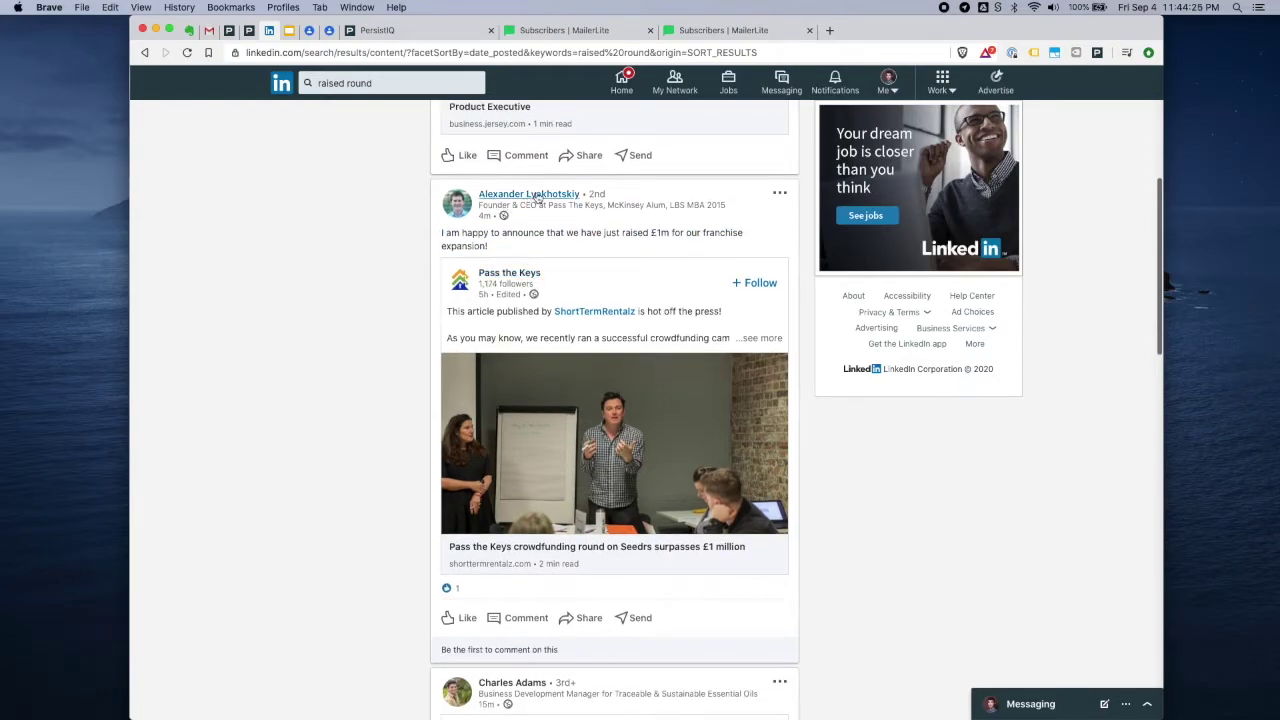
{"action": "mouse_move", "coordinate": [537, 198]}
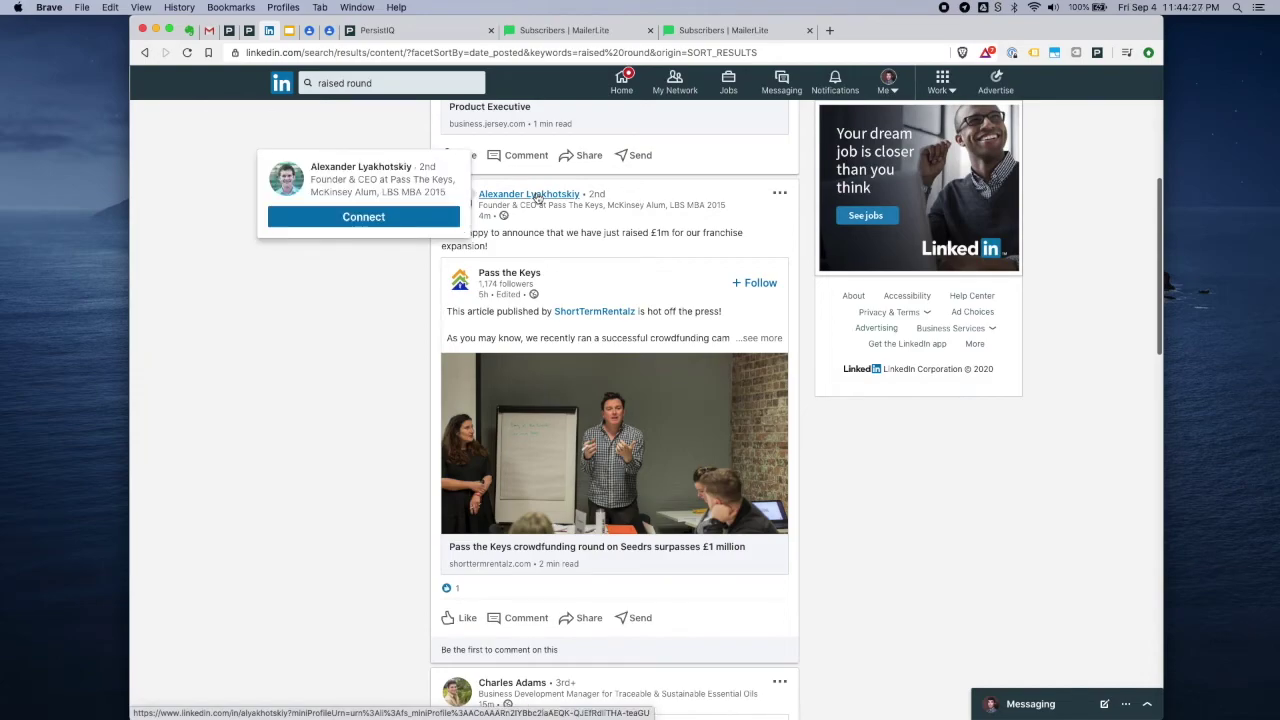
{"action": "left_click", "coordinate": [537, 198], "text": "super"}
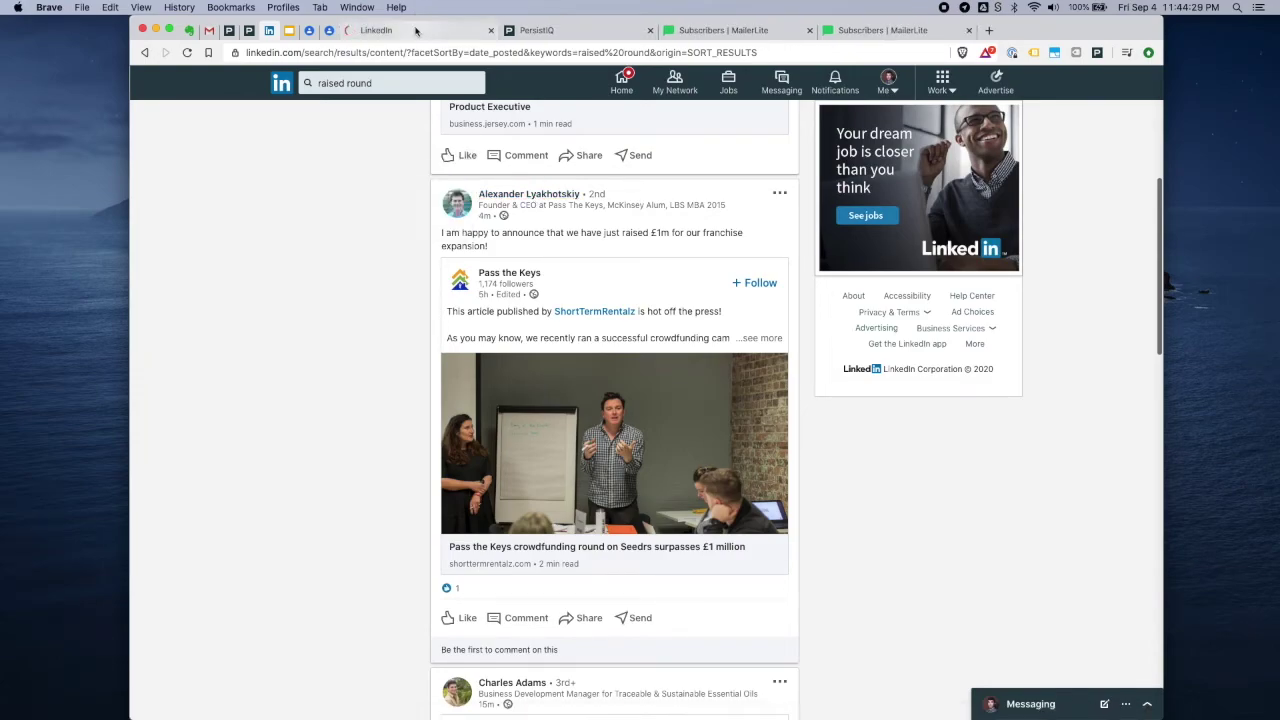
{"action": "left_click", "coordinate": [420, 30]}
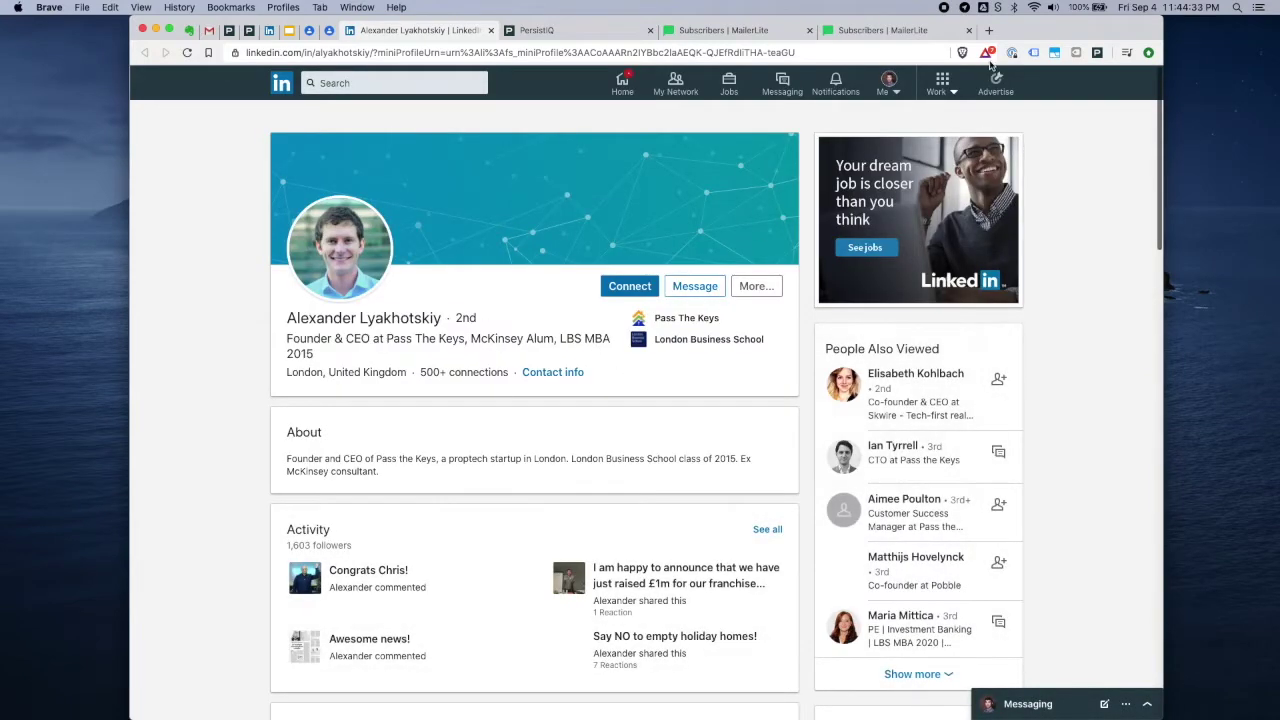
- Load the Pass The Keys founder's profile in the PersistIQ extension and add the founder to PersistIQ as a prospect
{"action": "left_click", "coordinate": [1098, 52]}
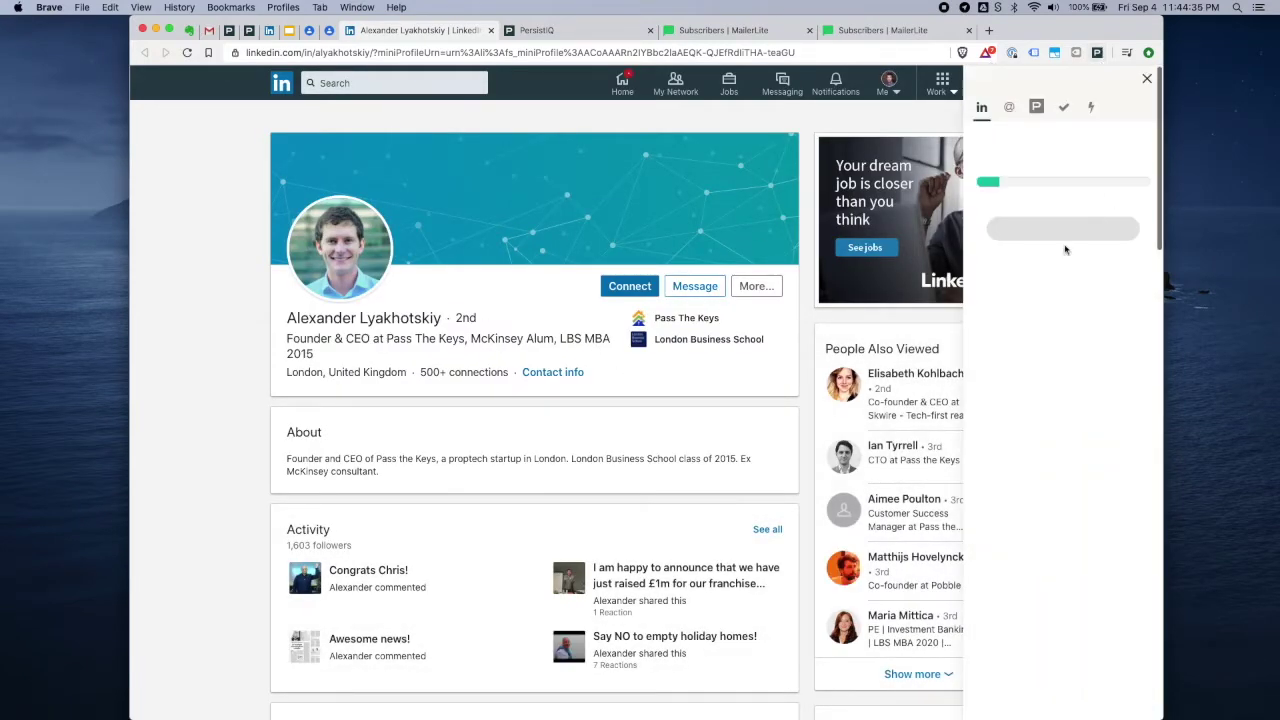
{"action": "left_click", "coordinate": [1009, 106]}
{"action": "left_click", "coordinate": [982, 112]}
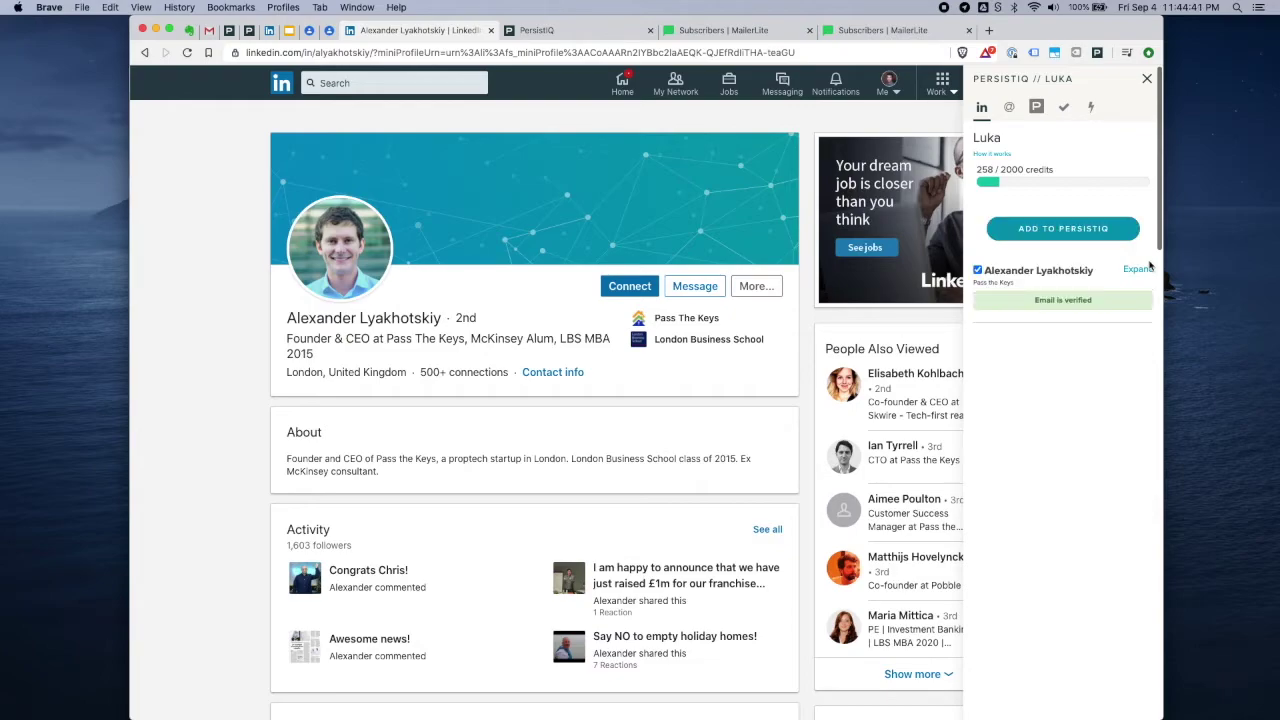
{"action": "left_click", "coordinate": [1094, 236]}
- Search PersistIQ by the founder's first name, read the profile's Pass The Keys description and open the matching prospect record
{"action": "left_click", "coordinate": [1036, 106]}
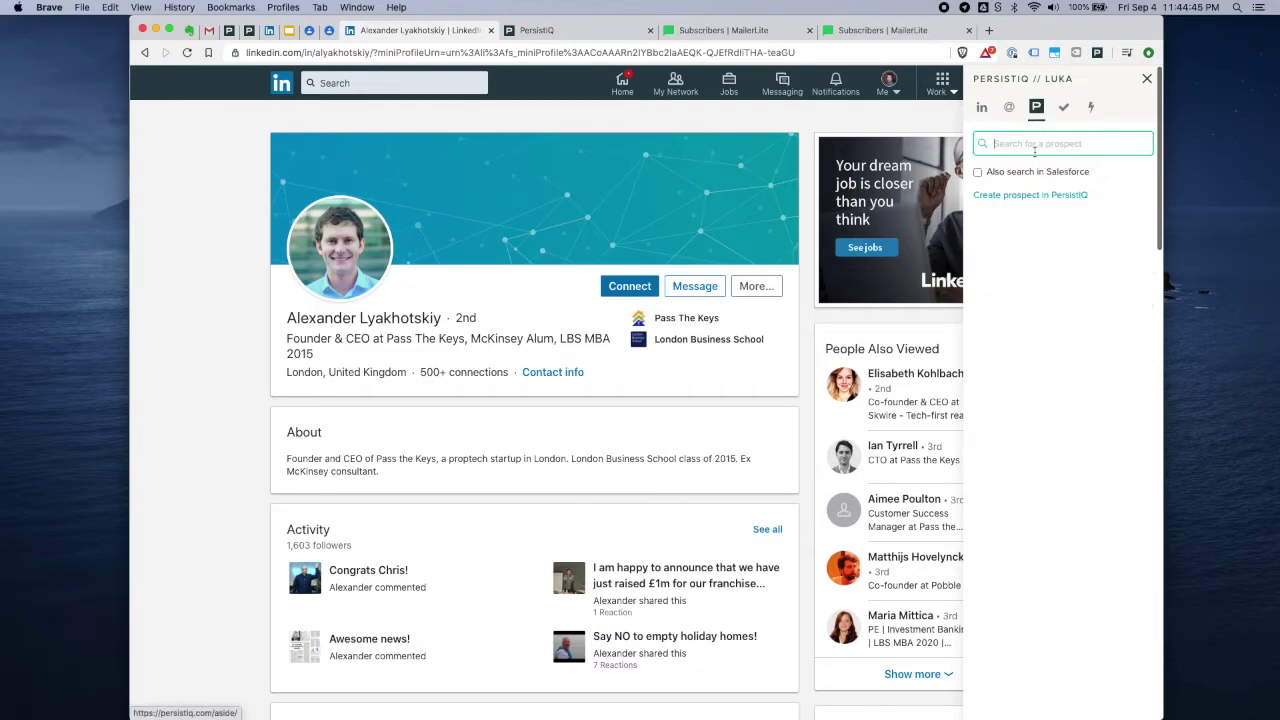
{"action": "type", "text": "alexand"}
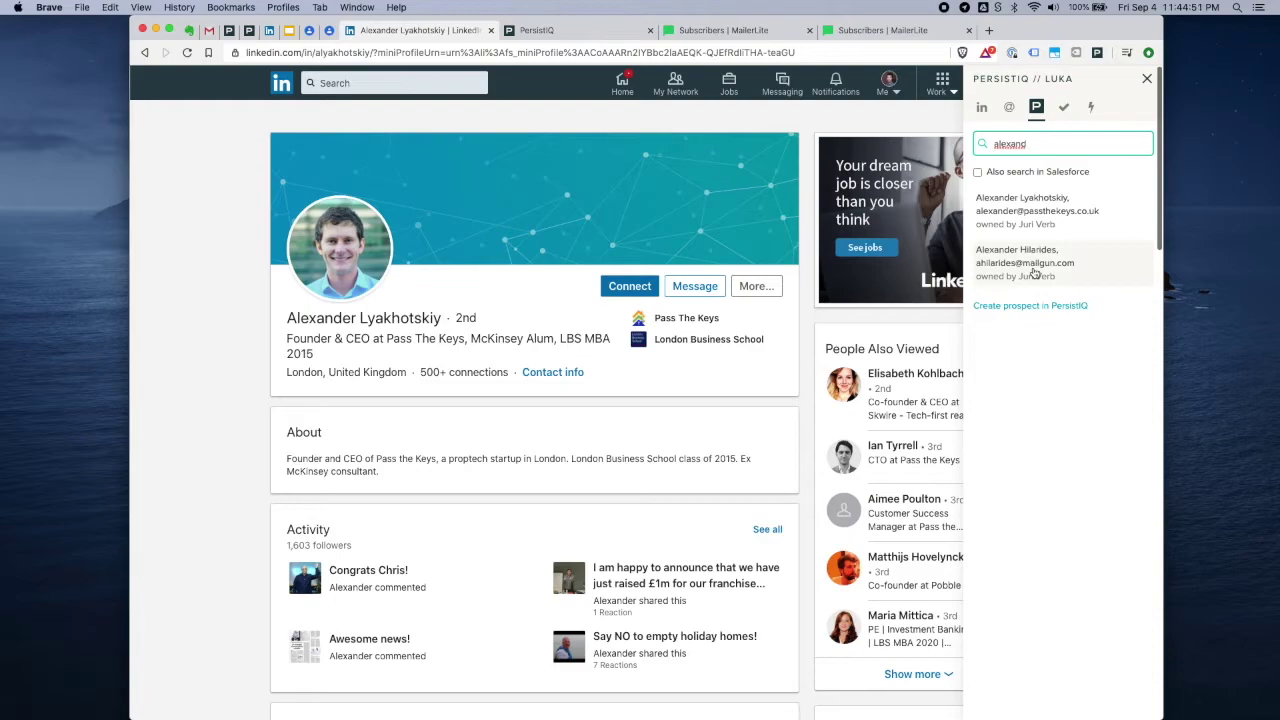
{"action": "scroll", "coordinate": [466, 340], "scroll_direction": "down", "scroll_amount": 5}
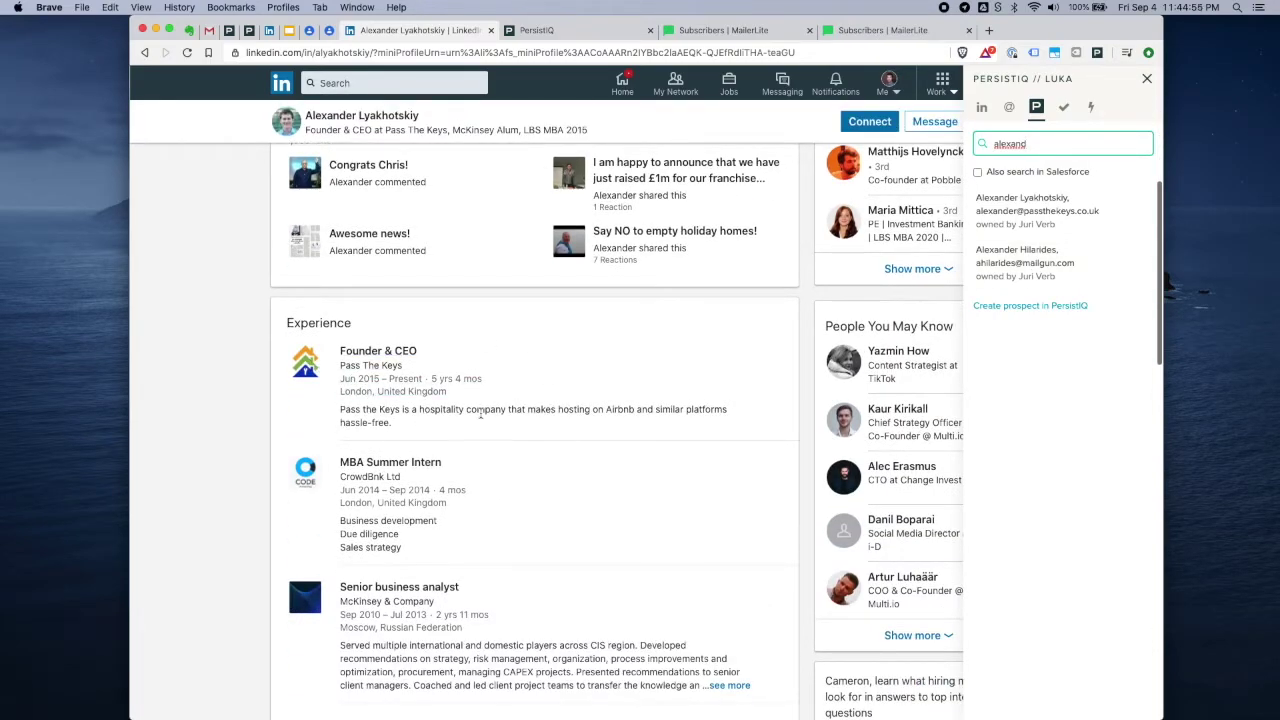
{"action": "double_click", "coordinate": [455, 411]}
{"action": "left_click_drag", "start_coordinate": [455, 411], "coordinate": [561, 426]}
{"action": "left_click", "coordinate": [561, 426]}
{"action": "scroll", "coordinate": [667, 422], "scroll_direction": "up", "scroll_amount": 3}
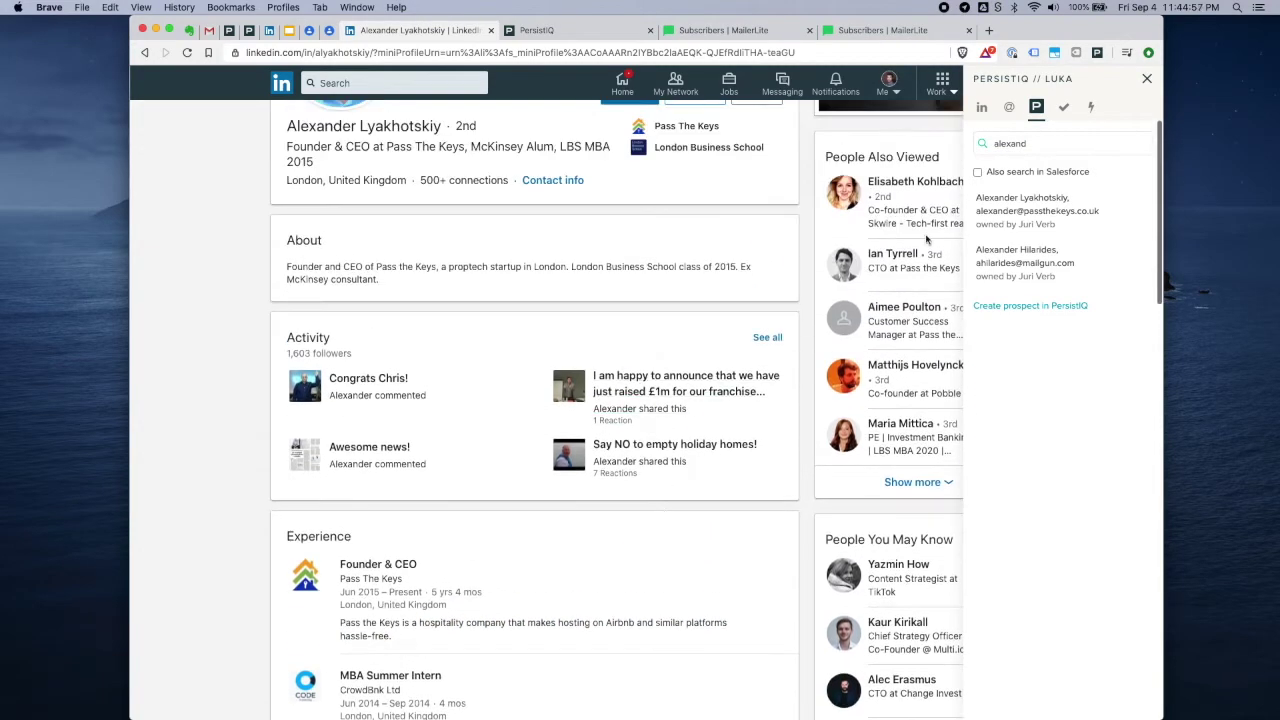
{"action": "scroll", "coordinate": [694, 286], "scroll_direction": "up", "scroll_amount": 3}
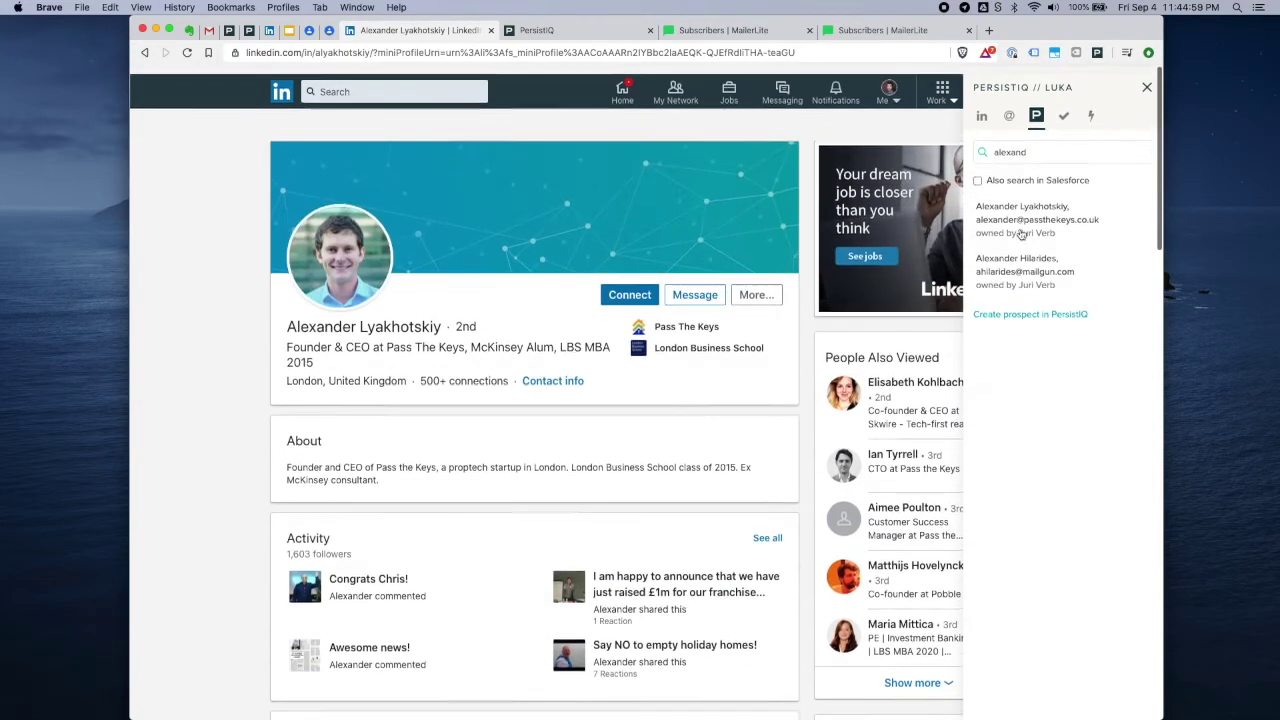
{"action": "left_click", "coordinate": [1070, 205]}
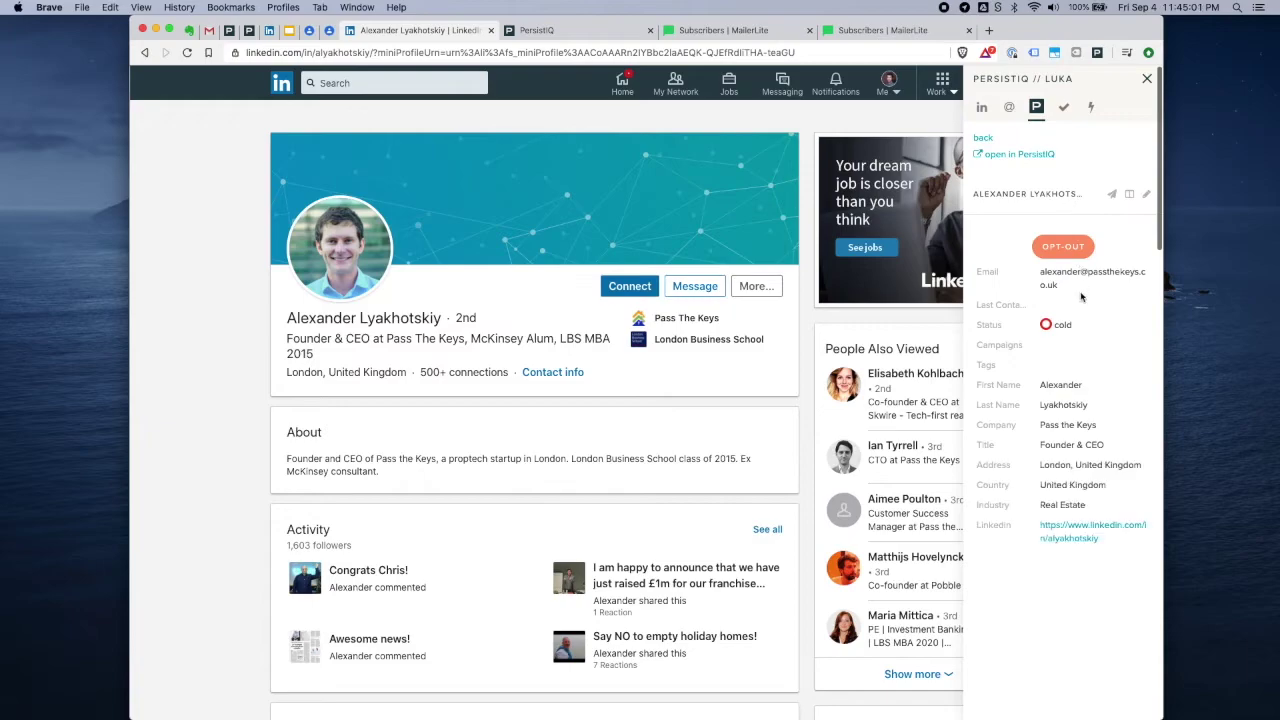
- Edit the prospect record and set its Hook field to "raising the £1m round of funding"
{"action": "left_click", "coordinate": [1145, 193]}
{"action": "scroll", "coordinate": [1056, 432], "scroll_direction": "down", "scroll_amount": 10}
{"action": "left_click", "coordinate": [1000, 553]}
{"action": "scroll", "coordinate": [458, 397], "scroll_direction": "down", "scroll_amount": 3}
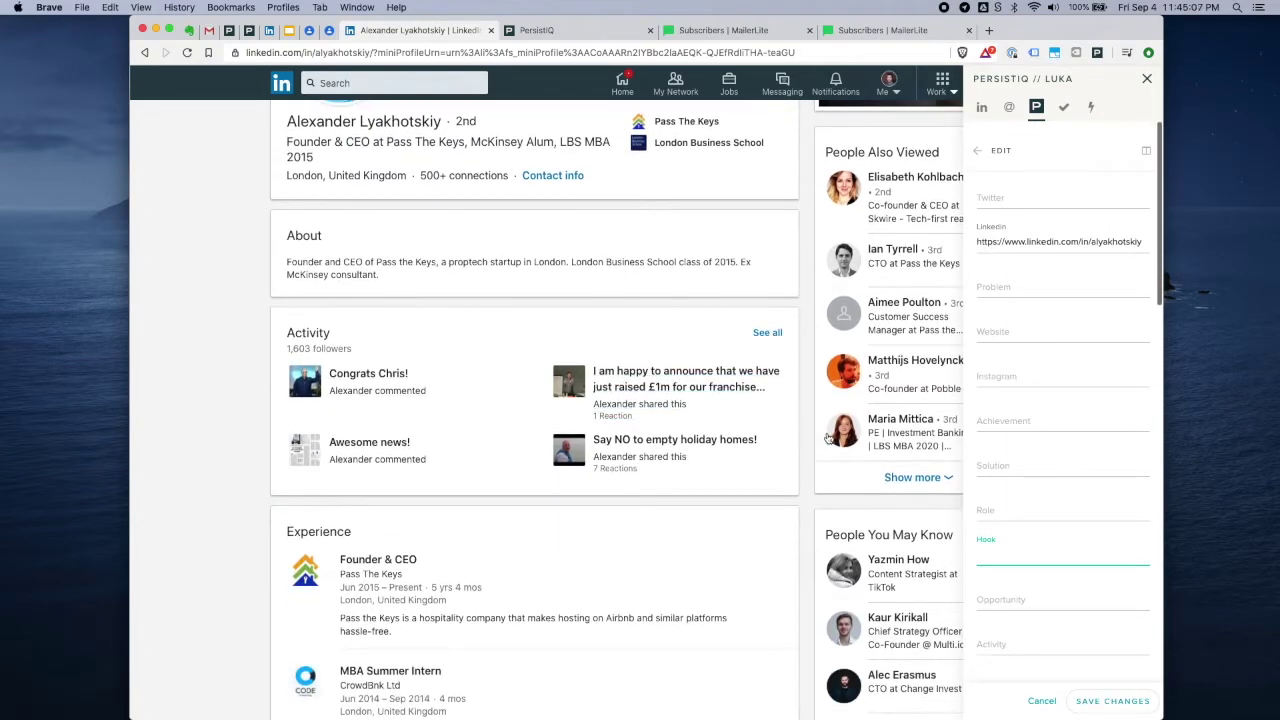
{"action": "scroll", "coordinate": [470, 300], "scroll_direction": "down", "scroll_amount": 3}
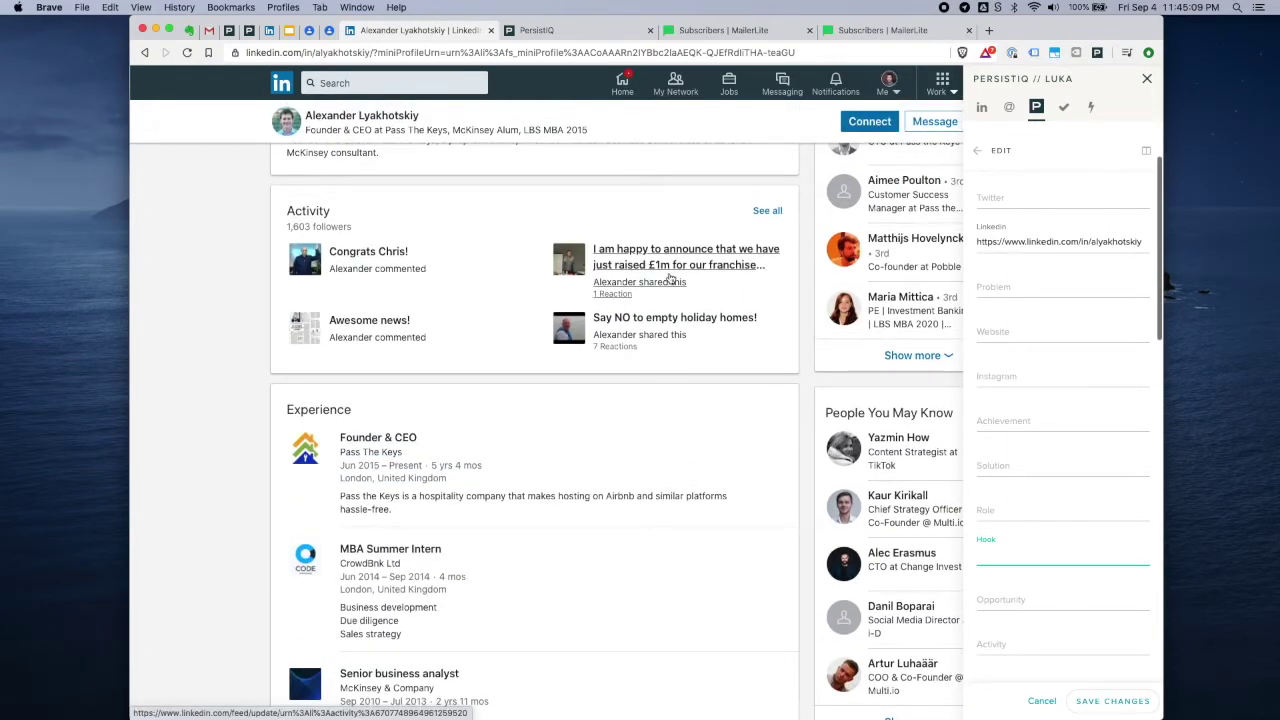
{"action": "type", "text": "raising the £1m"}
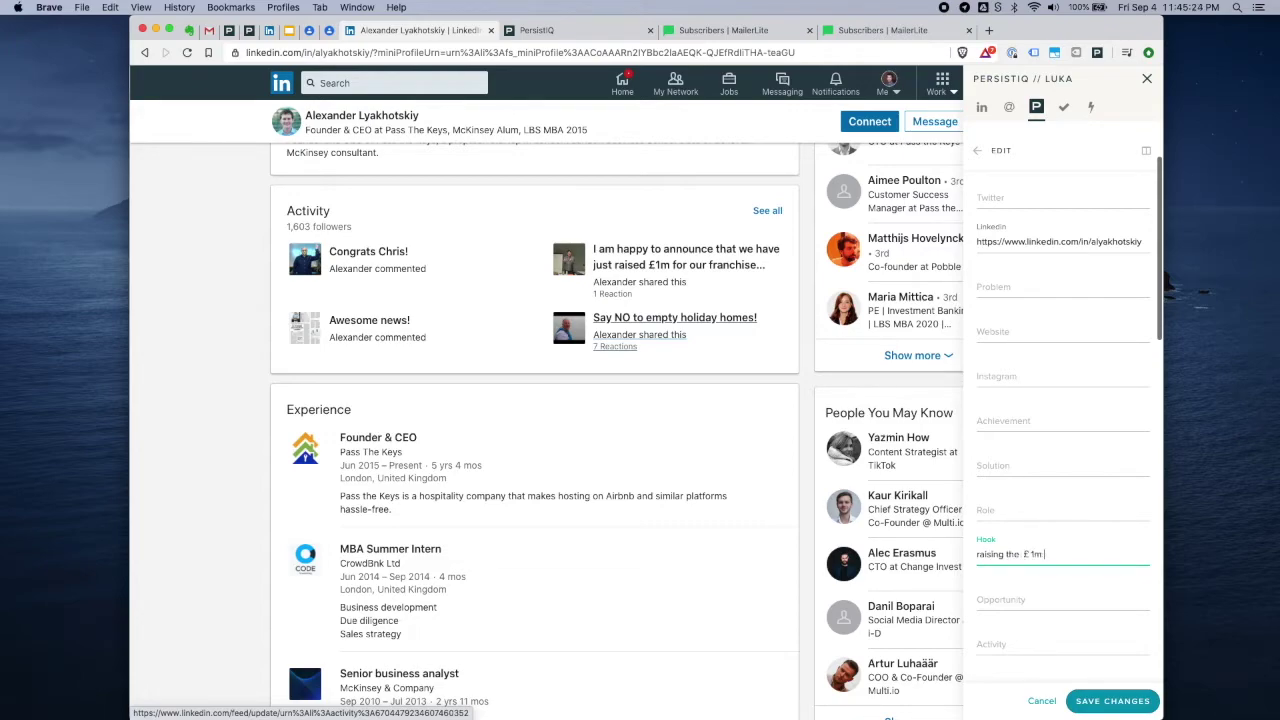
{"action": "type", "text": " round of funding"}
- Set the Opportunity field to "setting up an email automation strategy to convert more of your Airbnb hosts into Pass The Keys customers"
{"action": "left_click", "coordinate": [998, 596]}
{"action": "scroll", "coordinate": [998, 596], "scroll_direction": "down", "scroll_amount": 1}
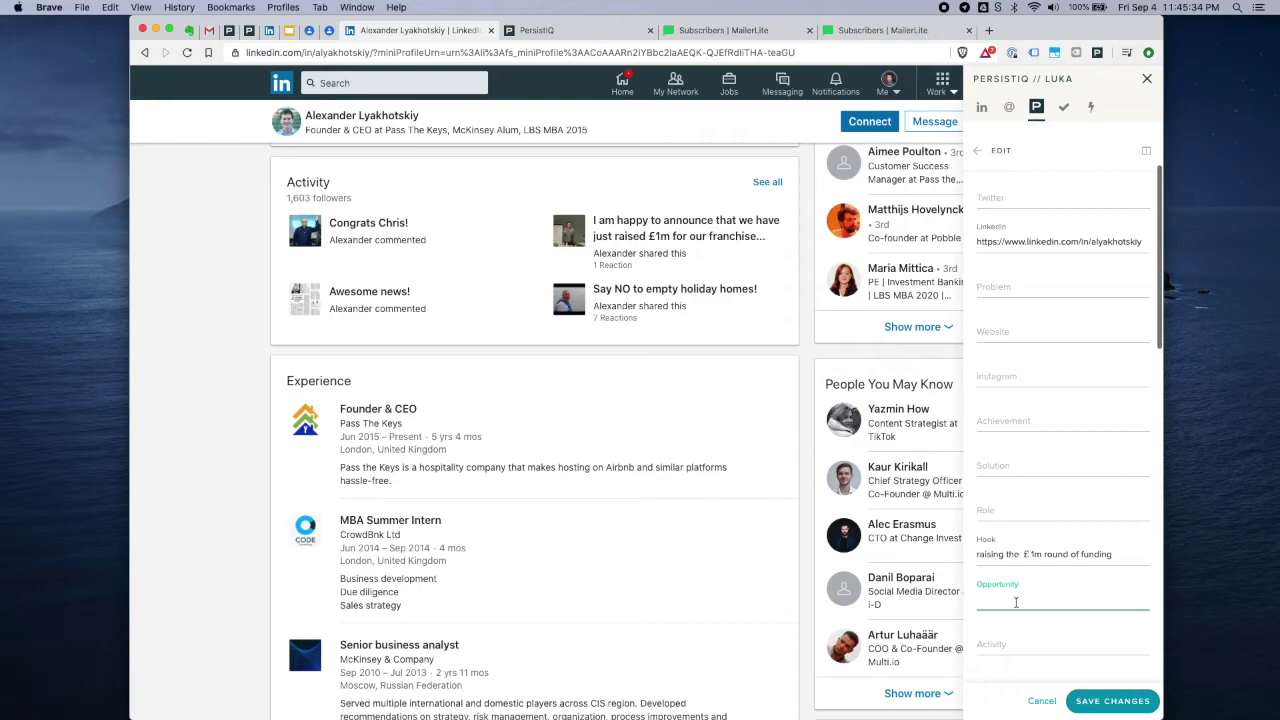
{"action": "type", "text": "setting up an email automation strategy to convert more of your"}
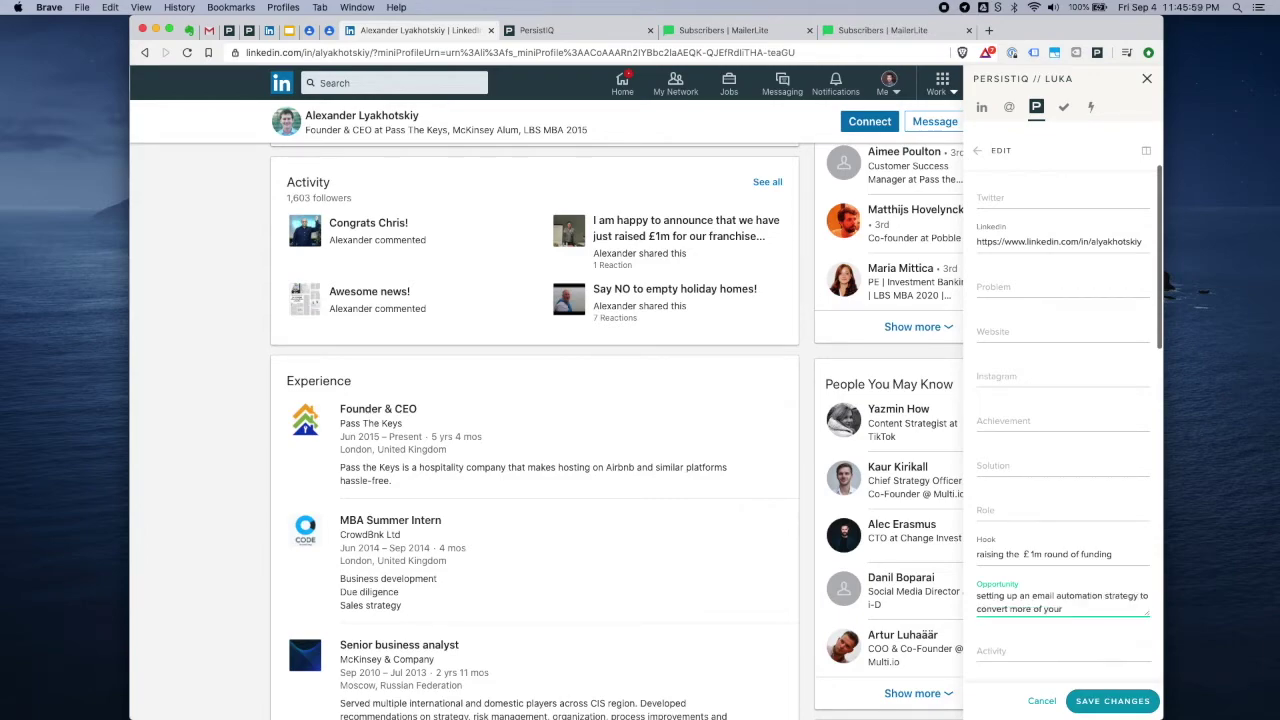
{"action": "double_click", "coordinate": [350, 467]}
{"action": "left_click", "coordinate": [353, 472]}
{"action": "left_click", "coordinate": [357, 463]}
{"action": "left_click_drag", "start_coordinate": [511, 470], "coordinate": [632, 470]}
{"action": "double_click", "coordinate": [575, 470]}
{"action": "left_click", "coordinate": [575, 470]}
{"action": "double_click", "coordinate": [575, 470]}
{"action": "left_click", "coordinate": [615, 470]}
{"action": "left_click_drag", "start_coordinate": [632, 468], "coordinate": [631, 481]}
{"action": "left_click", "coordinate": [631, 481]}
{"action": "left_click", "coordinate": [1087, 608]}
{"action": "type", "text": "Airbnb hosts"}
{"action": "type", "text": "into Pass The Keys customers"}
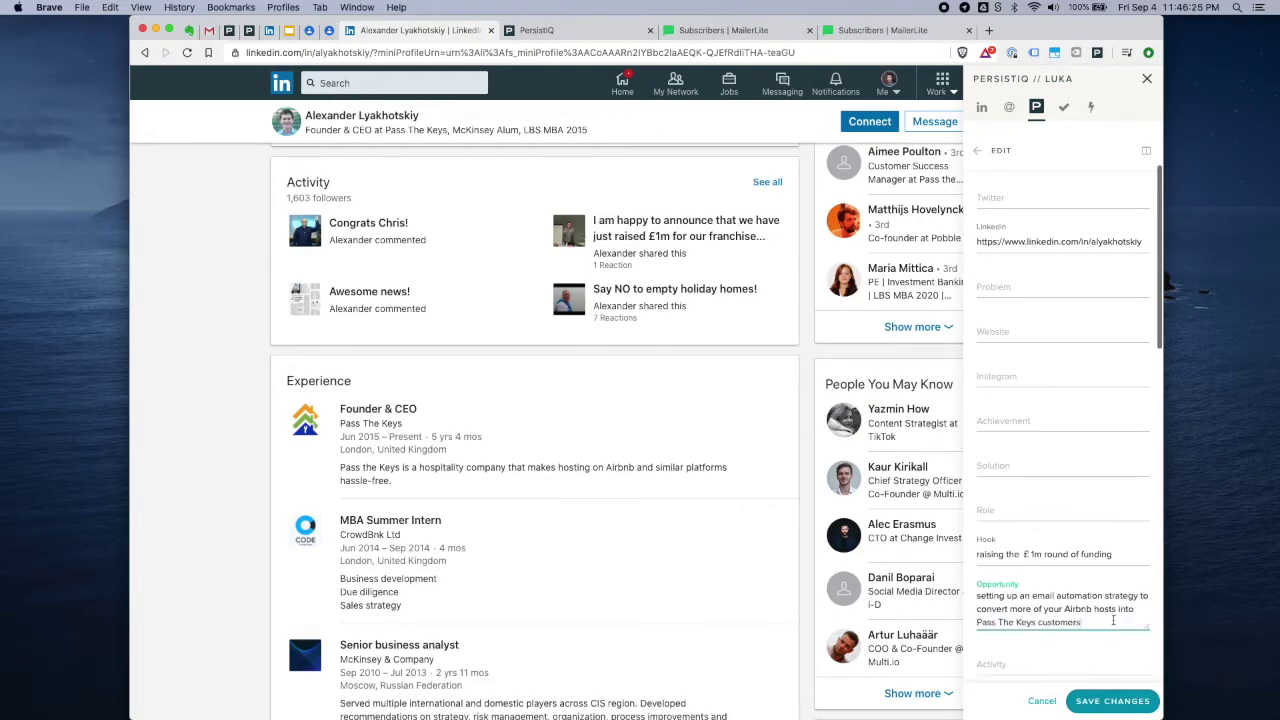
- Proofread the wording of the Opportunity field about converting Airbnb hosts
{"action": "scroll", "coordinate": [1061, 596], "scroll_direction": "down", "scroll_amount": 1}
{"action": "left_click_drag", "start_coordinate": [979, 590], "coordinate": [1075, 603]}
{"action": "double_click", "coordinate": [1027, 592]}
{"action": "left_click", "coordinate": [1074, 603]}
{"action": "left_click", "coordinate": [1075, 603]}
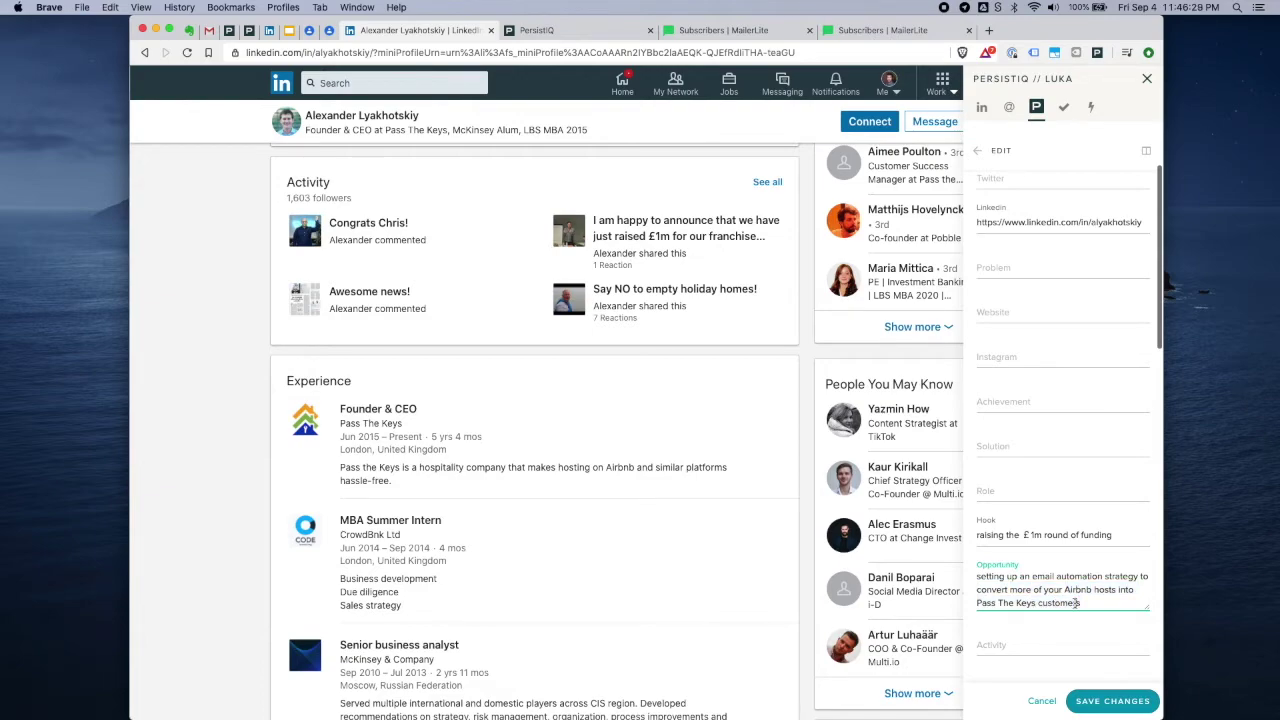
{"action": "left_click_drag", "start_coordinate": [977, 603], "coordinate": [1084, 603]}
{"action": "left_click", "coordinate": [1089, 604]}
{"action": "scroll", "coordinate": [1037, 644], "scroll_direction": "down", "scroll_amount": 1}
- Examine the profile's About, Activity and Experience sections for a detail suited to the prospect's Activity field
{"action": "left_click", "coordinate": [1009, 648]}
{"action": "scroll", "coordinate": [654, 436], "scroll_direction": "up", "scroll_amount": 5}
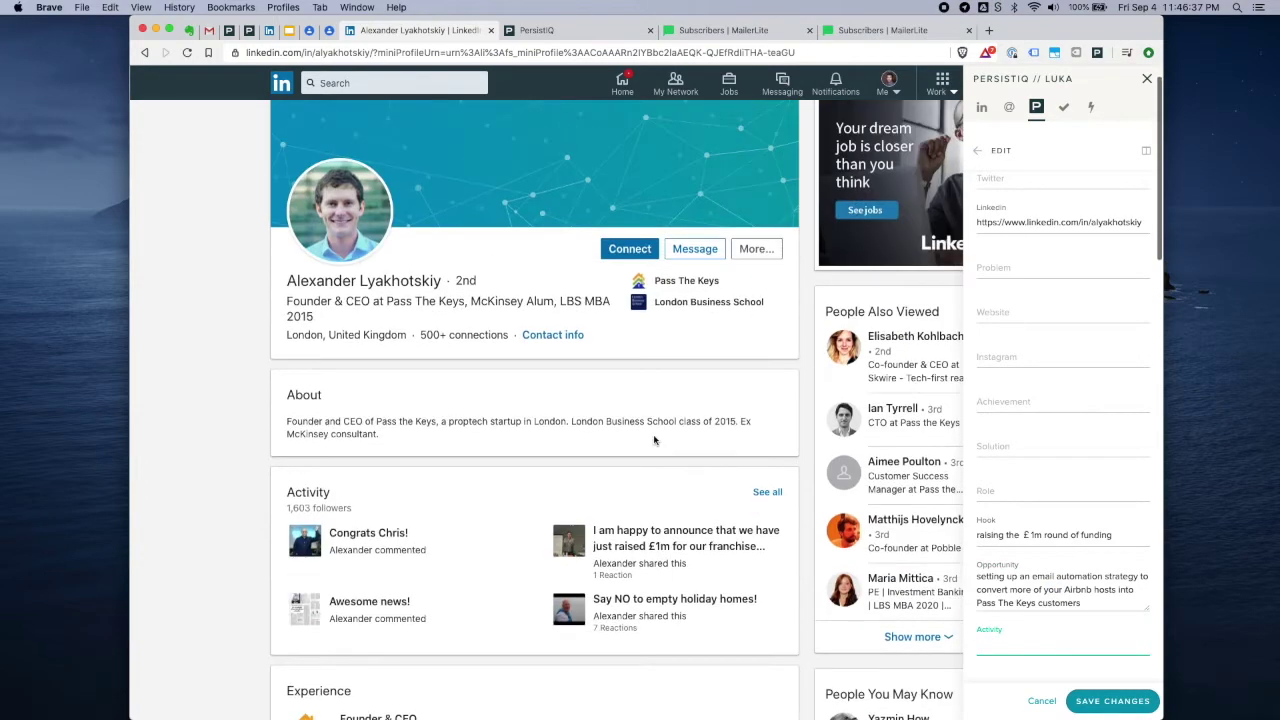
{"action": "left_click", "coordinate": [303, 419]}
{"action": "left_click_drag", "start_coordinate": [297, 428], "coordinate": [378, 434]}
{"action": "left_click", "coordinate": [508, 433]}
{"action": "scroll", "coordinate": [586, 442], "scroll_direction": "down", "scroll_amount": 5}
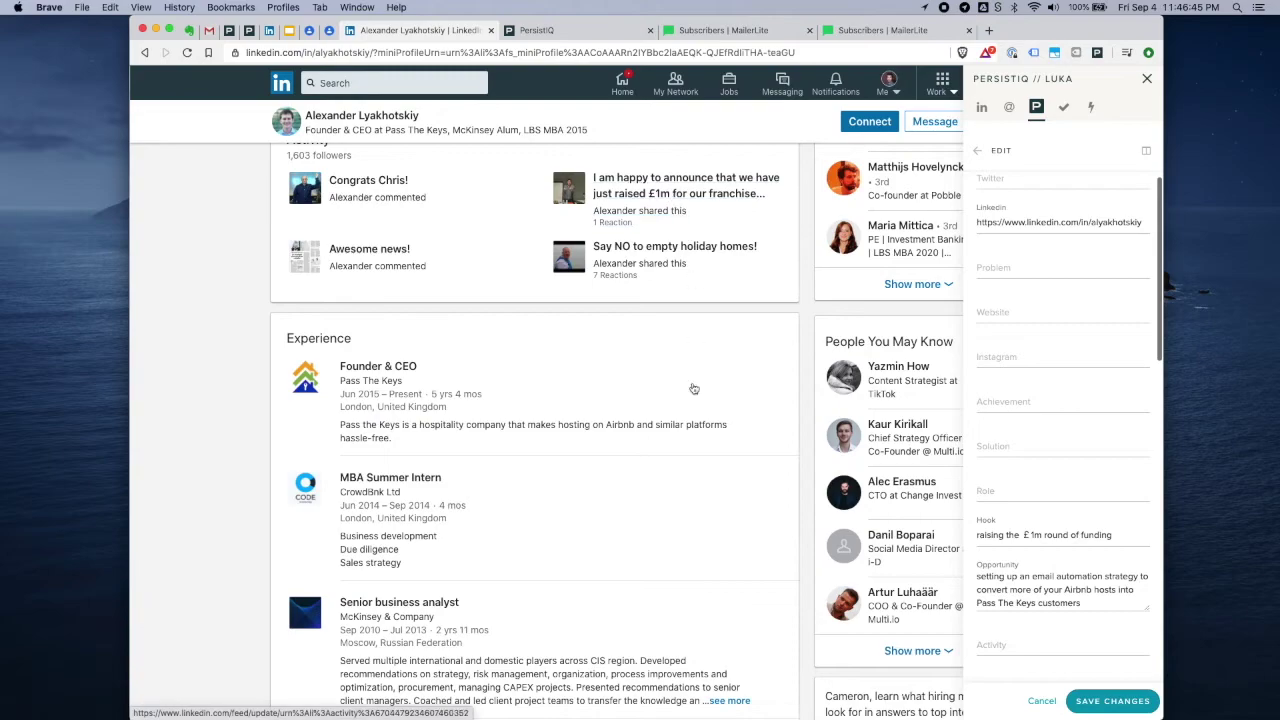
{"action": "scroll", "coordinate": [690, 380], "scroll_direction": "down", "scroll_amount": 5}
{"action": "scroll", "coordinate": [675, 420], "scroll_direction": "up", "scroll_amount": 10}
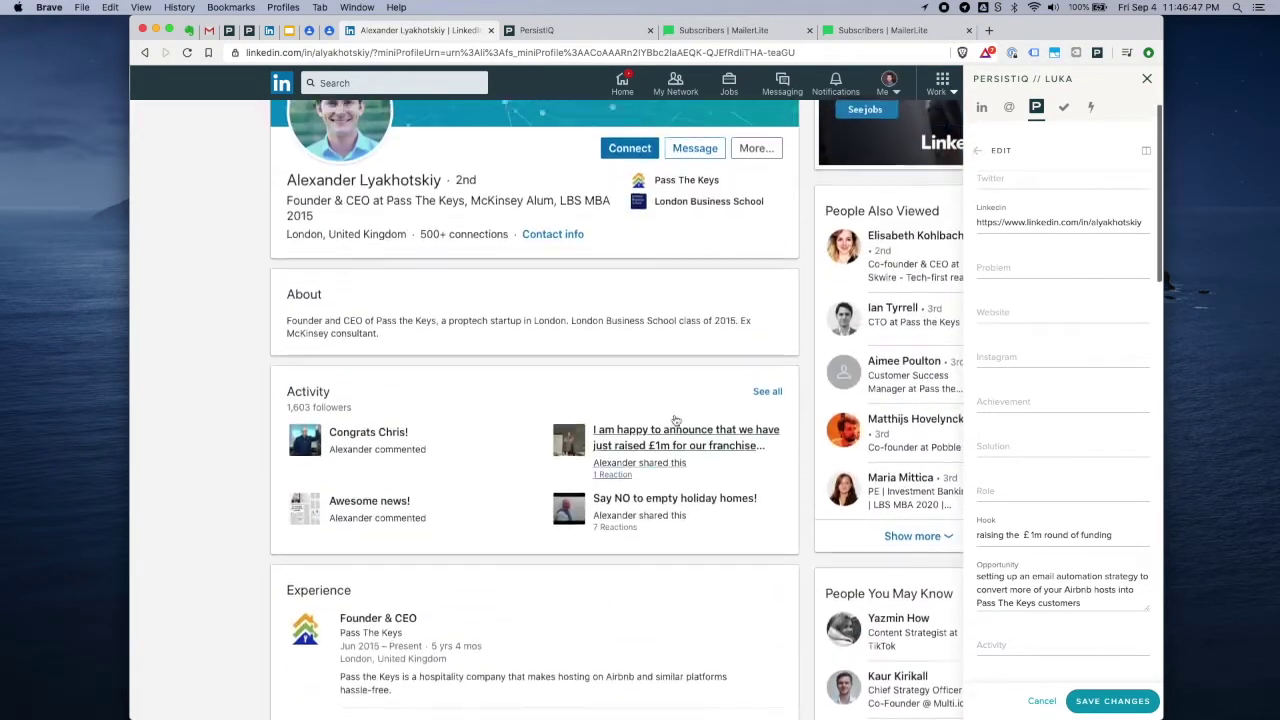
- Set the prospect's Activity field to "building your startup" and save the record changes
{"action": "left_click", "coordinate": [1018, 649]}
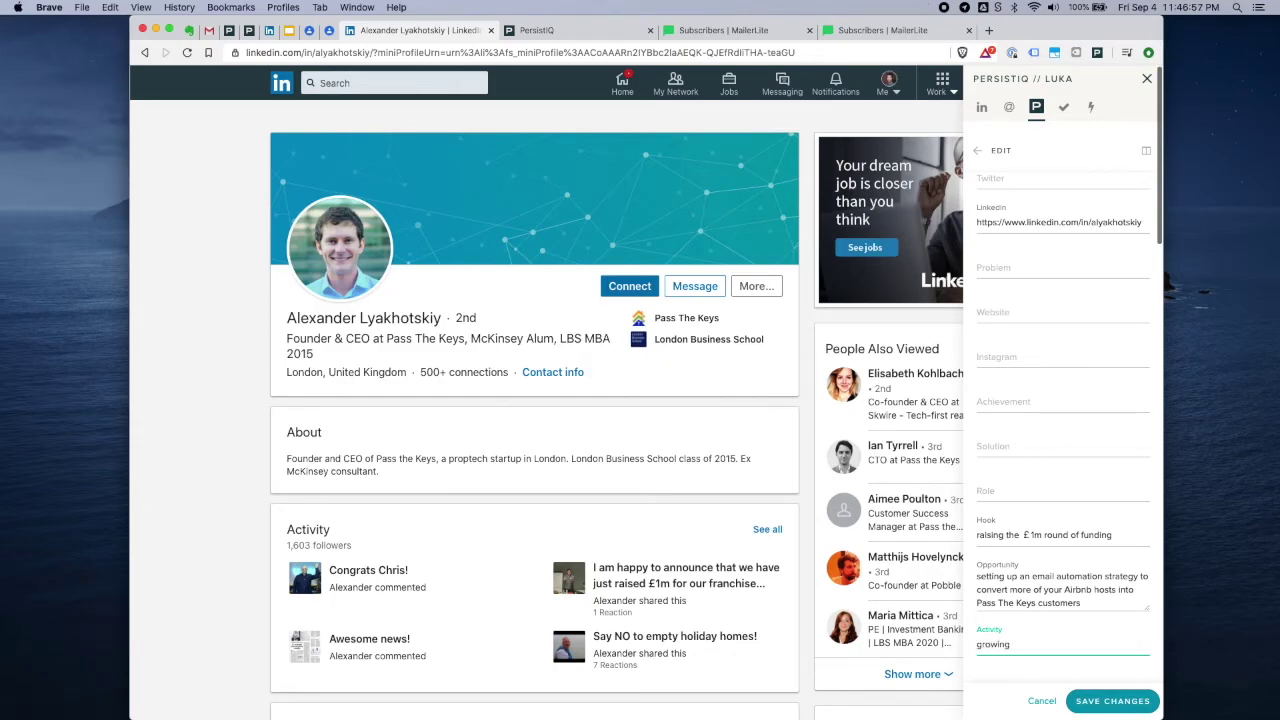
{"action": "key", "text": "BackSpace"}
{"action": "key", "text": "BackSpace"}
{"action": "key", "text": "BackSpace"}
{"action": "key", "text": "BackSpace"}
{"action": "key", "text": "BackSpace"}
{"action": "key", "text": "BackSpace"}
{"action": "key", "text": "BackSpace"}
{"action": "key", "text": "BackSpace"}
{"action": "key", "text": "BackSpace"}
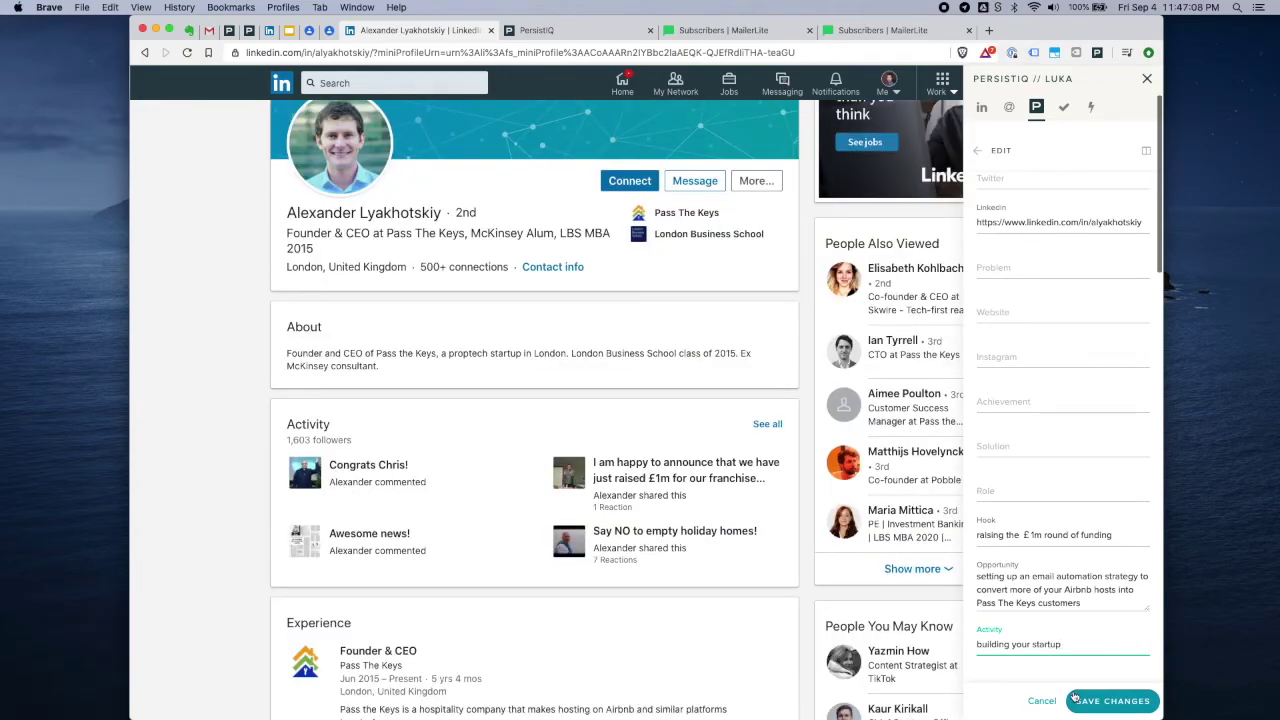
{"action": "left_click", "coordinate": [1075, 698]}
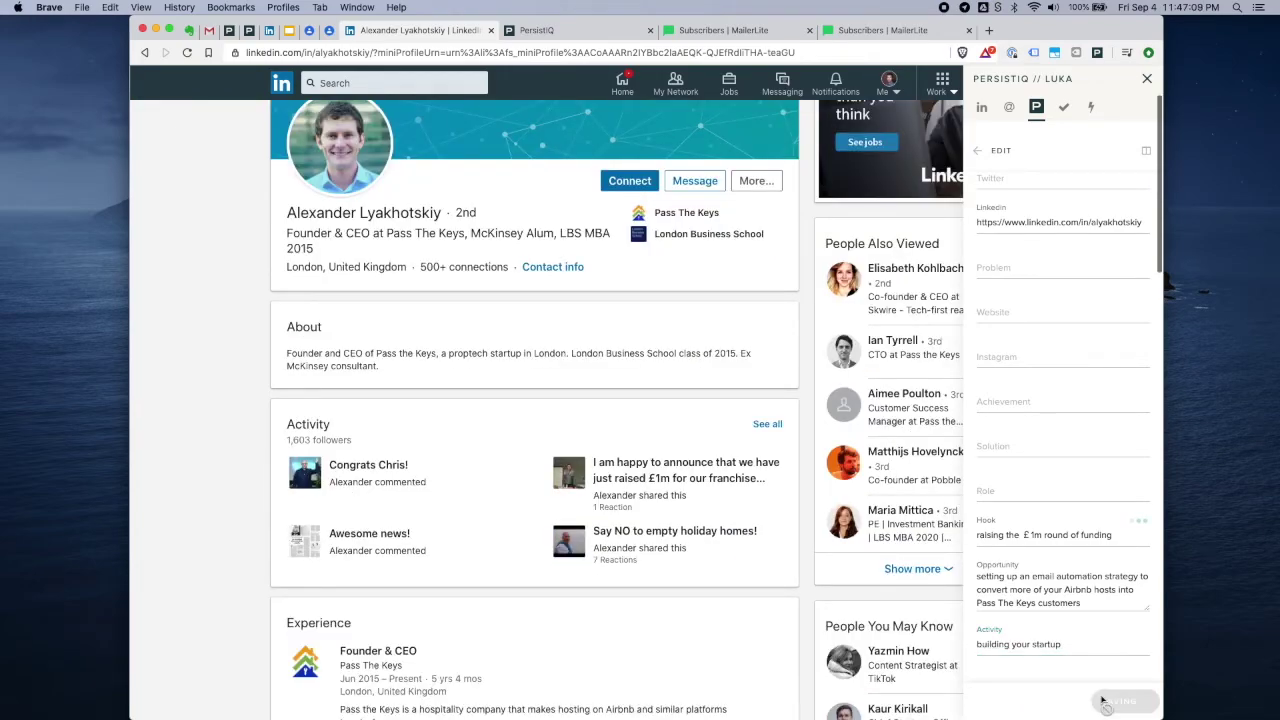
- Add the prospect to the LinkedIn Follow Up campaign with the default sender and start date, and close the PersistIQ extension
{"action": "scroll", "coordinate": [1090, 568], "scroll_direction": "down", "scroll_amount": 5}
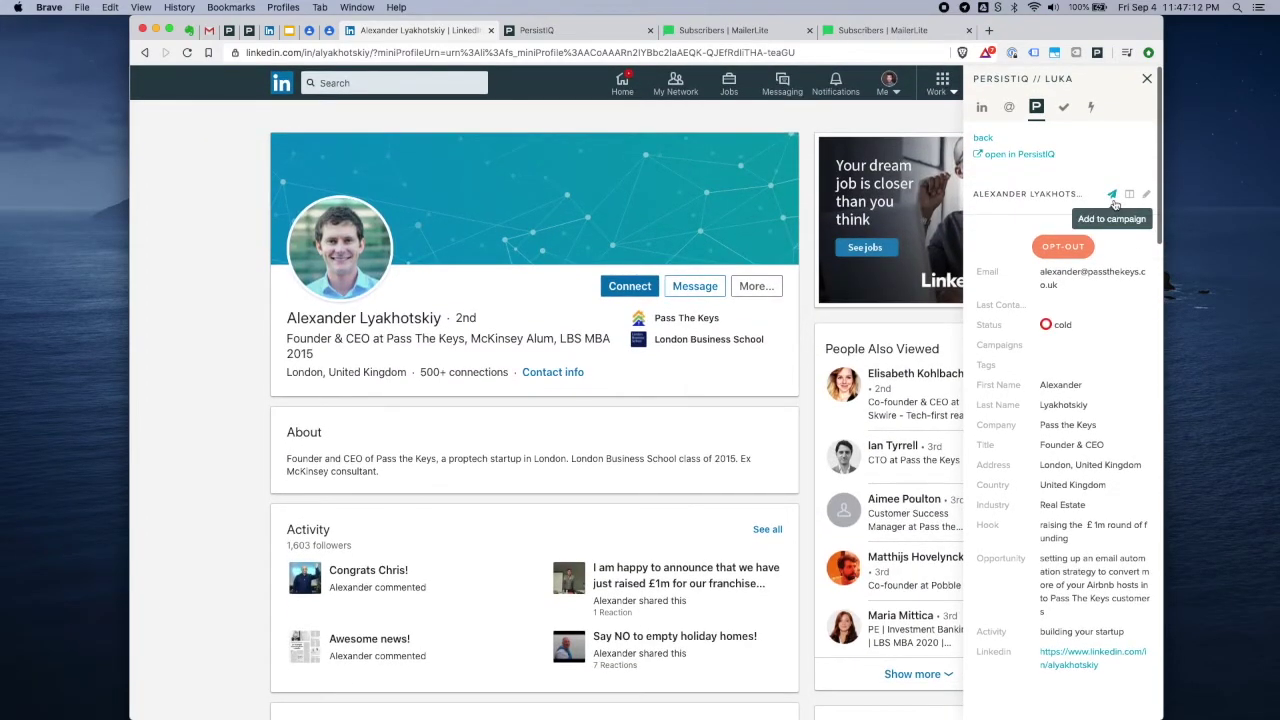
{"action": "left_click", "coordinate": [1112, 196]}
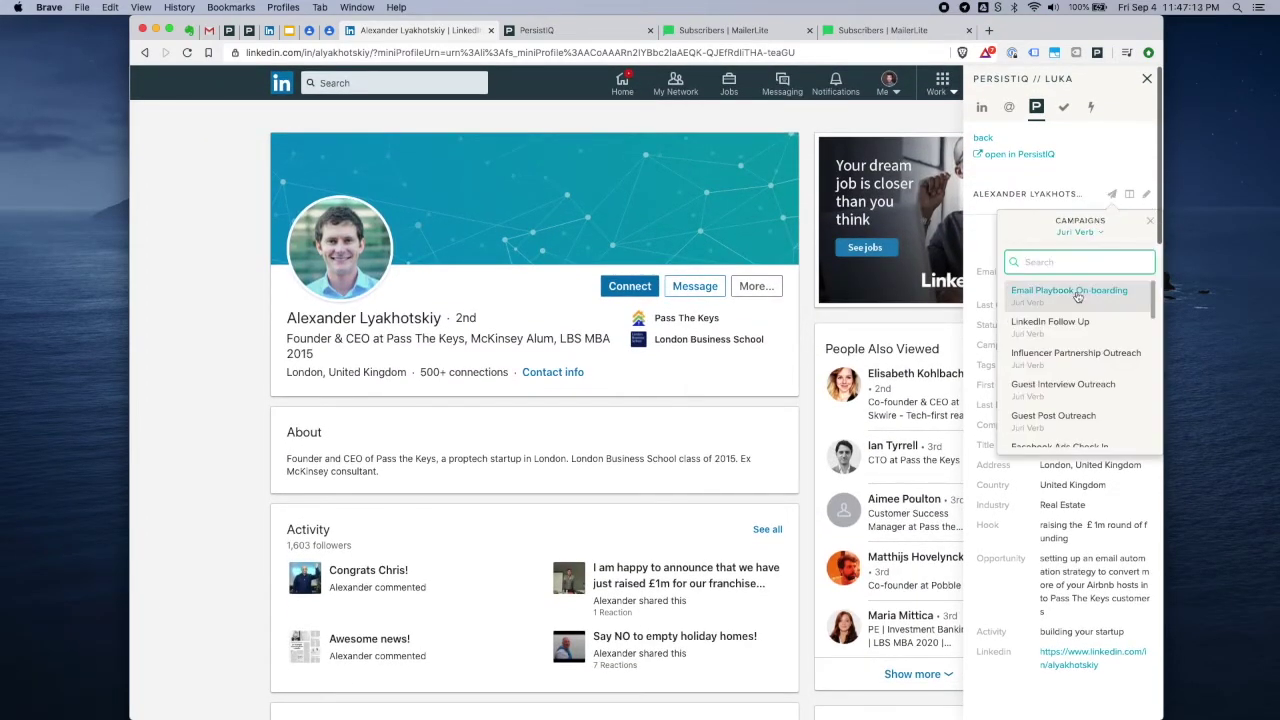
{"action": "left_click", "coordinate": [1087, 329]}
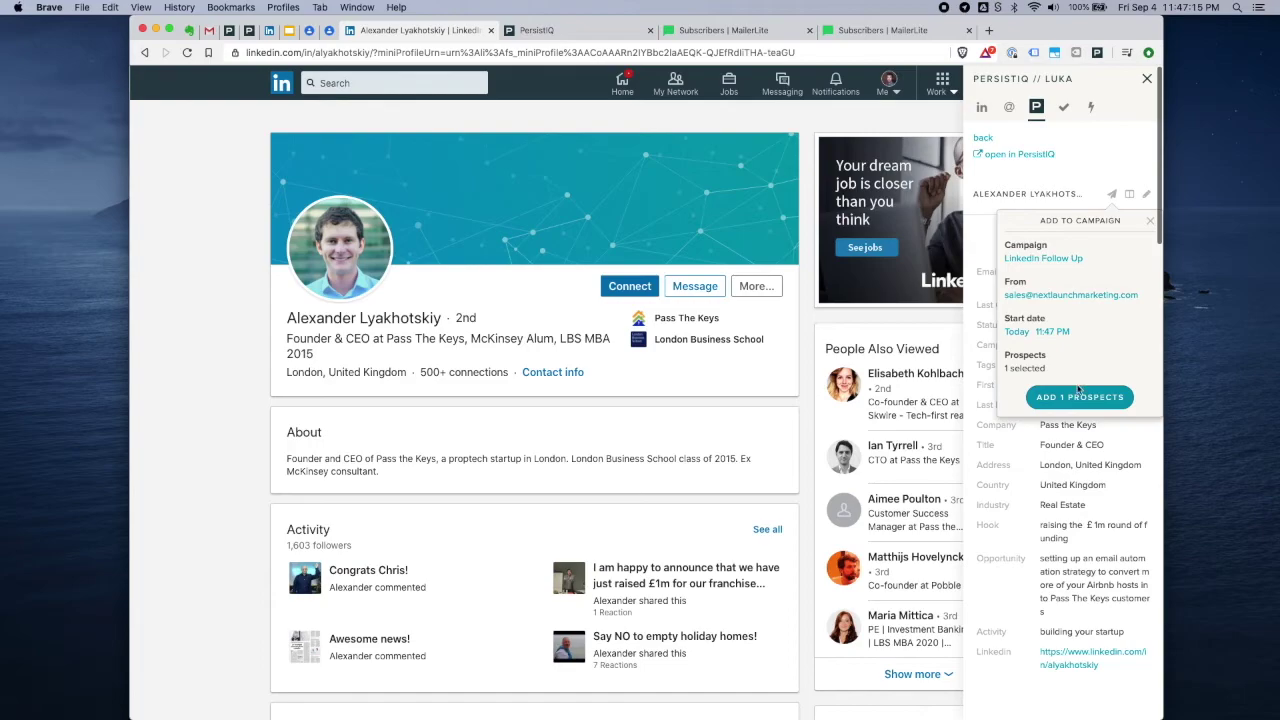
{"action": "left_click", "coordinate": [1080, 395]}
{"action": "left_click", "coordinate": [1150, 87]}
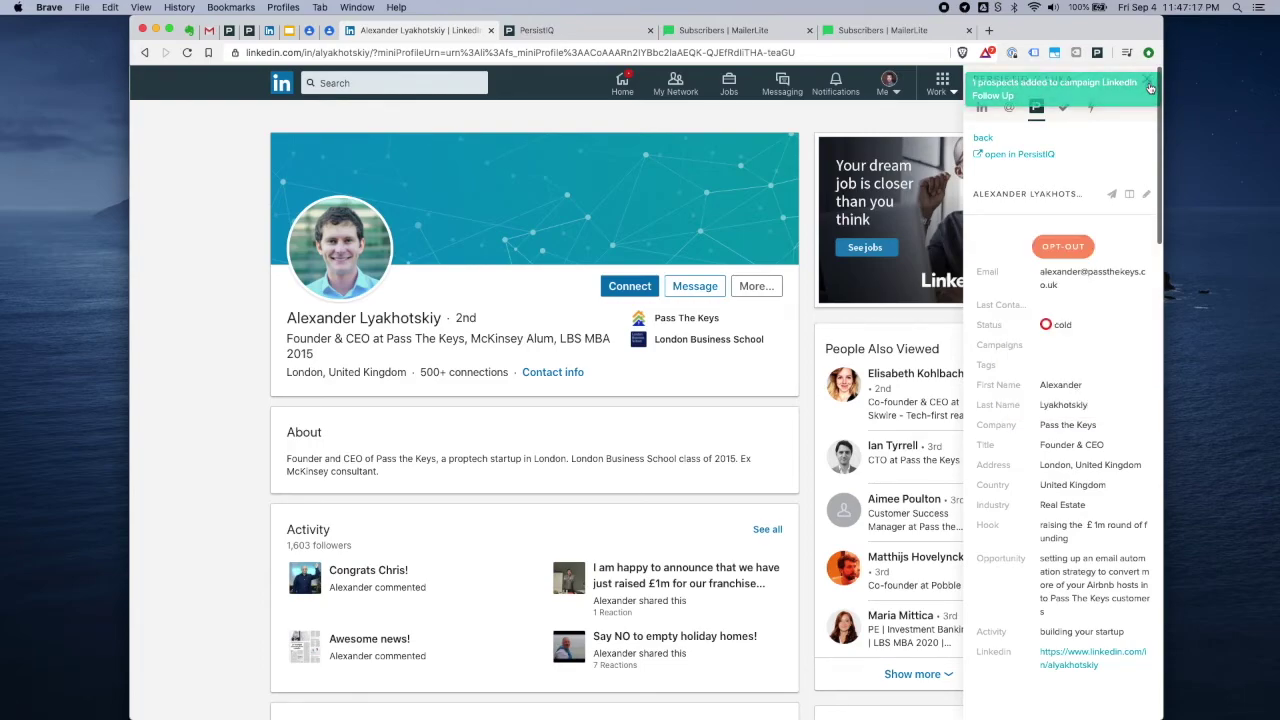
{"action": "left_click", "coordinate": [1148, 84]}
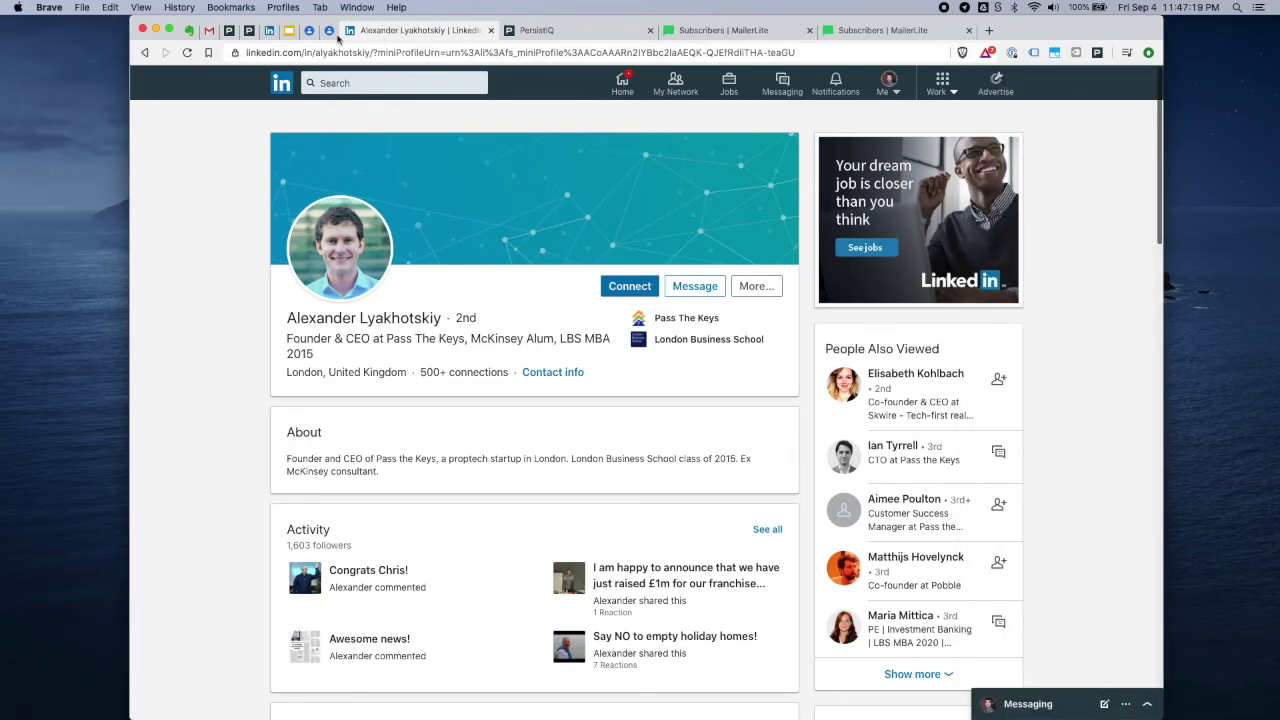
- Close the profile, switch to PersistIQ to refresh the LinkedIn Follow Up campaign summary, and check the Outbox's scheduled emails
{"action": "key", "text": "super+w"}
{"action": "left_click", "coordinate": [252, 33]}
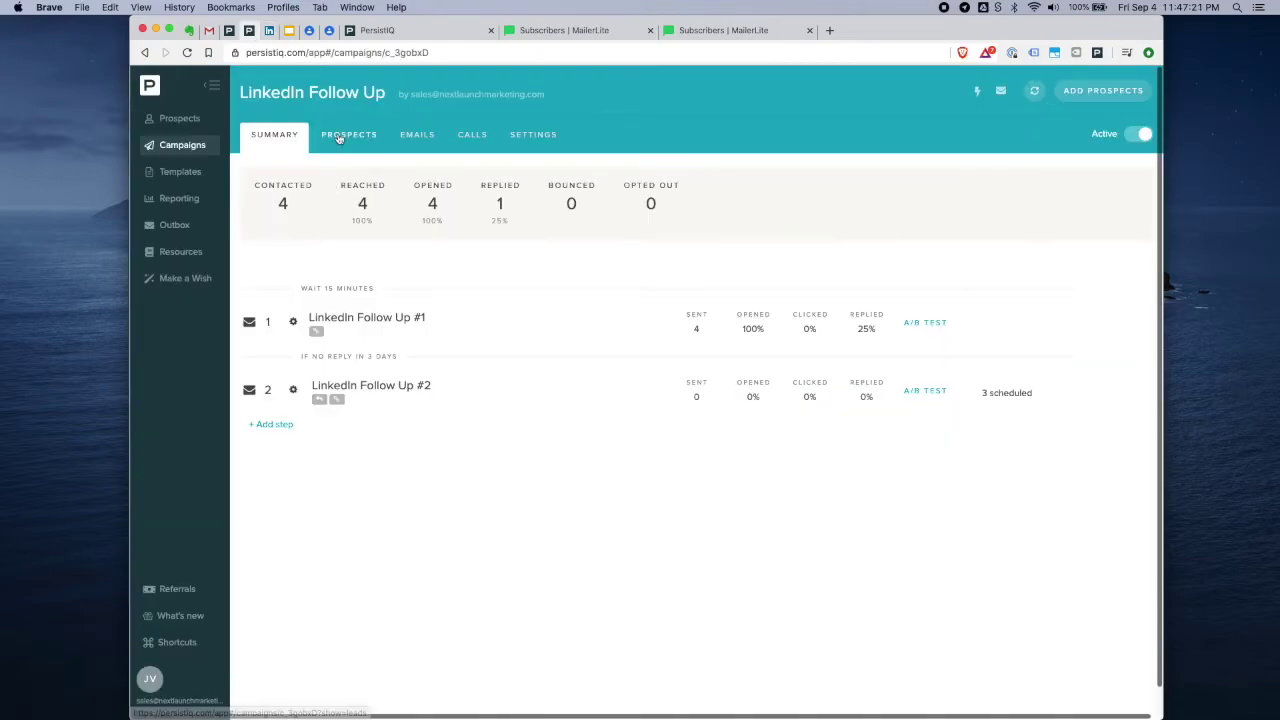
{"action": "left_click", "coordinate": [1034, 91]}
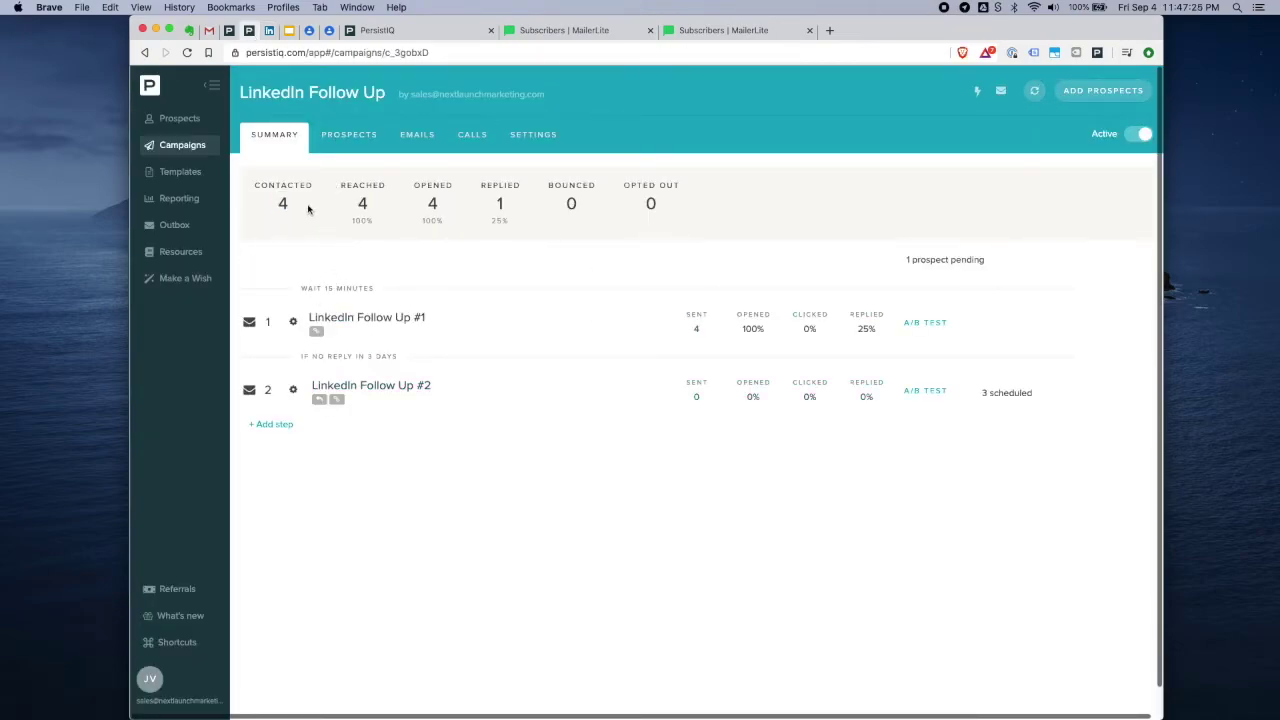
{"action": "left_click", "coordinate": [175, 226]}
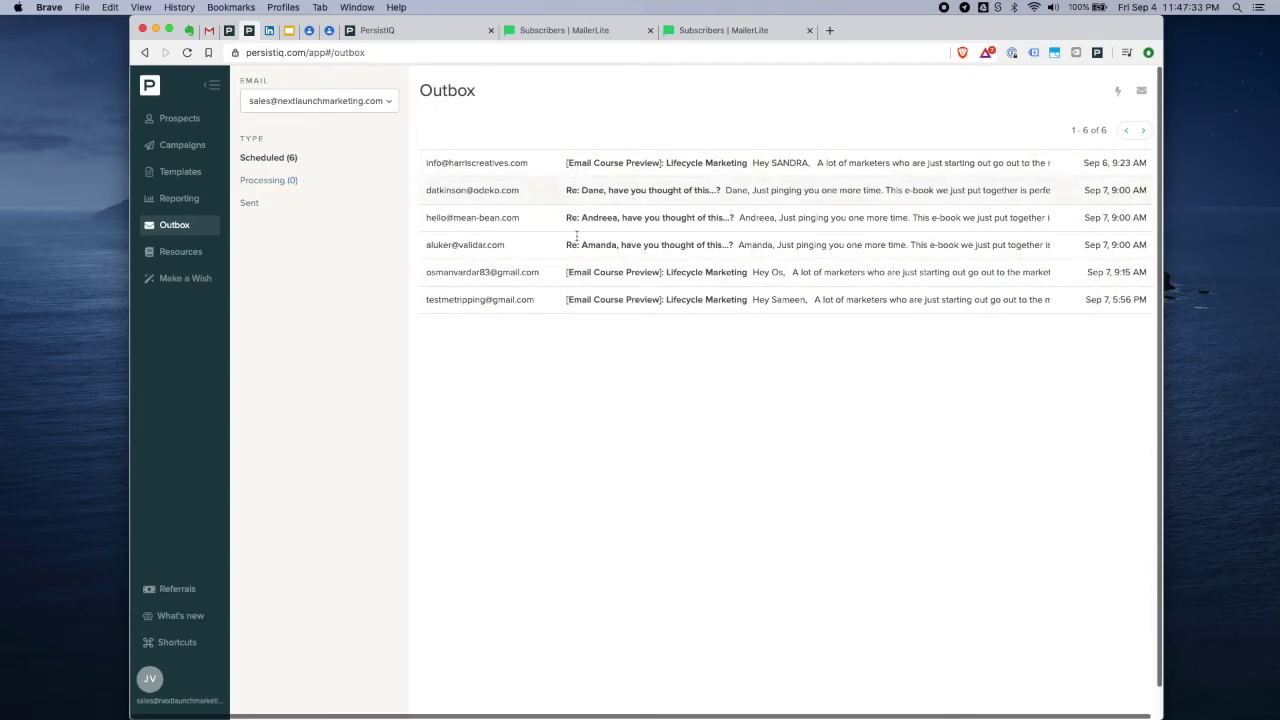
{"action": "left_click", "coordinate": [275, 158]}
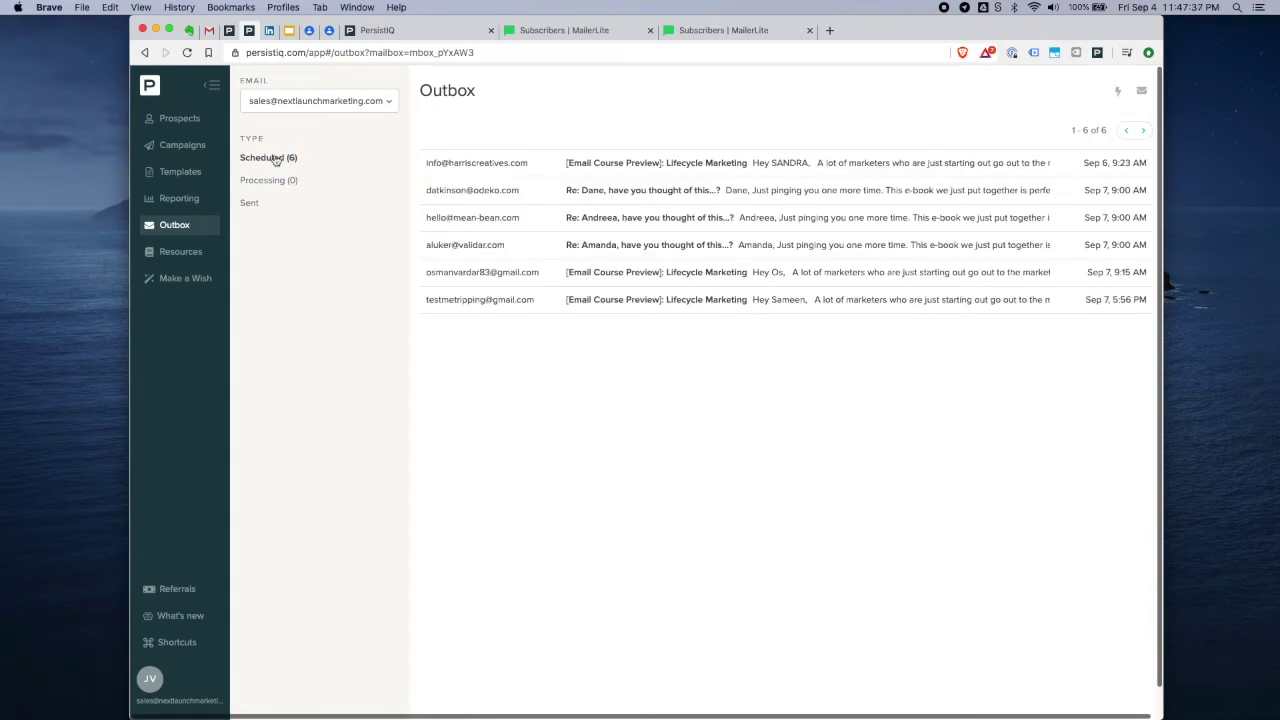
- Check the newly added prospect's campaign state and personalized fields in the LinkedIn Follow Up campaign's prospect list, and close the record
{"action": "left_click", "coordinate": [182, 145]}
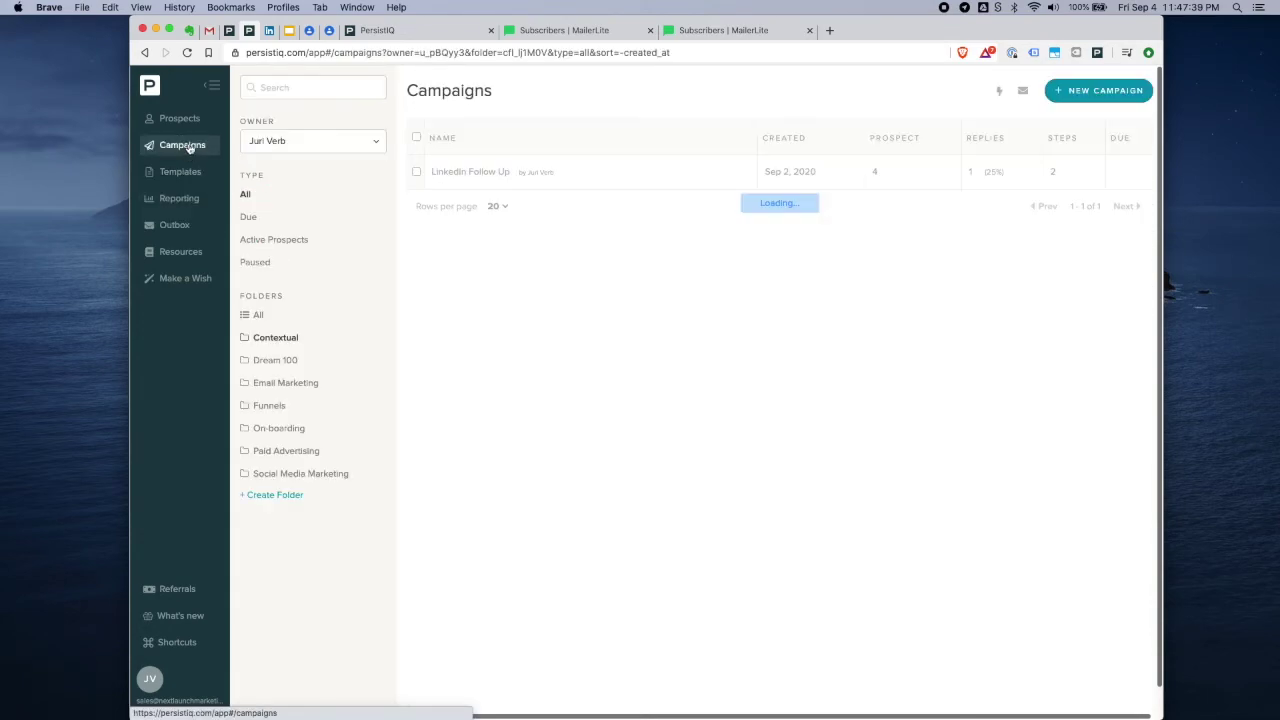
{"action": "left_click", "coordinate": [506, 188]}
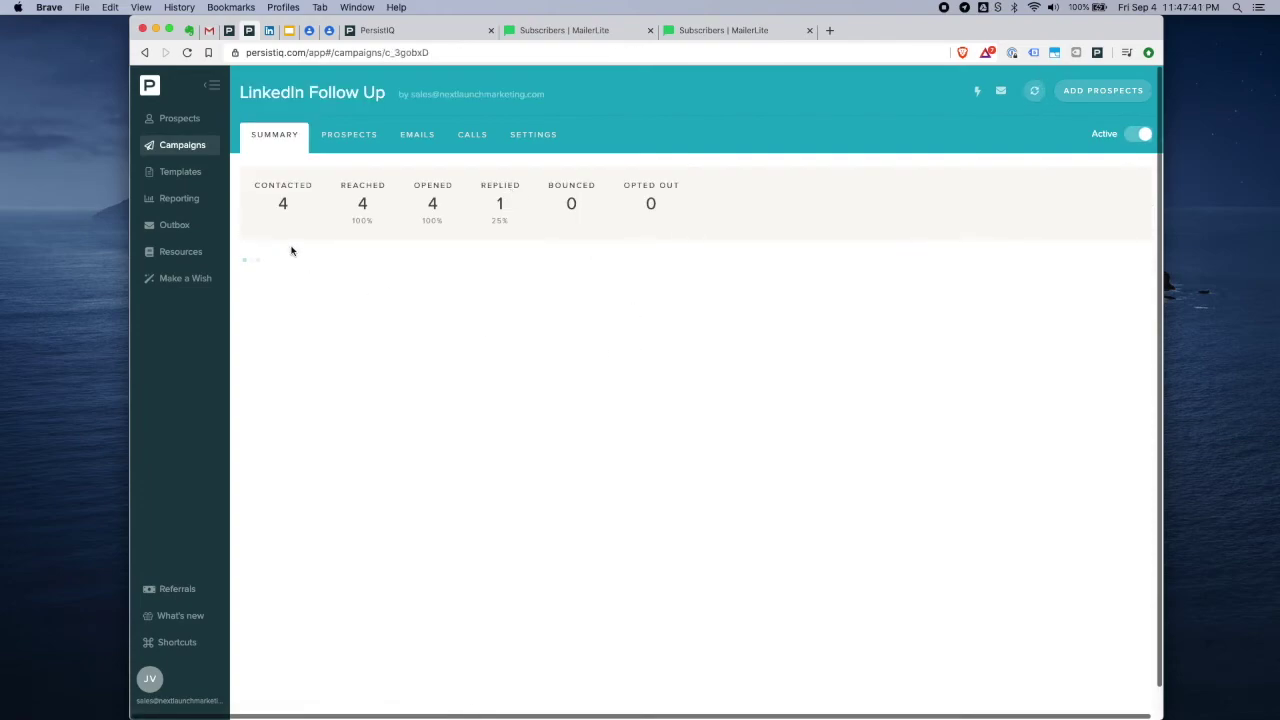
{"action": "left_click", "coordinate": [356, 138]}
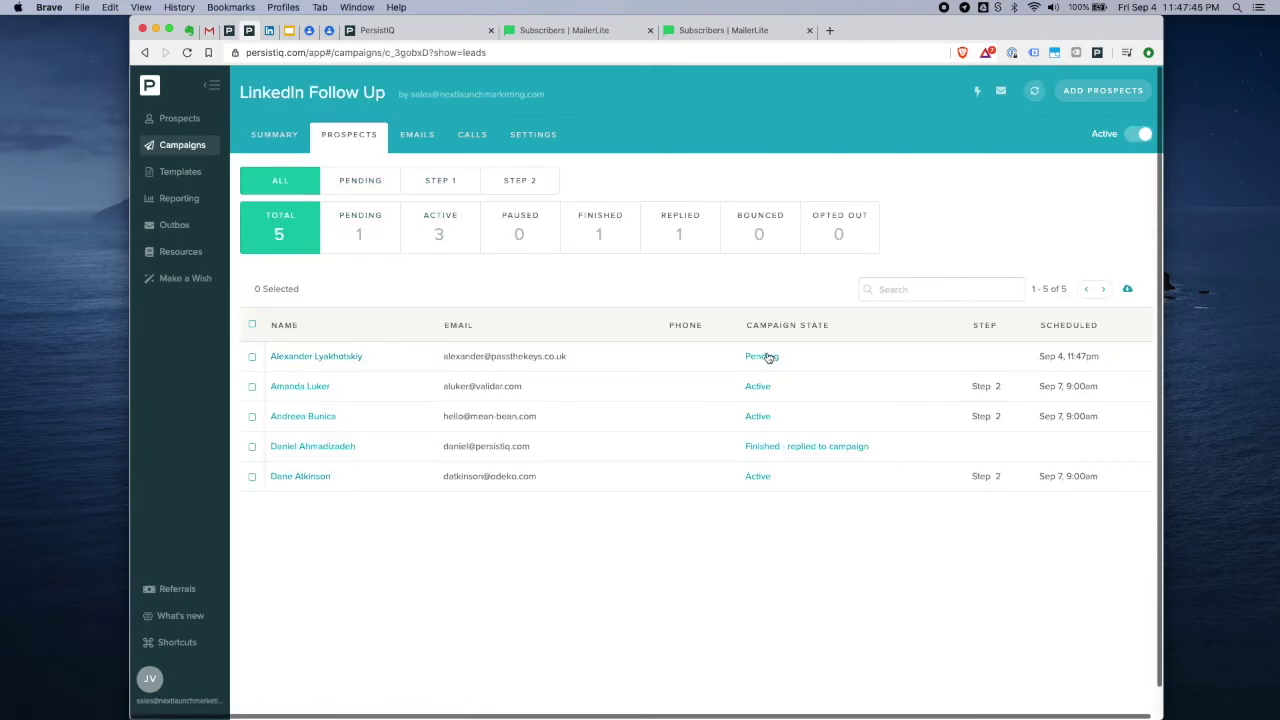
{"action": "left_click", "coordinate": [340, 360]}
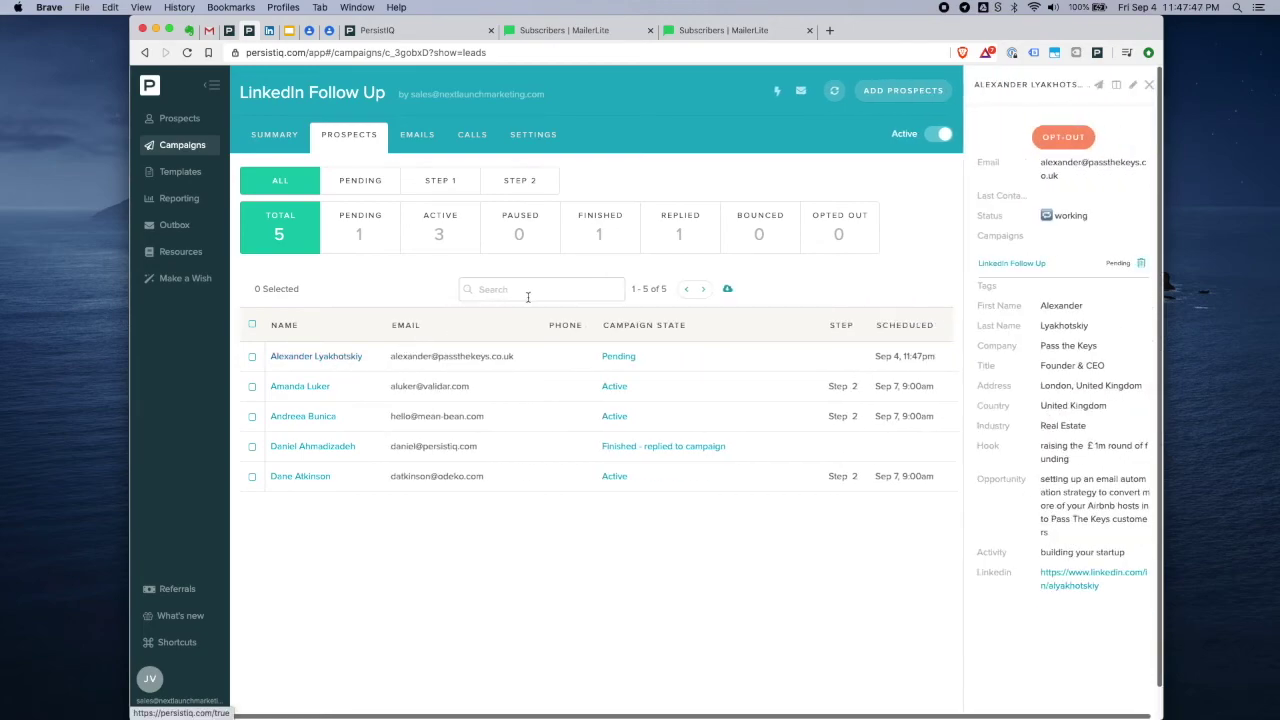
{"action": "left_click", "coordinate": [1150, 87]}
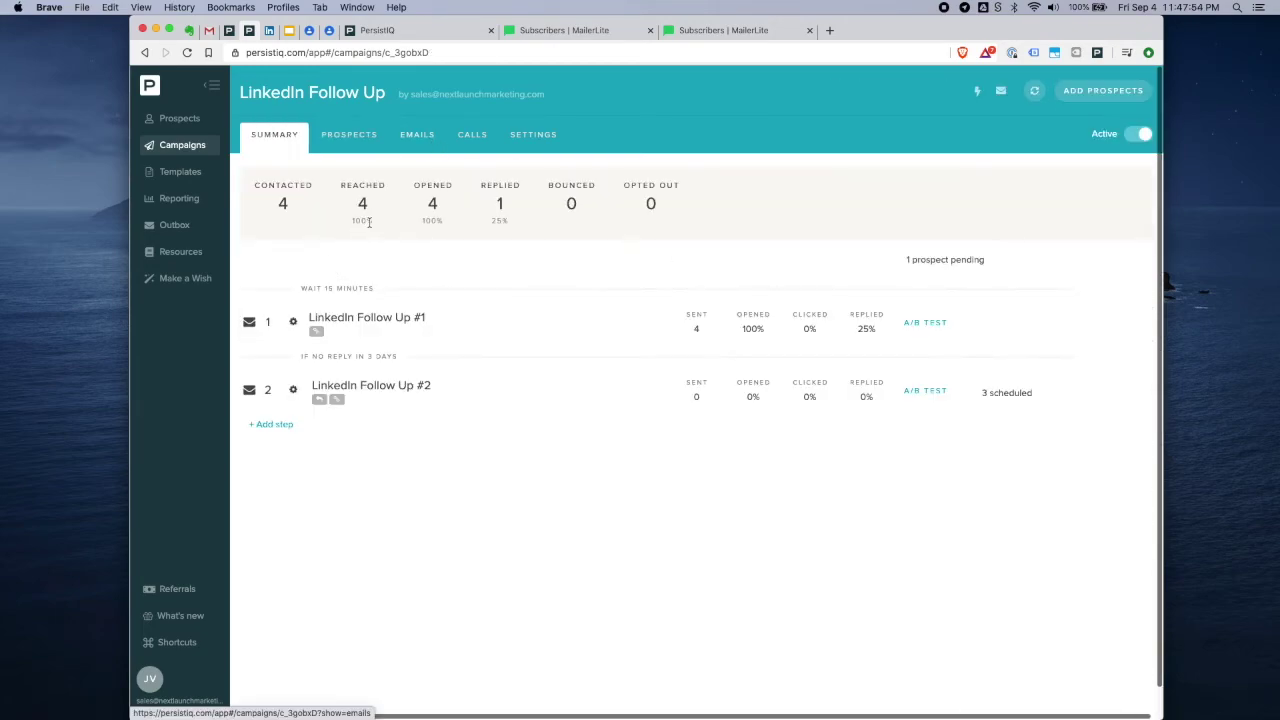
- Open the campaign's LinkedIn Follow Up #1 email step for review, and switch to the Google Docs guide on prospecting using LinkedIn
{"action": "left_click", "coordinate": [380, 319]}
{"action": "left_click", "coordinate": [777, 454]}
{"action": "key", "text": "ctrl+Up"}
{"action": "left_click", "coordinate": [564, 285]}
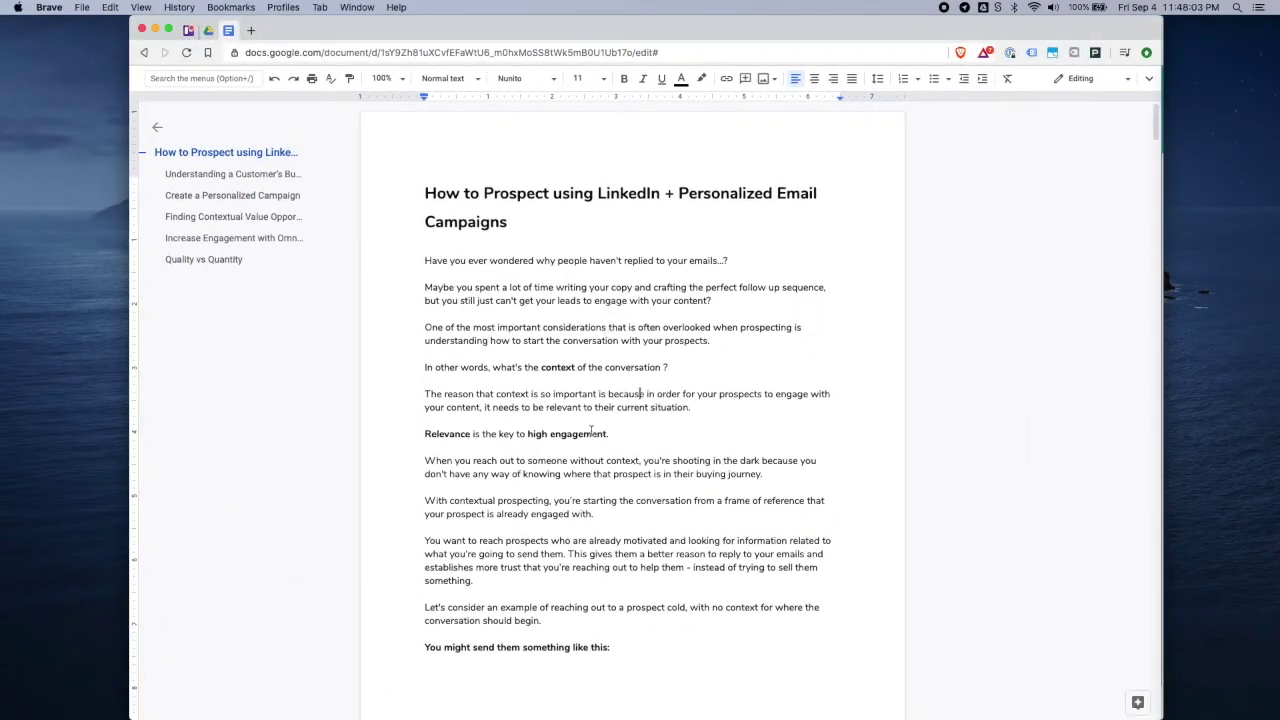